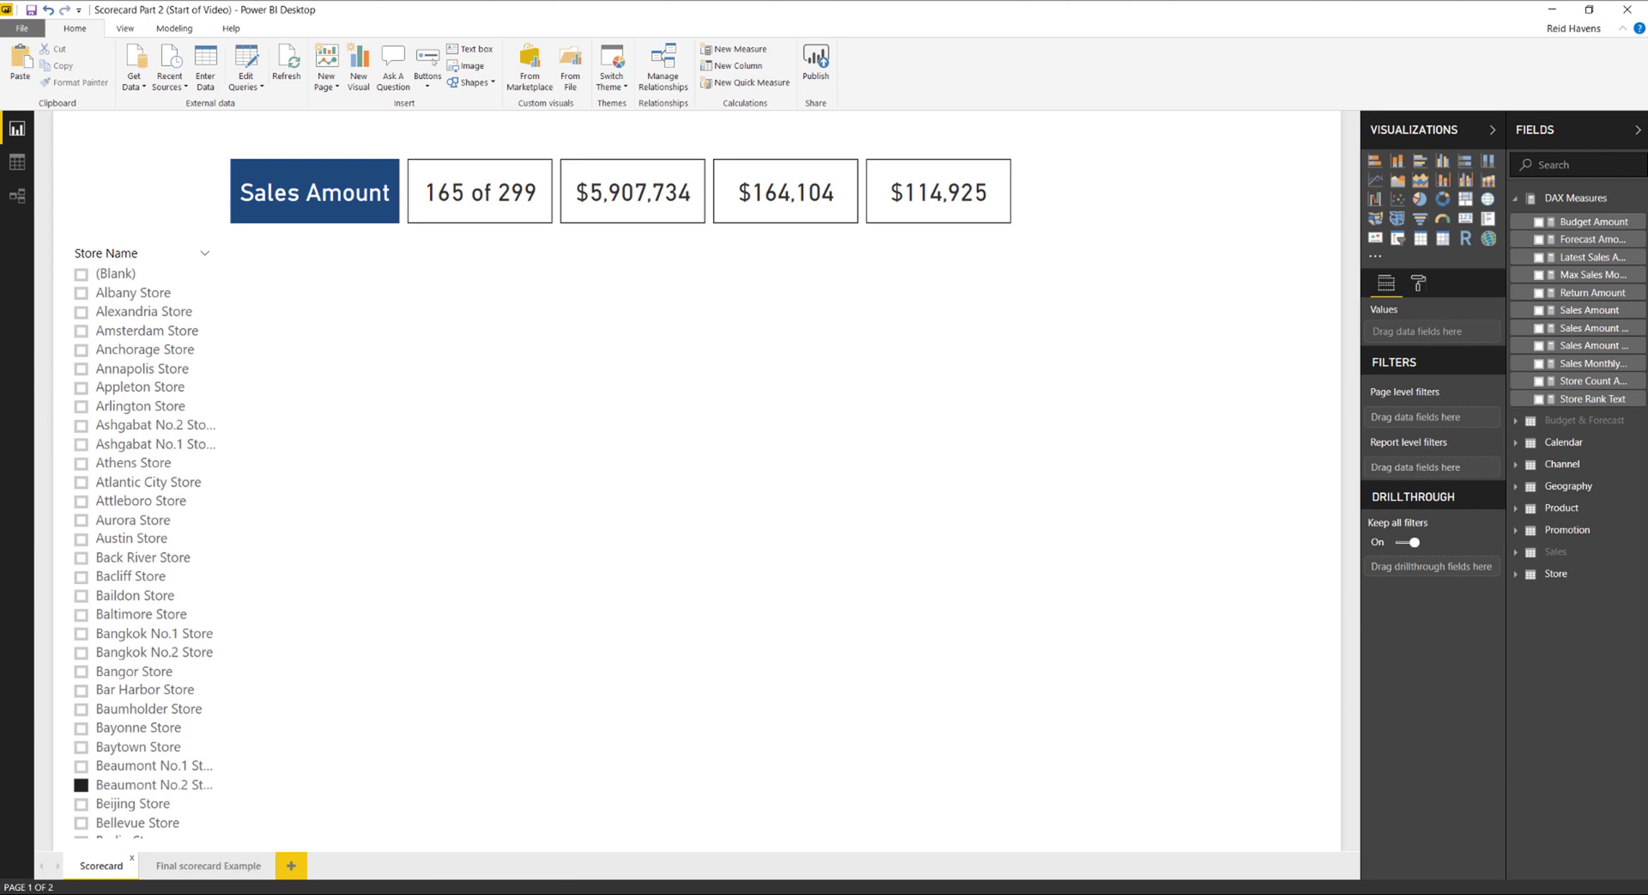
Import the Card with States by OKViz visual from the marketplace's KPIs category, back on the Scorecard page
{"action": "left_click", "coordinate": [230, 867]}
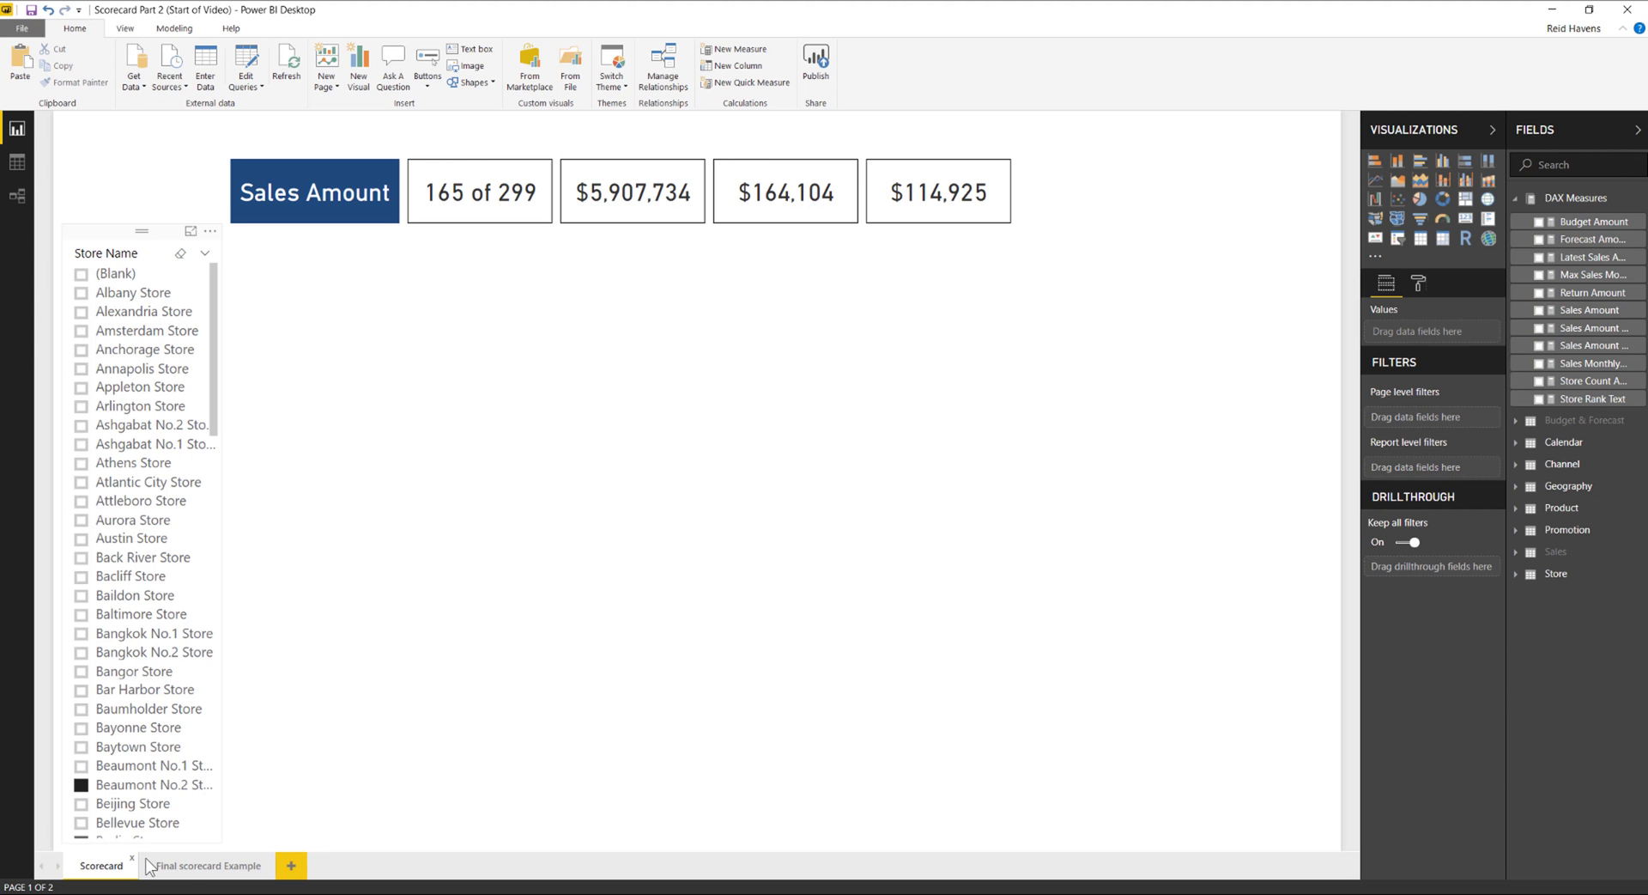
{"action": "left_click", "coordinate": [181, 865]}
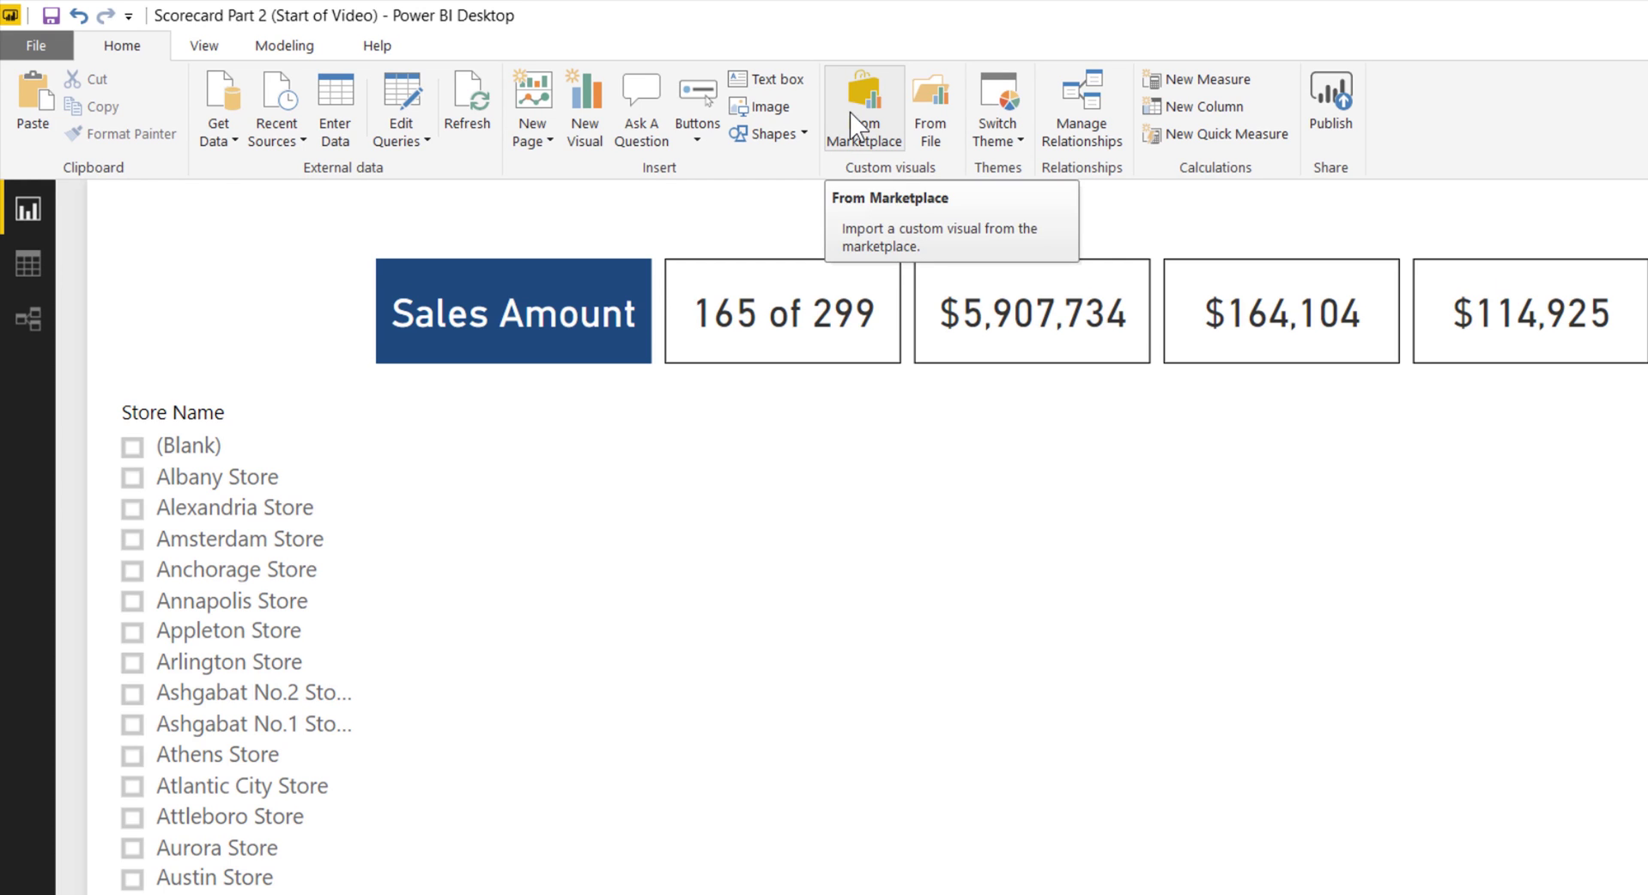
{"action": "left_click", "coordinate": [856, 127]}
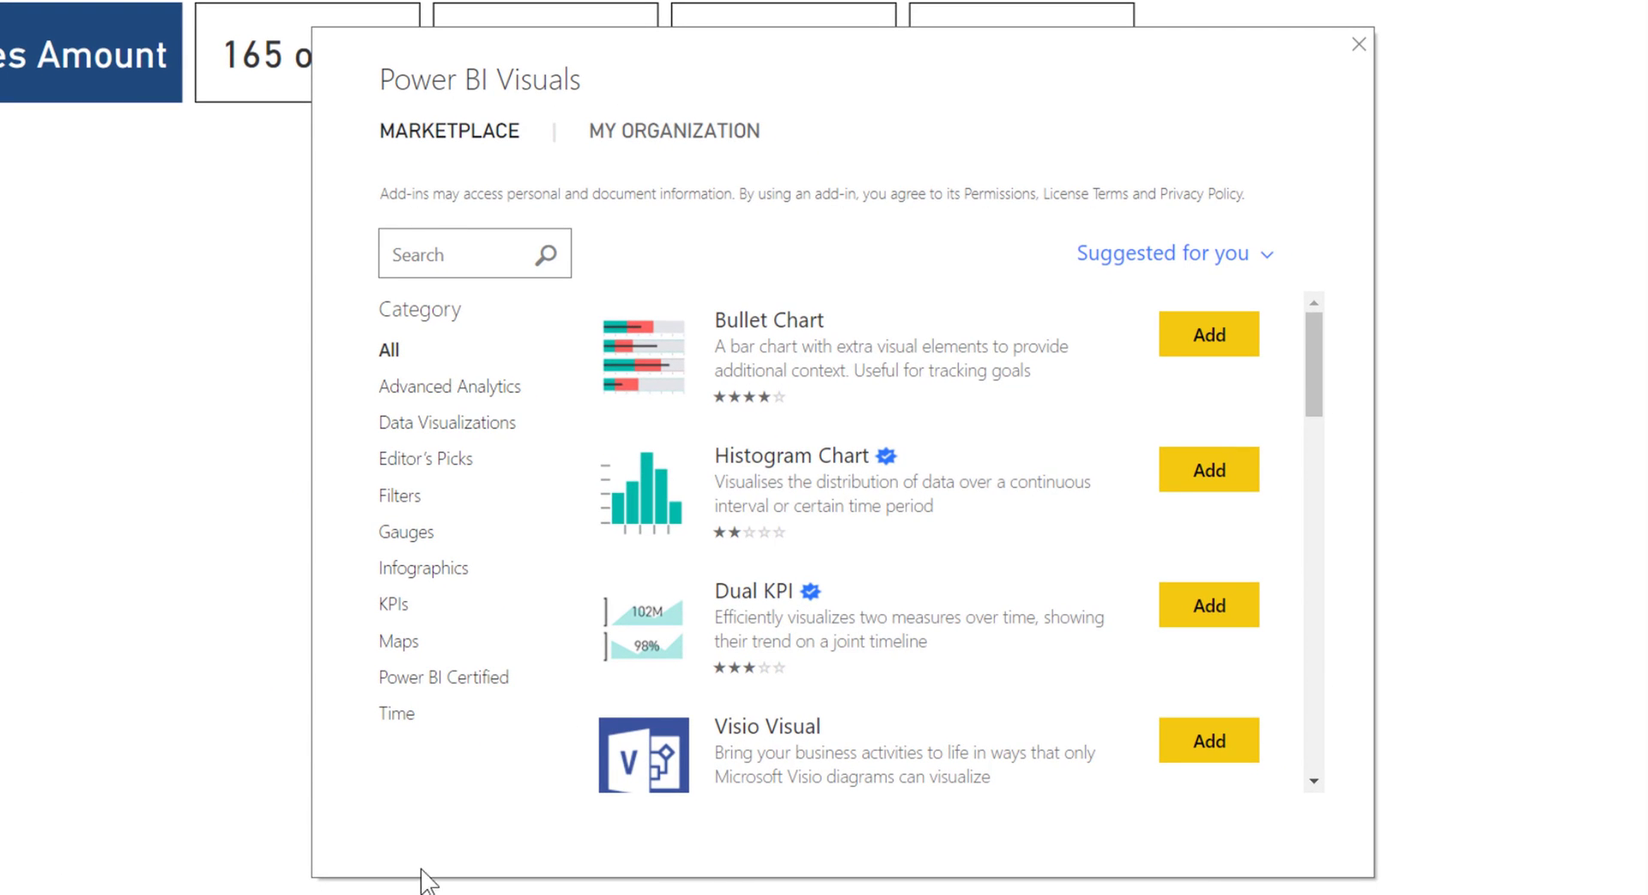
{"action": "left_click", "coordinate": [392, 606]}
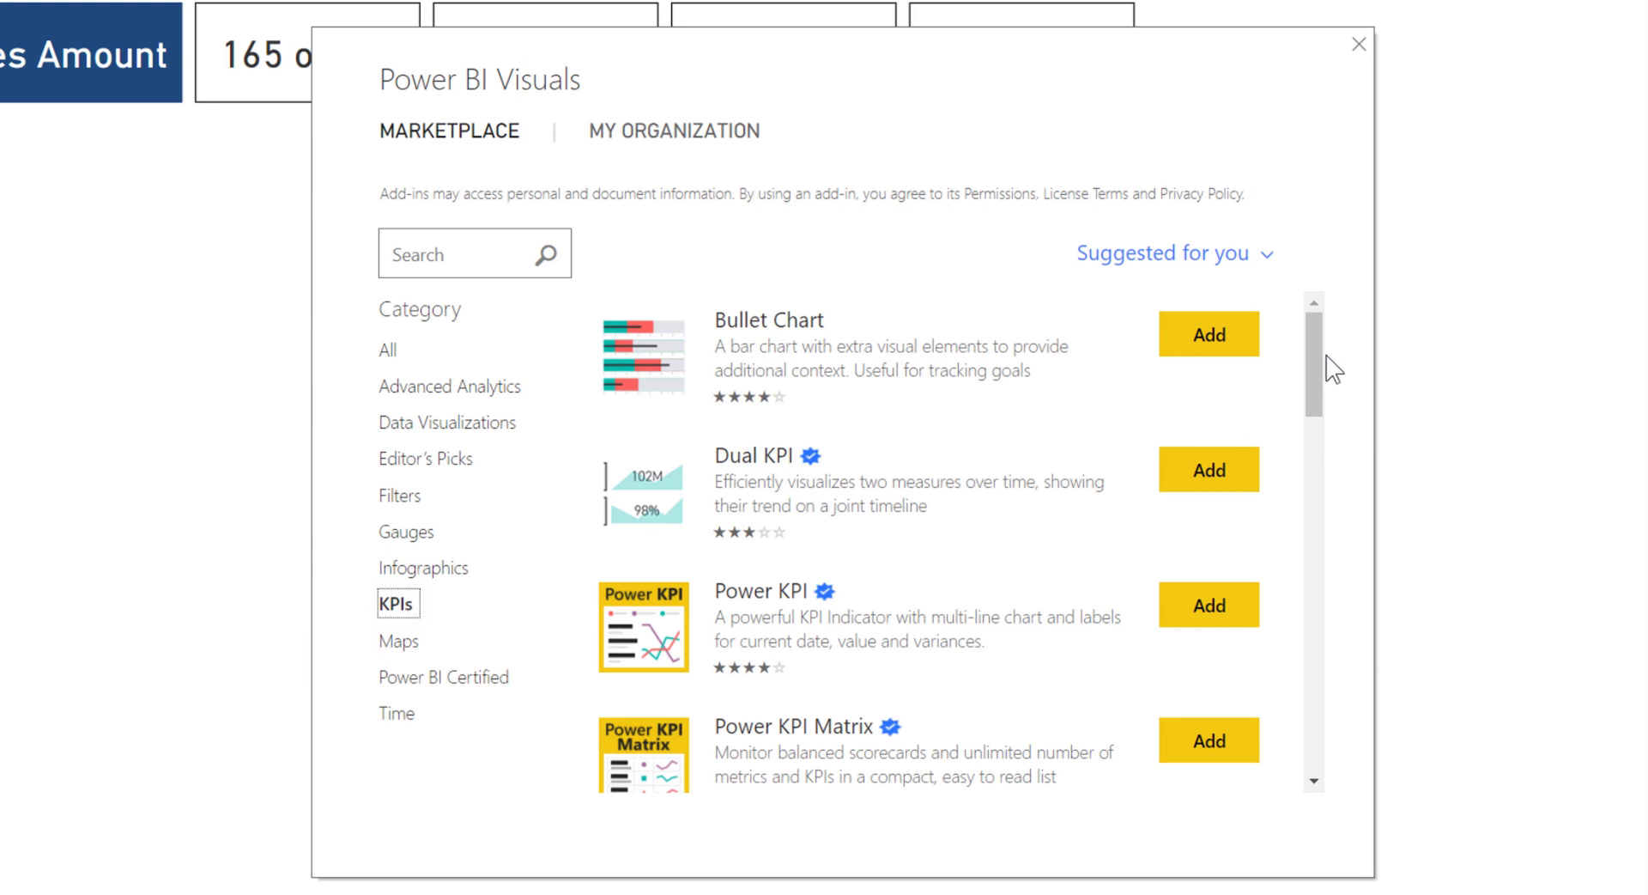
{"action": "left_click_drag", "start_coordinate": [1313, 359], "coordinate": [1318, 644]}
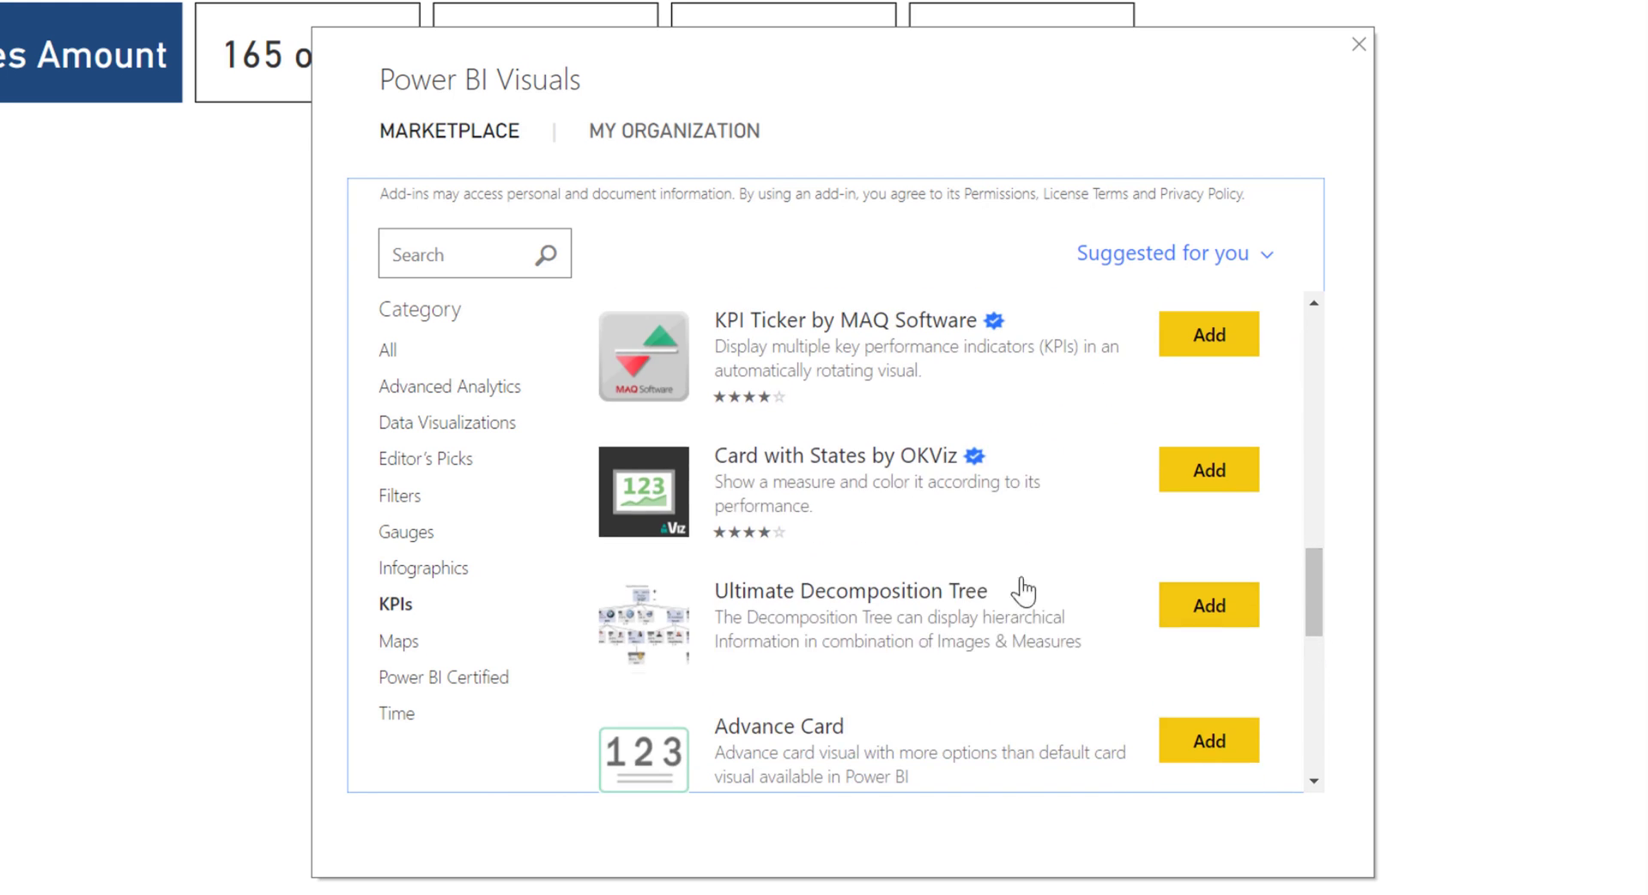
{"action": "left_click", "coordinate": [763, 490]}
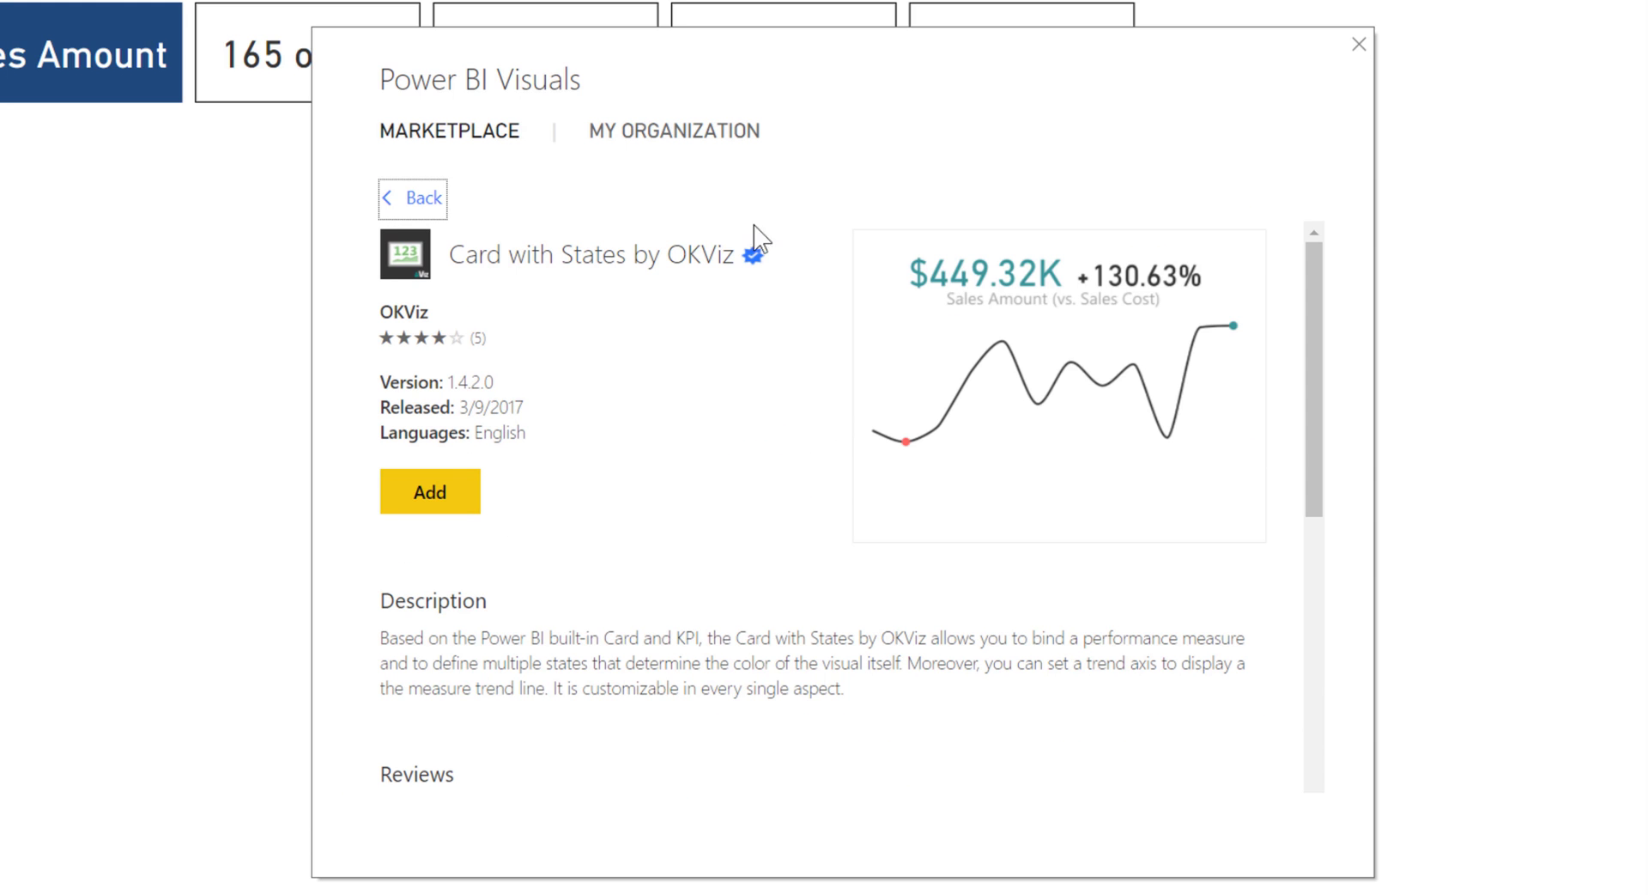
{"action": "left_click", "coordinate": [416, 495]}
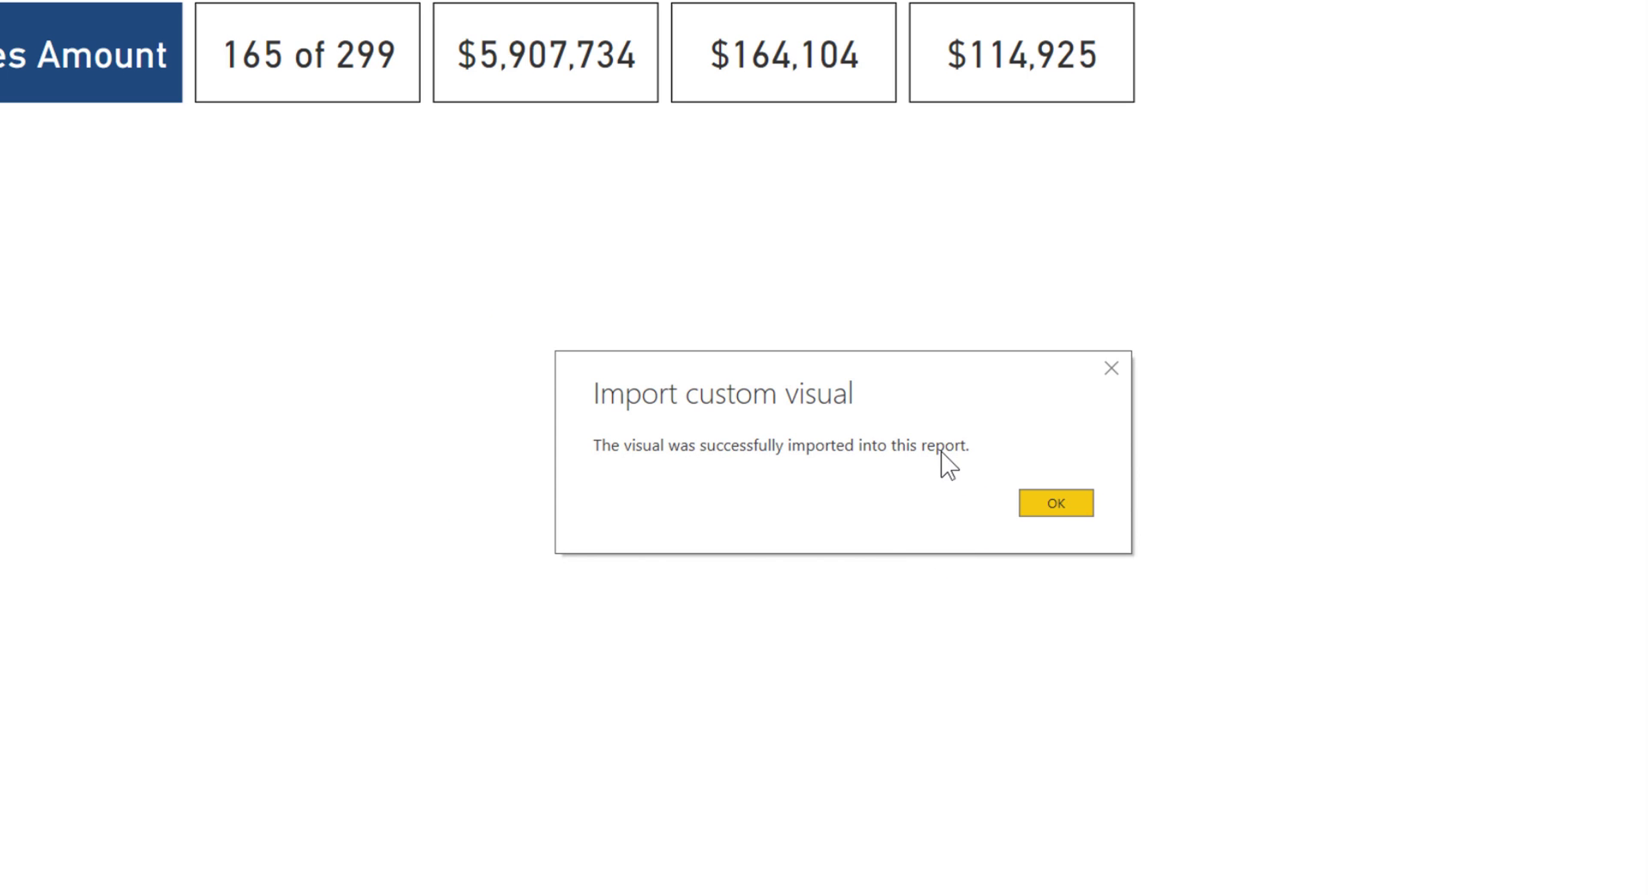
{"action": "left_click", "coordinate": [1075, 502]}
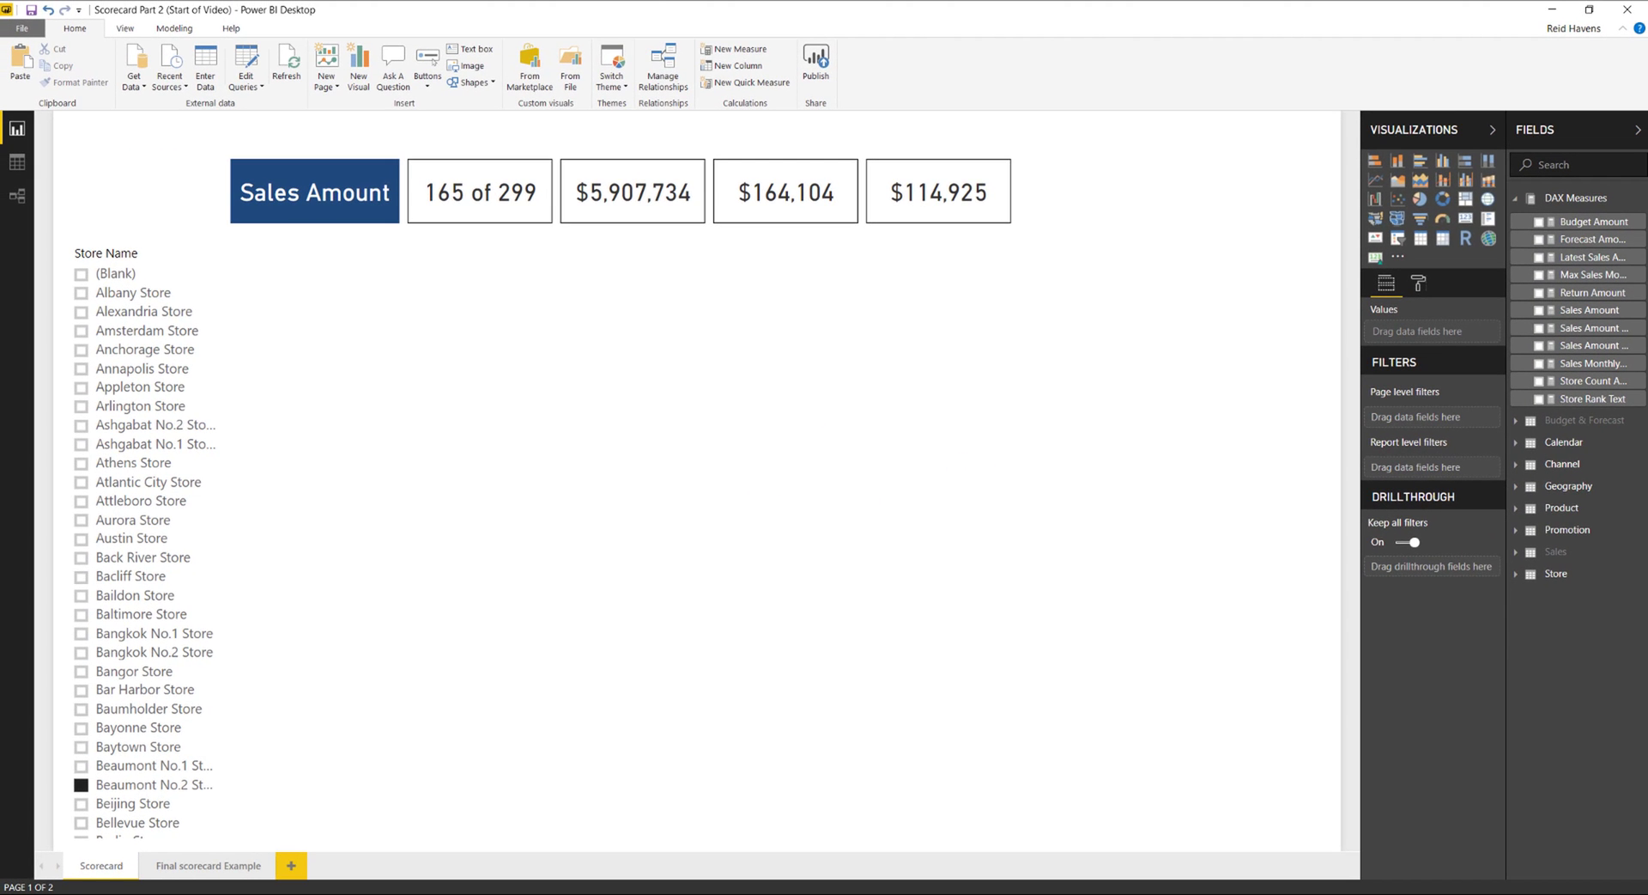
{"action": "left_click", "coordinate": [172, 867]}
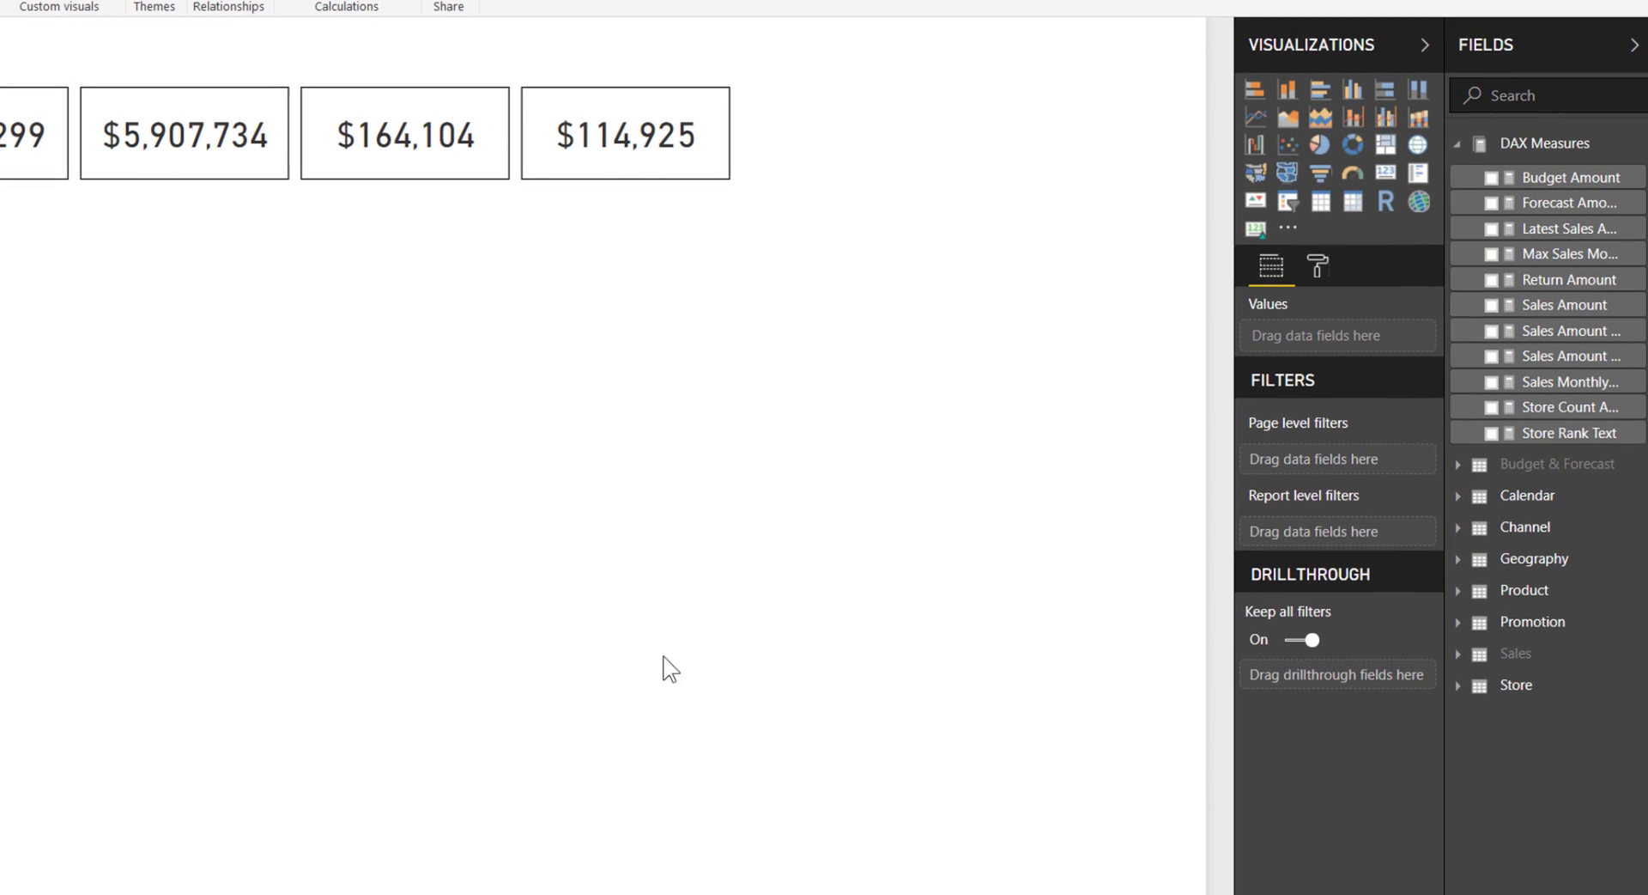
Start a DAX Measures measure named PM Sales Amount as CALCULATE([Sales Amount], ...)
{"action": "right_click", "coordinate": [1509, 153]}
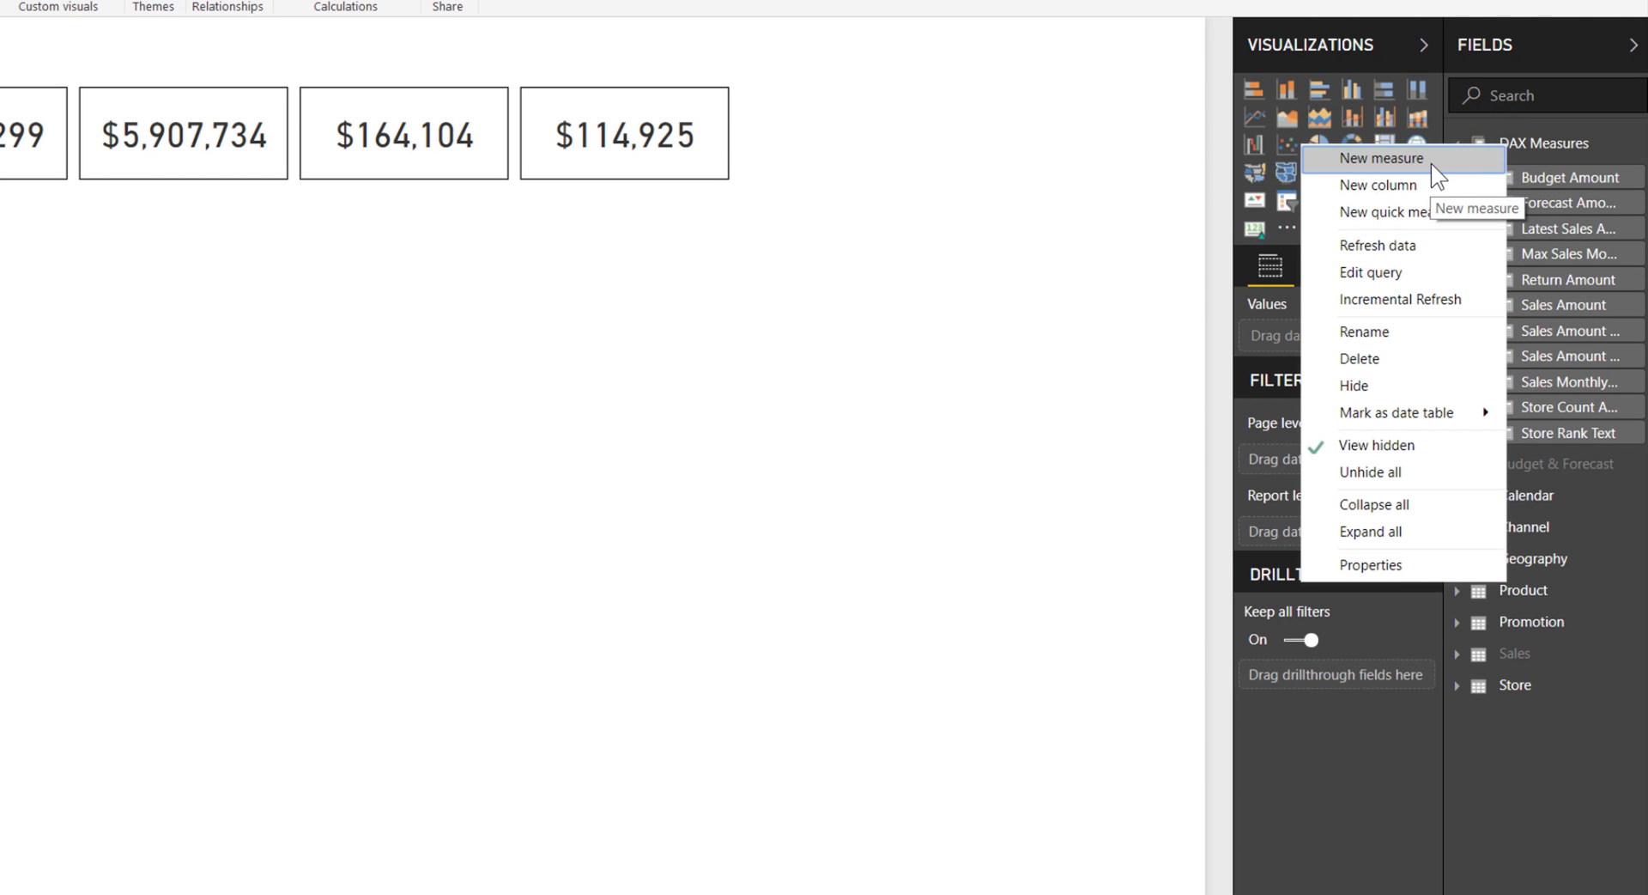
{"action": "left_click", "coordinate": [1430, 159]}
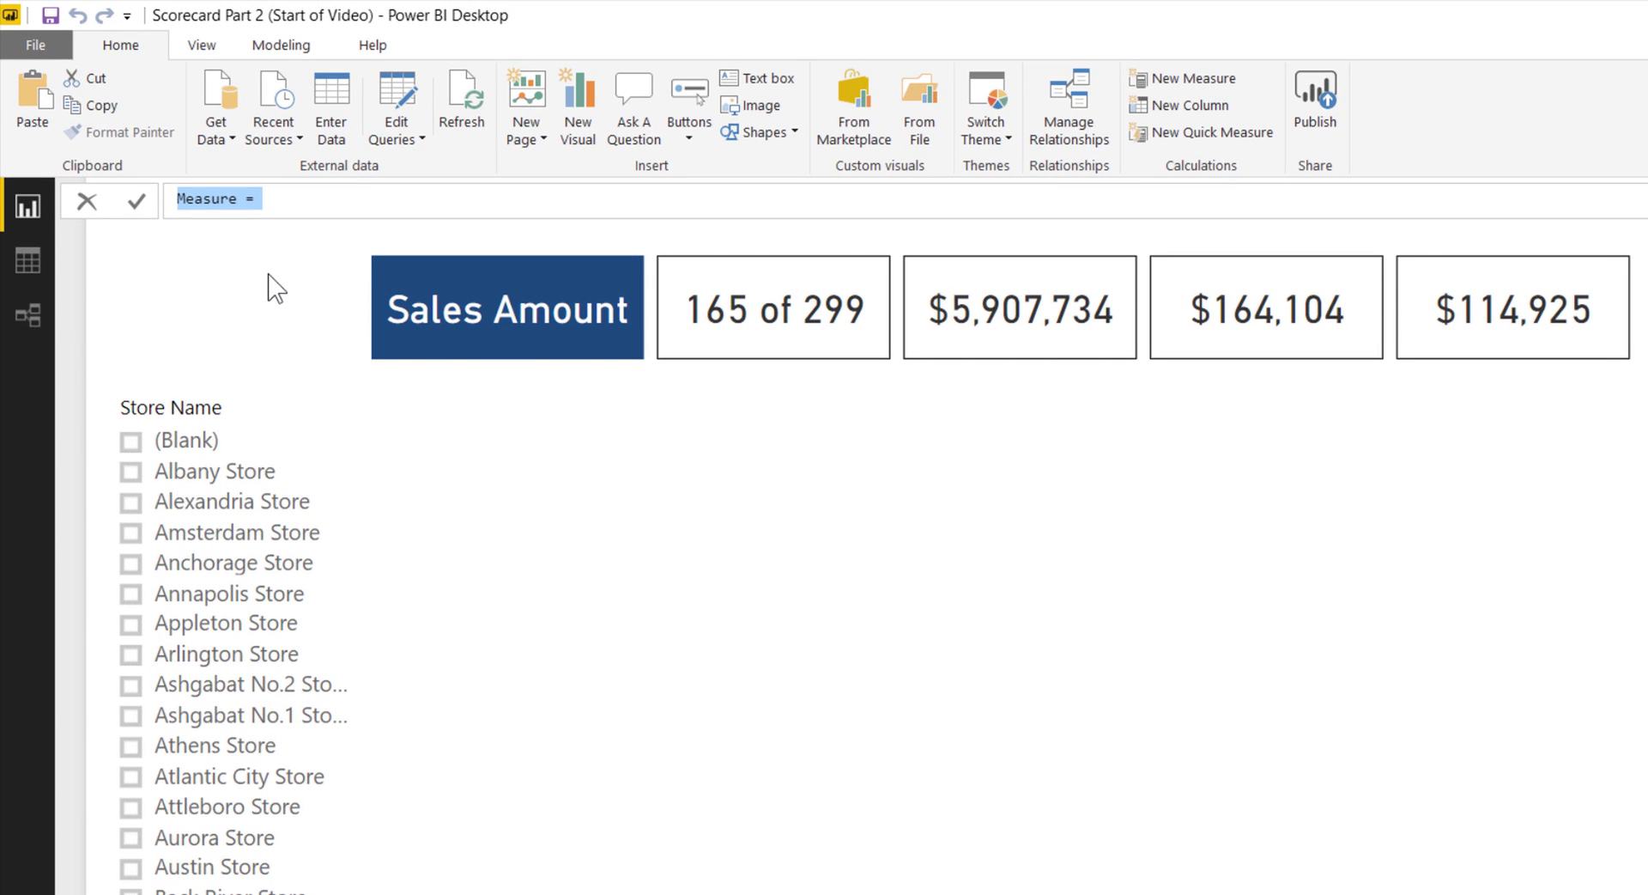
{"action": "type", "text": "PY"}
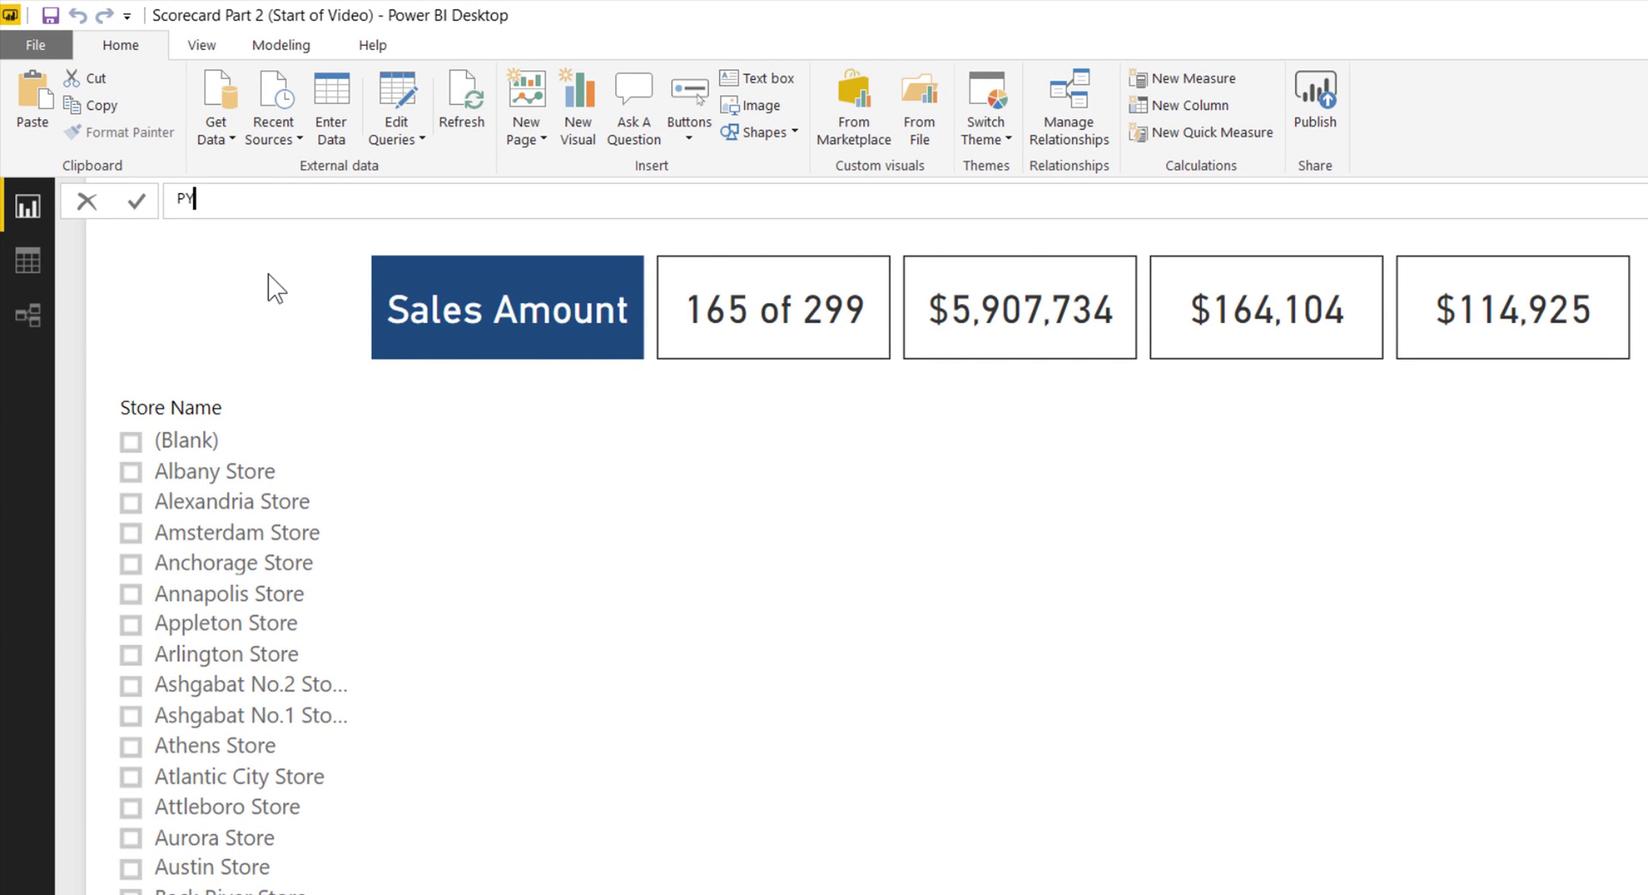
{"action": "key", "text": "BackSpace"}
{"action": "type", "text": "M Sales Amount = CA"}
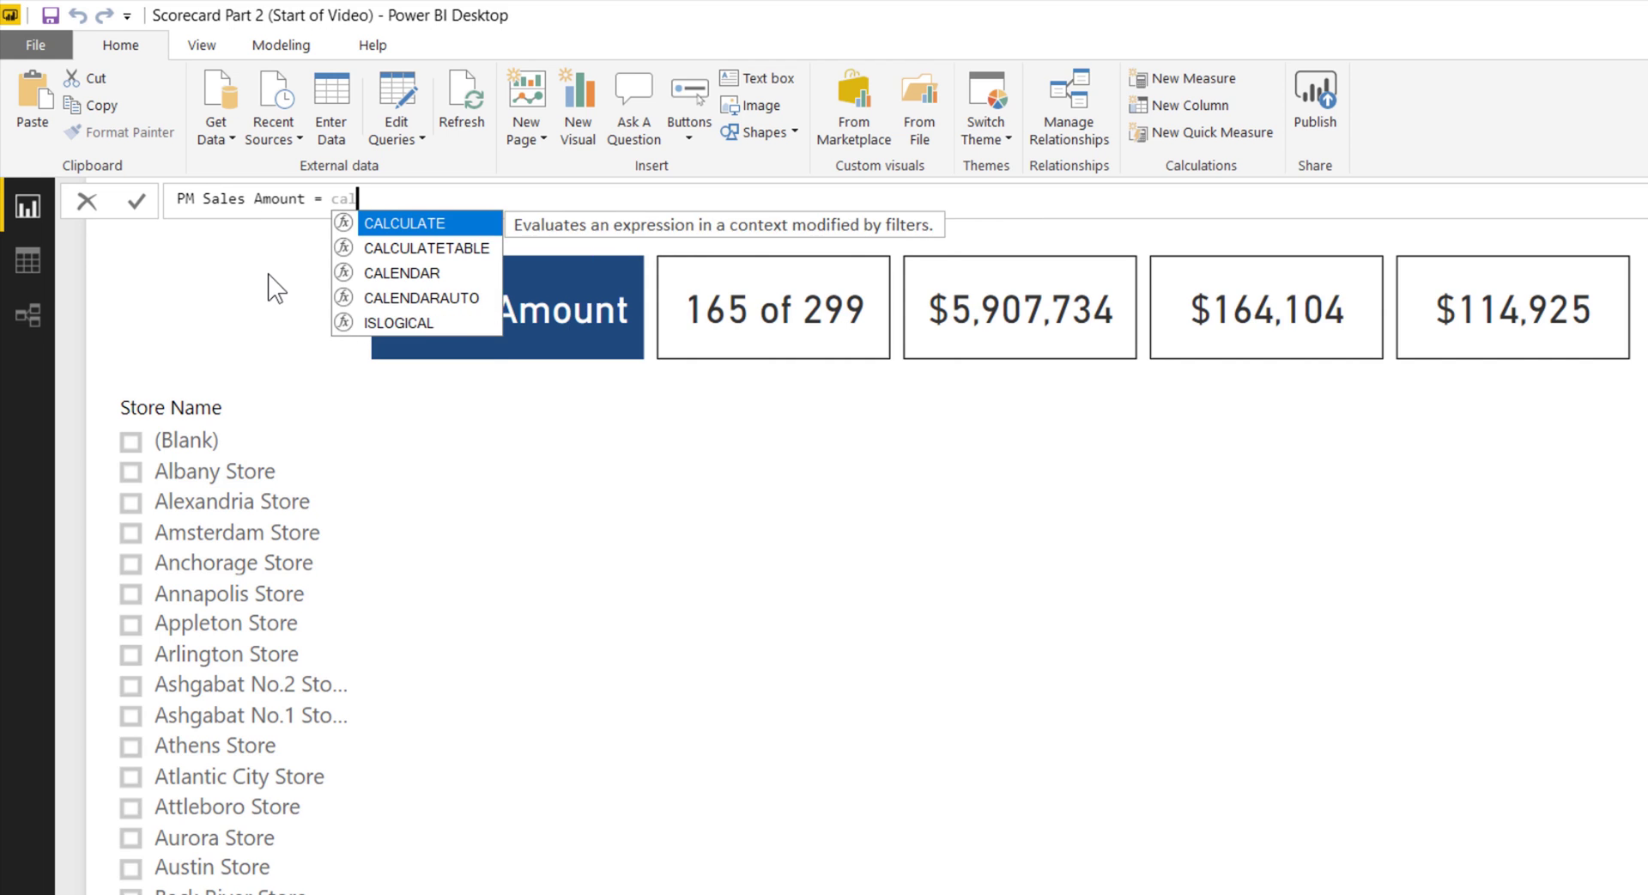
{"action": "key", "text": "Tab"}
{"action": "type", "text": "sales"}
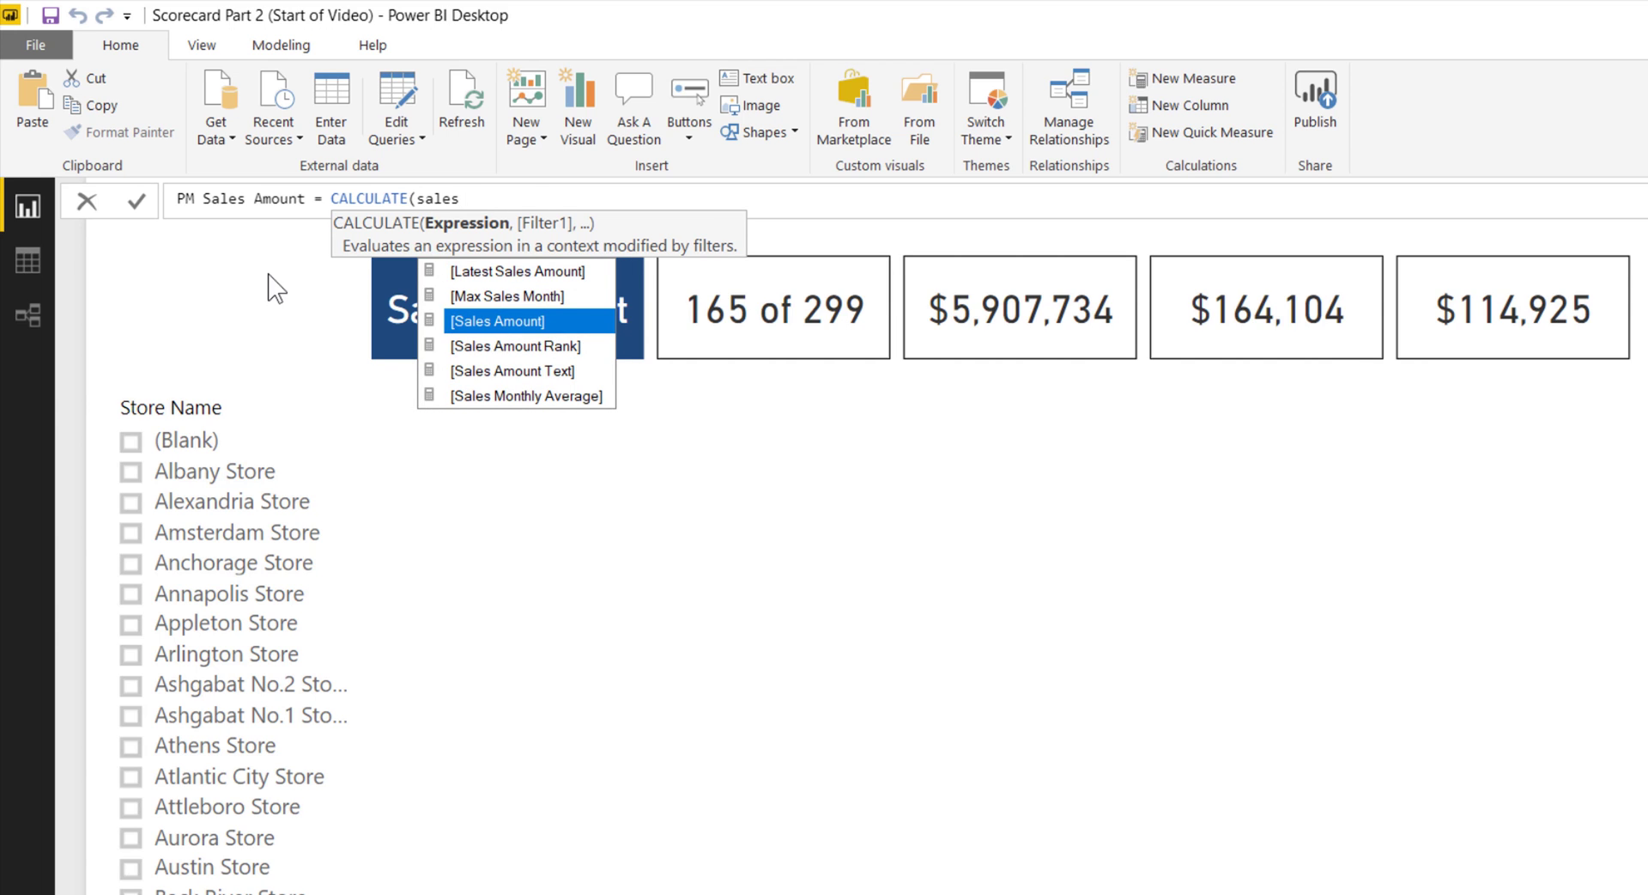
{"action": "key", "text": "Tab"}
Add the DATEADD('Calendar'[Date], -1, MONTH) filter argument and commit the measure
{"action": "type", "text": ", "}
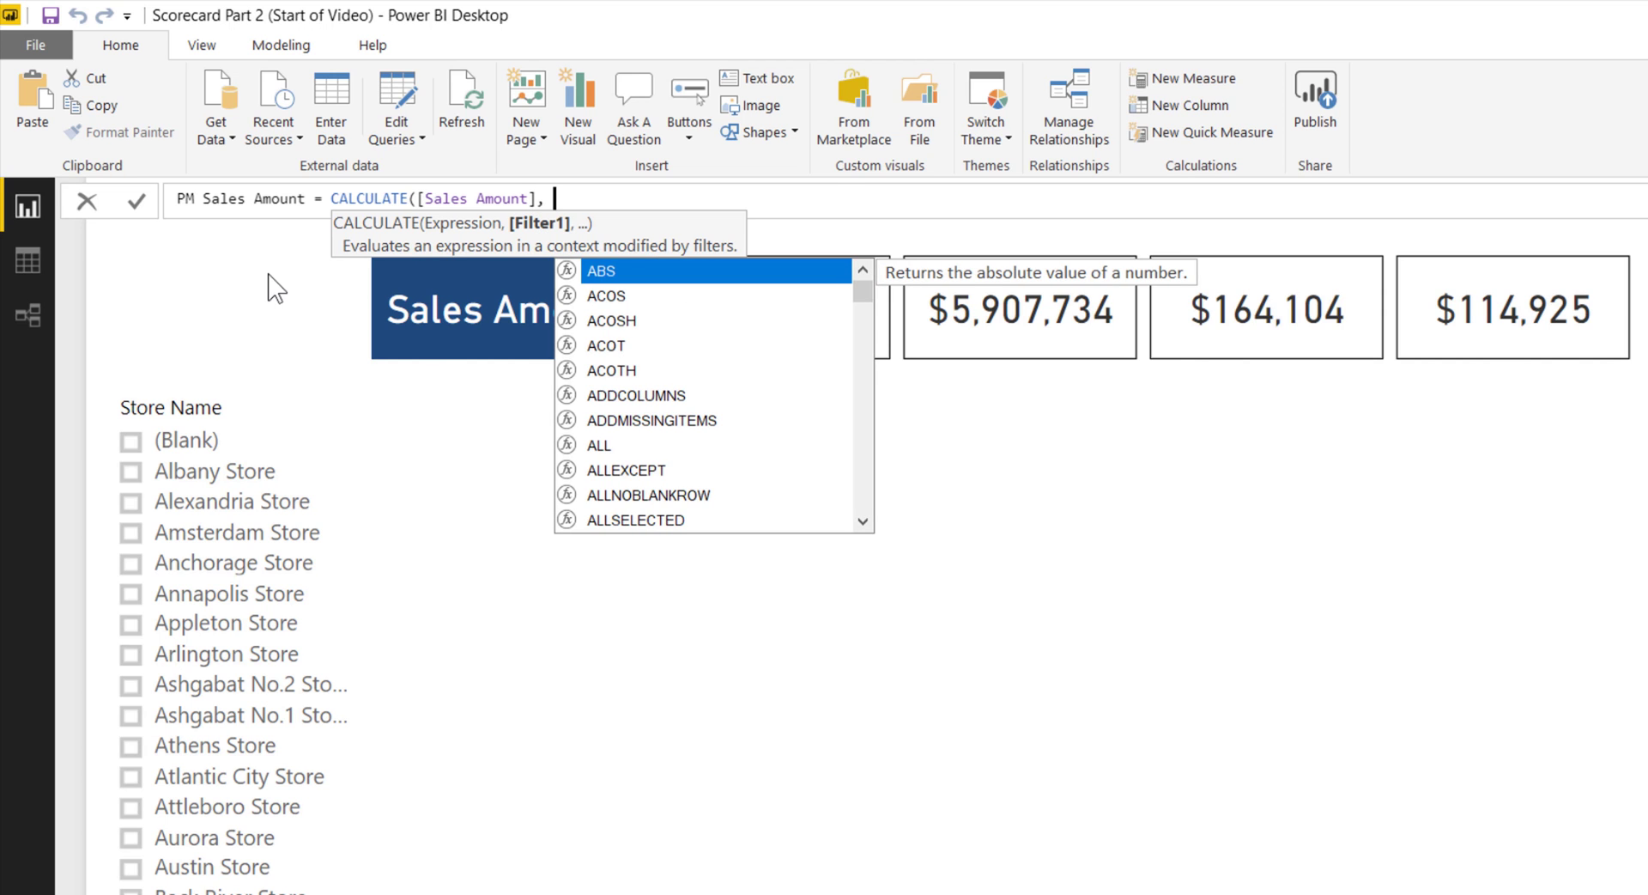
{"action": "type", "text": "date"}
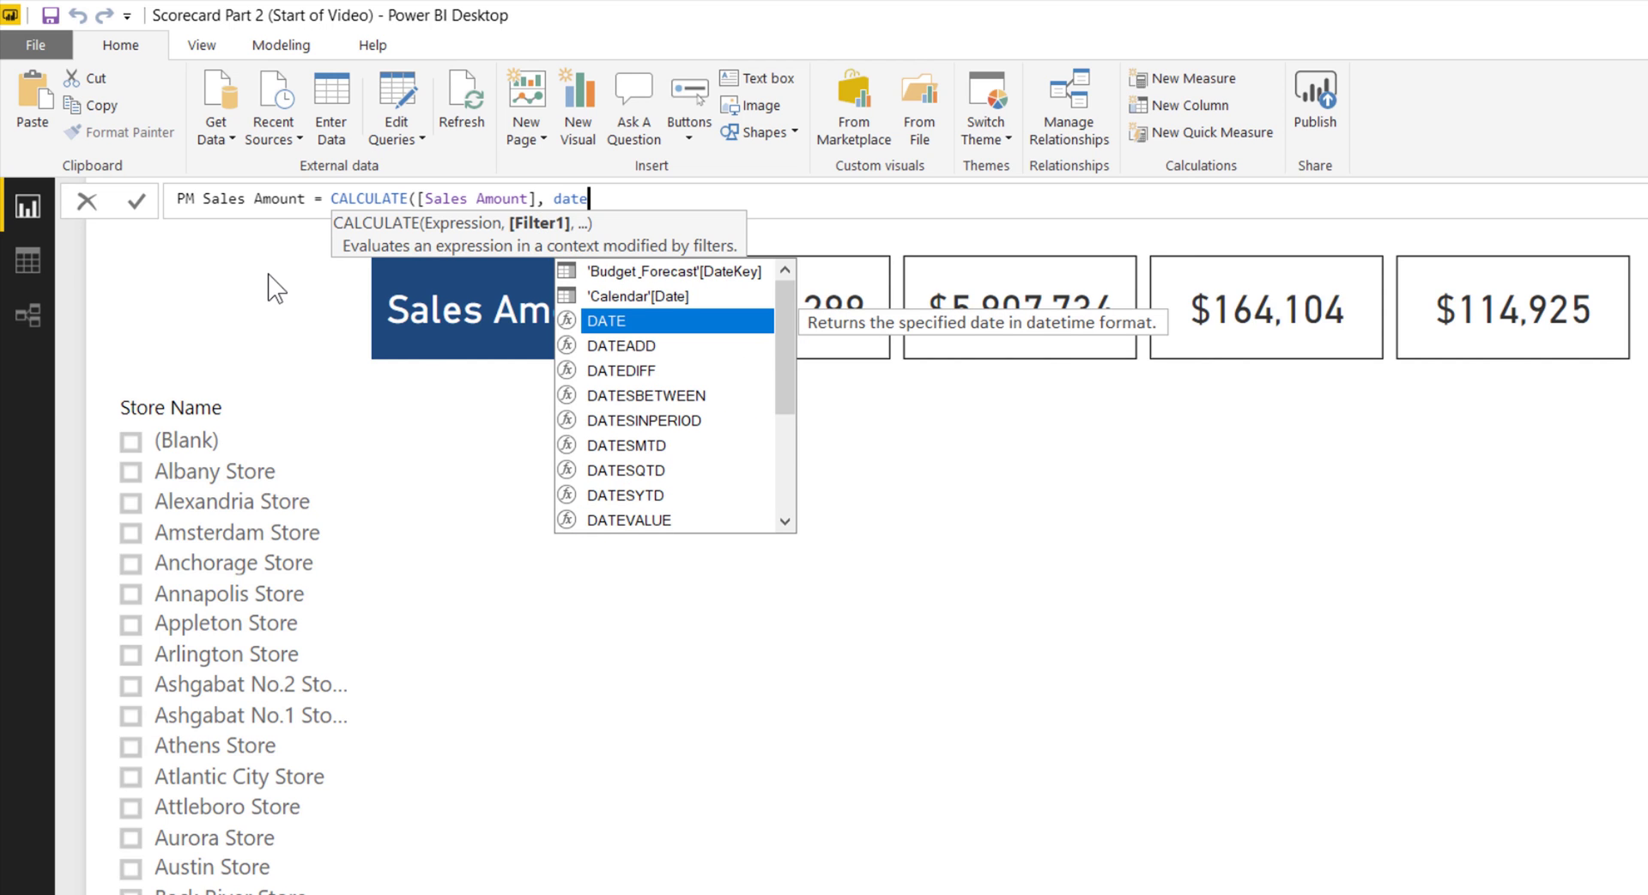
{"action": "key", "text": "Down"}
{"action": "key", "text": "Tab"}
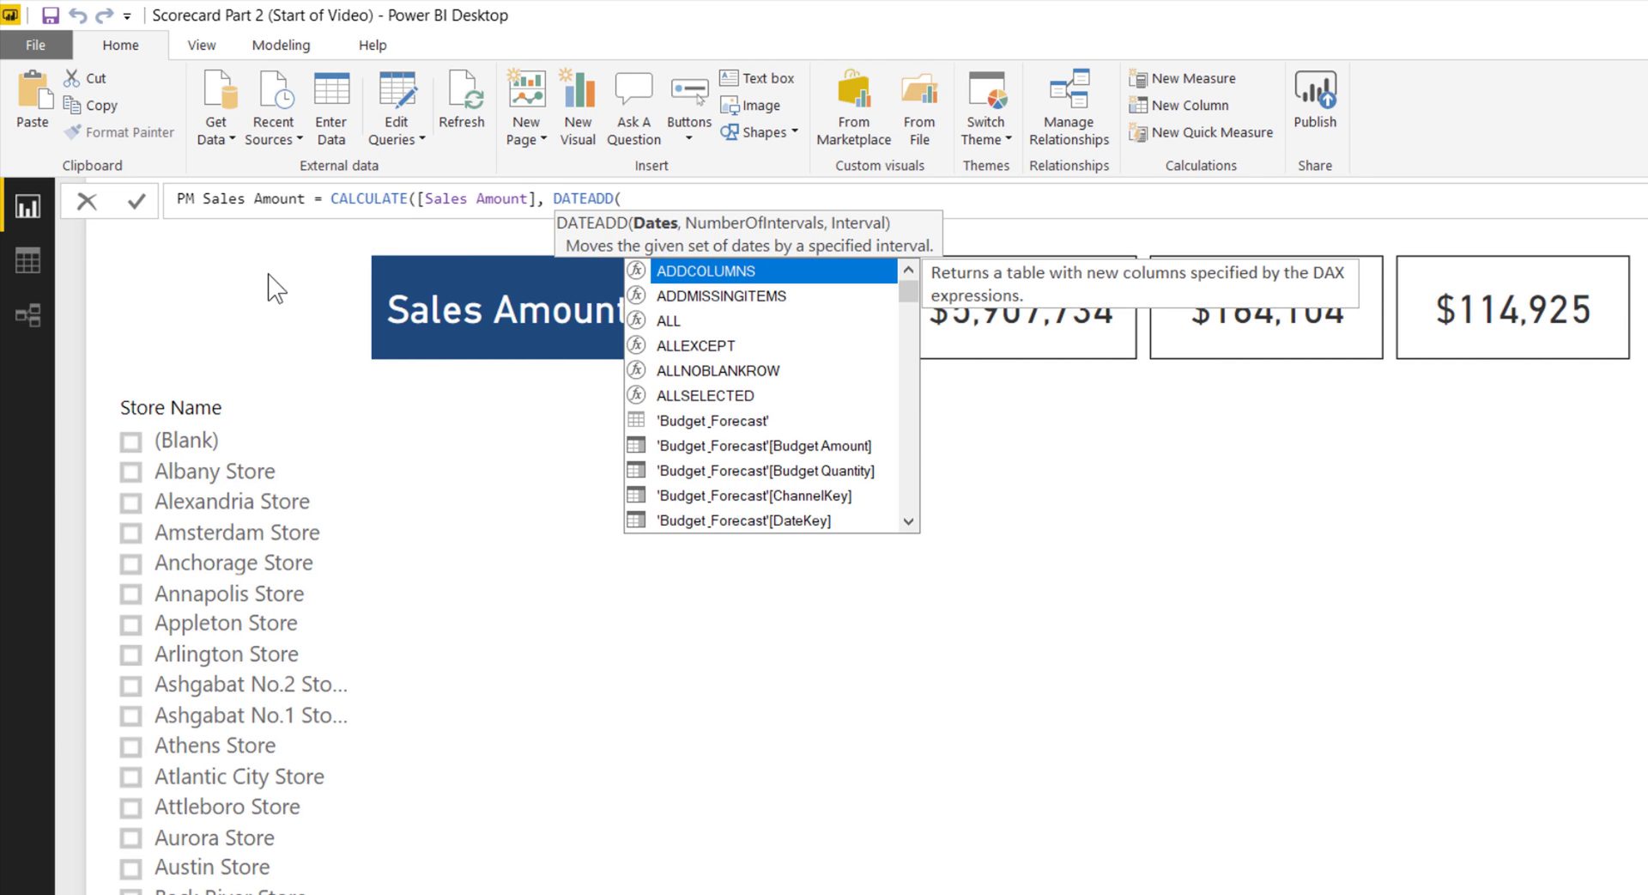
{"action": "type", "text": "date"}
{"action": "key", "text": "Up"}
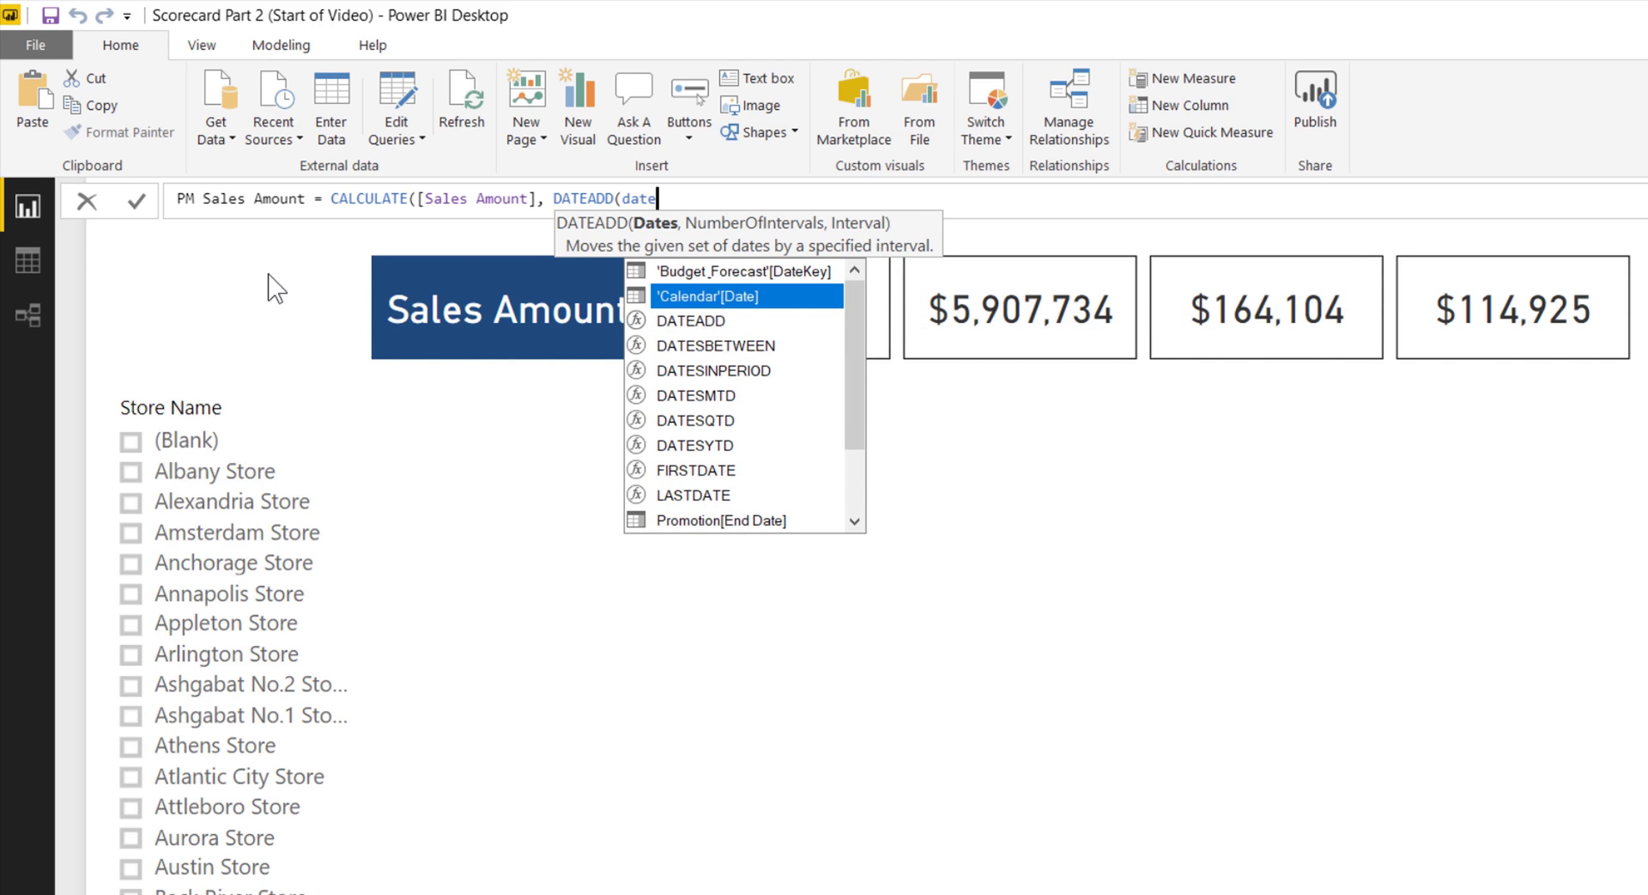
{"action": "key", "text": "Tab"}
{"action": "type", "text": ", "}
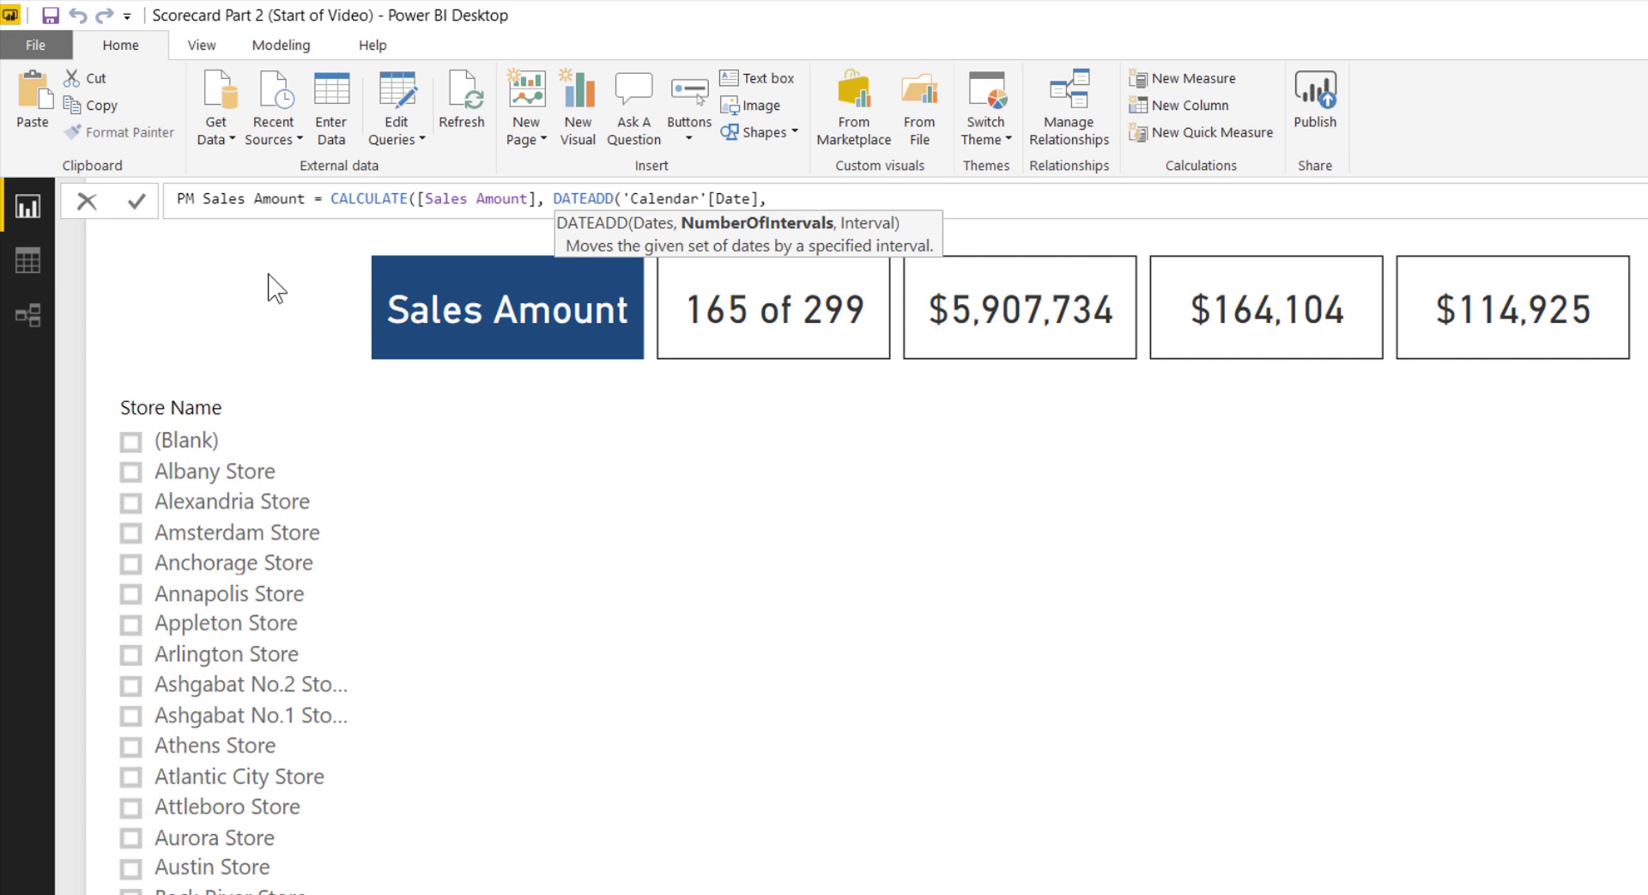
{"action": "type", "text": "-1, "}
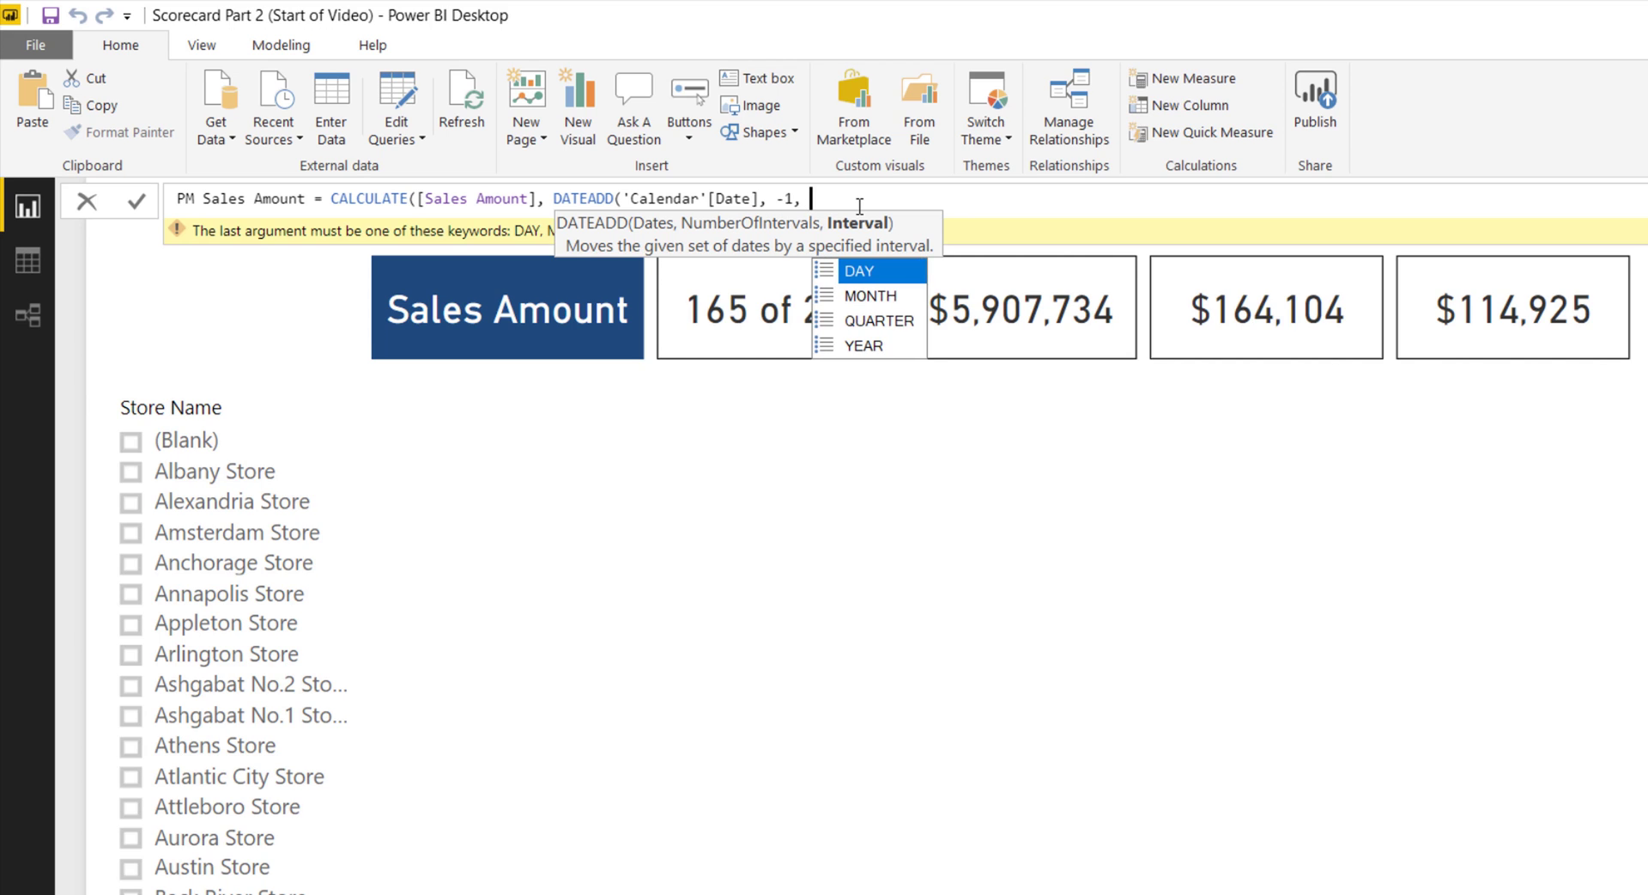
{"action": "type", "text": "mon"}
{"action": "key", "text": "Tab"}
{"action": "type", "text": ")"}
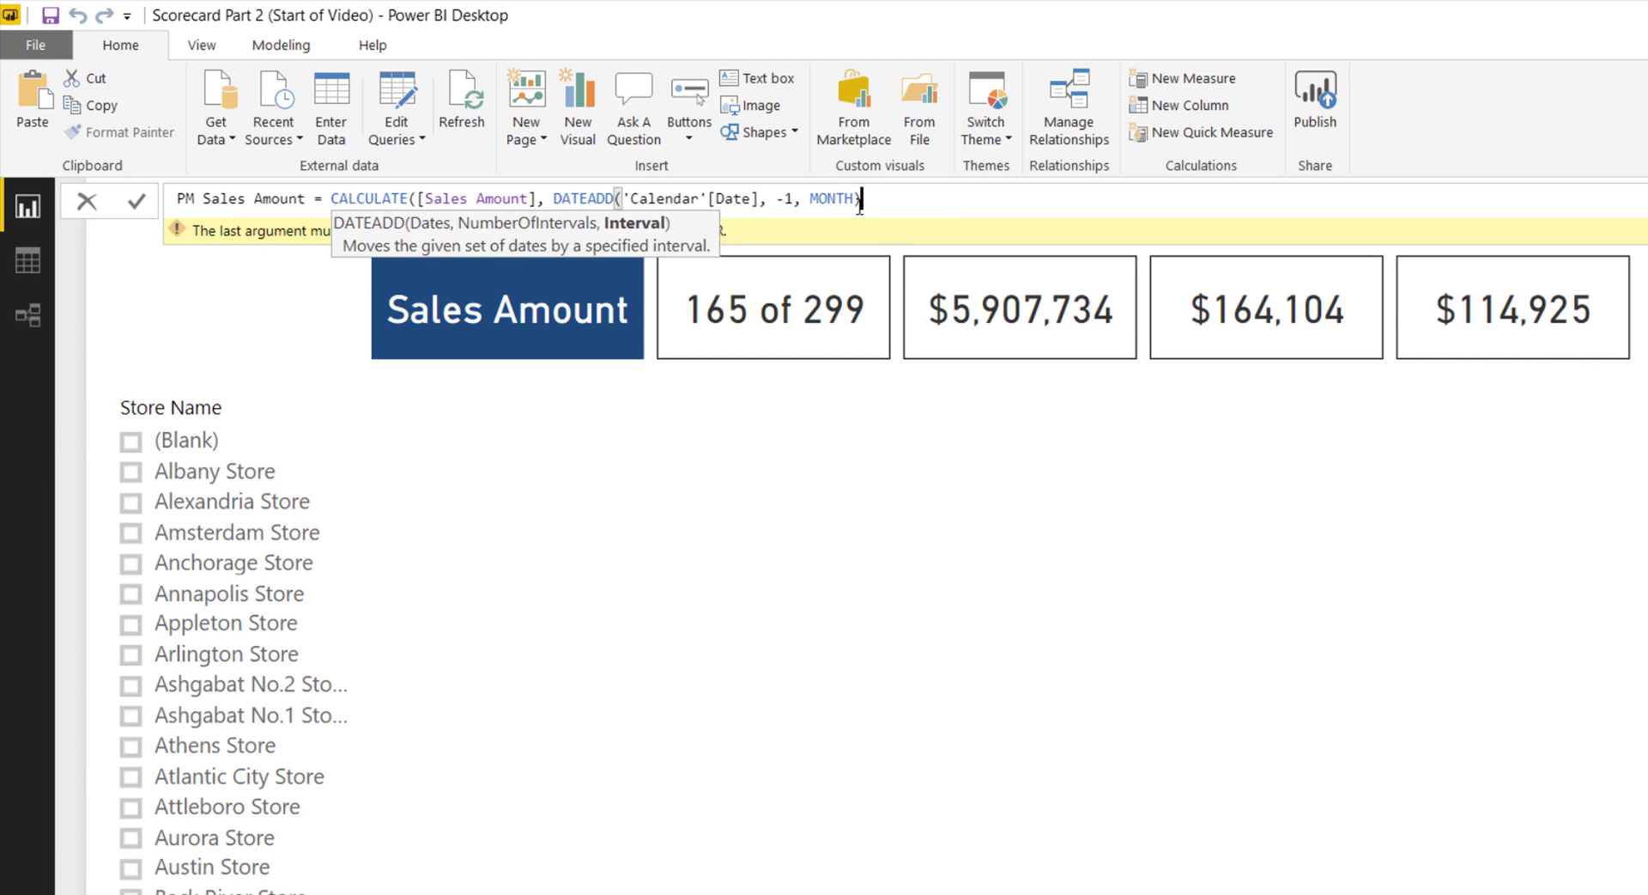
{"action": "type", "text": " )"}
{"action": "key", "text": "Return"}
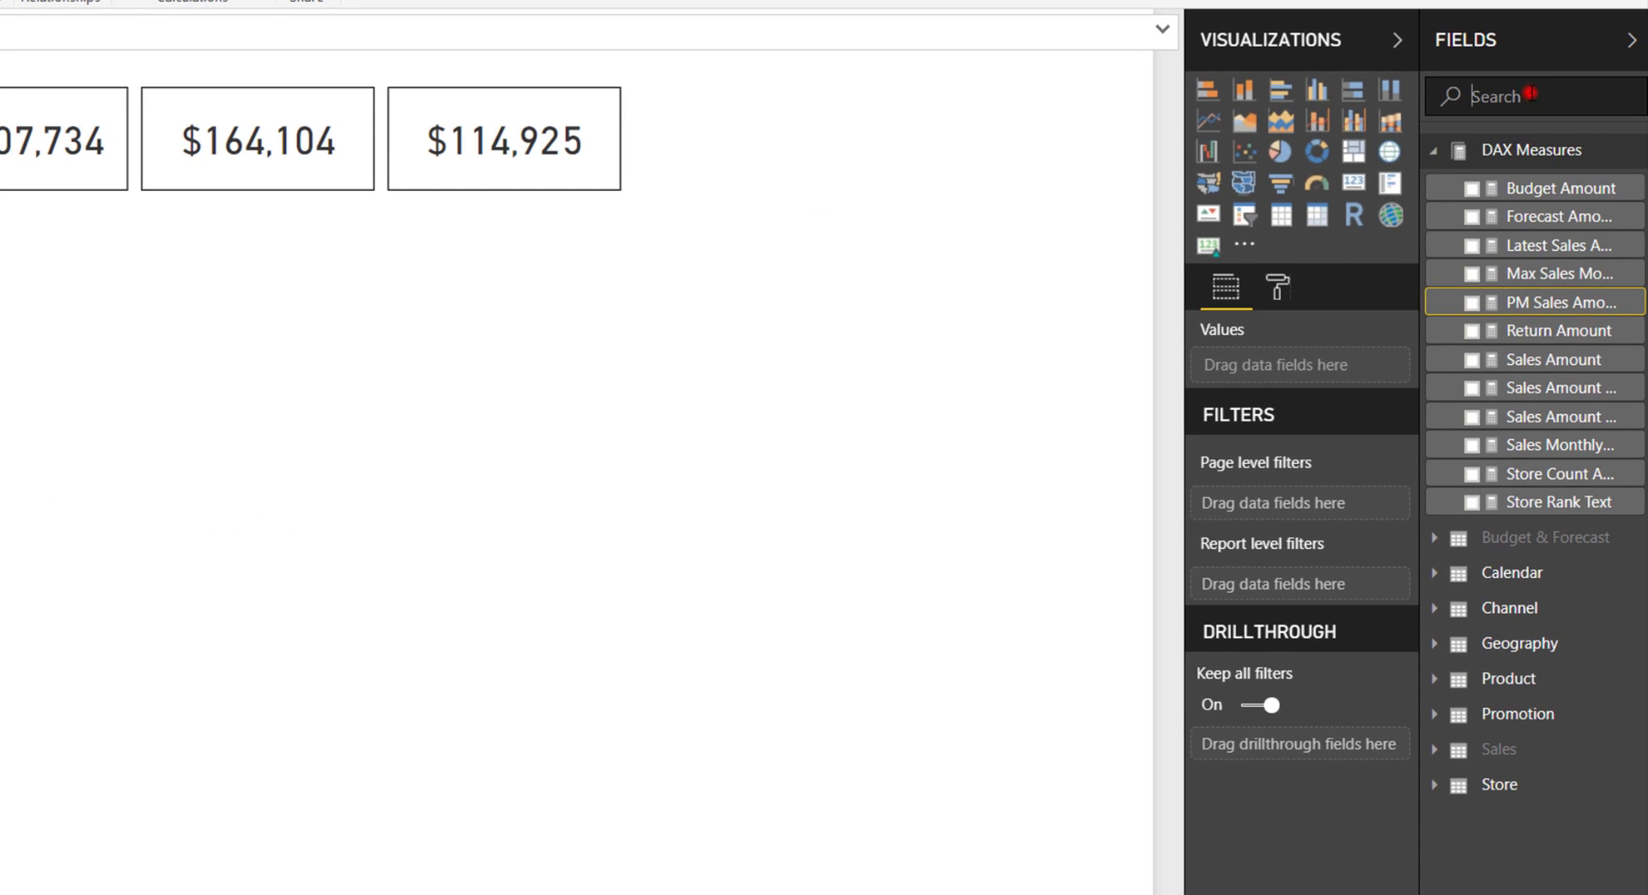
Create a Month & Year table visual, then resize and reposition it up and left
{"action": "left_click", "coordinate": [1531, 94]}
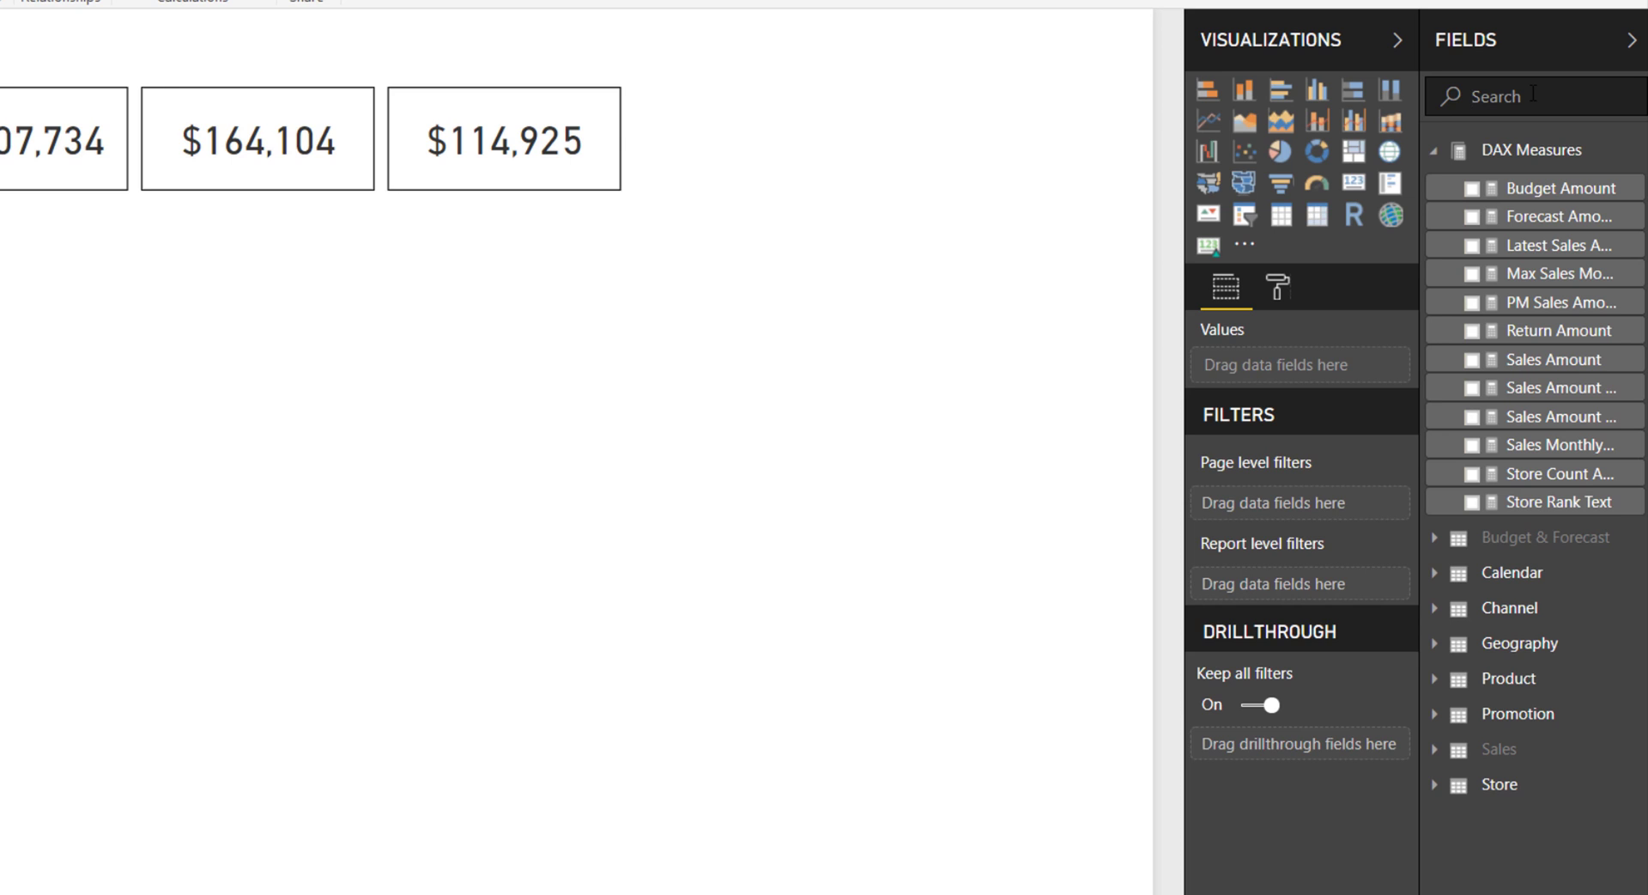
{"action": "type", "text": "month"}
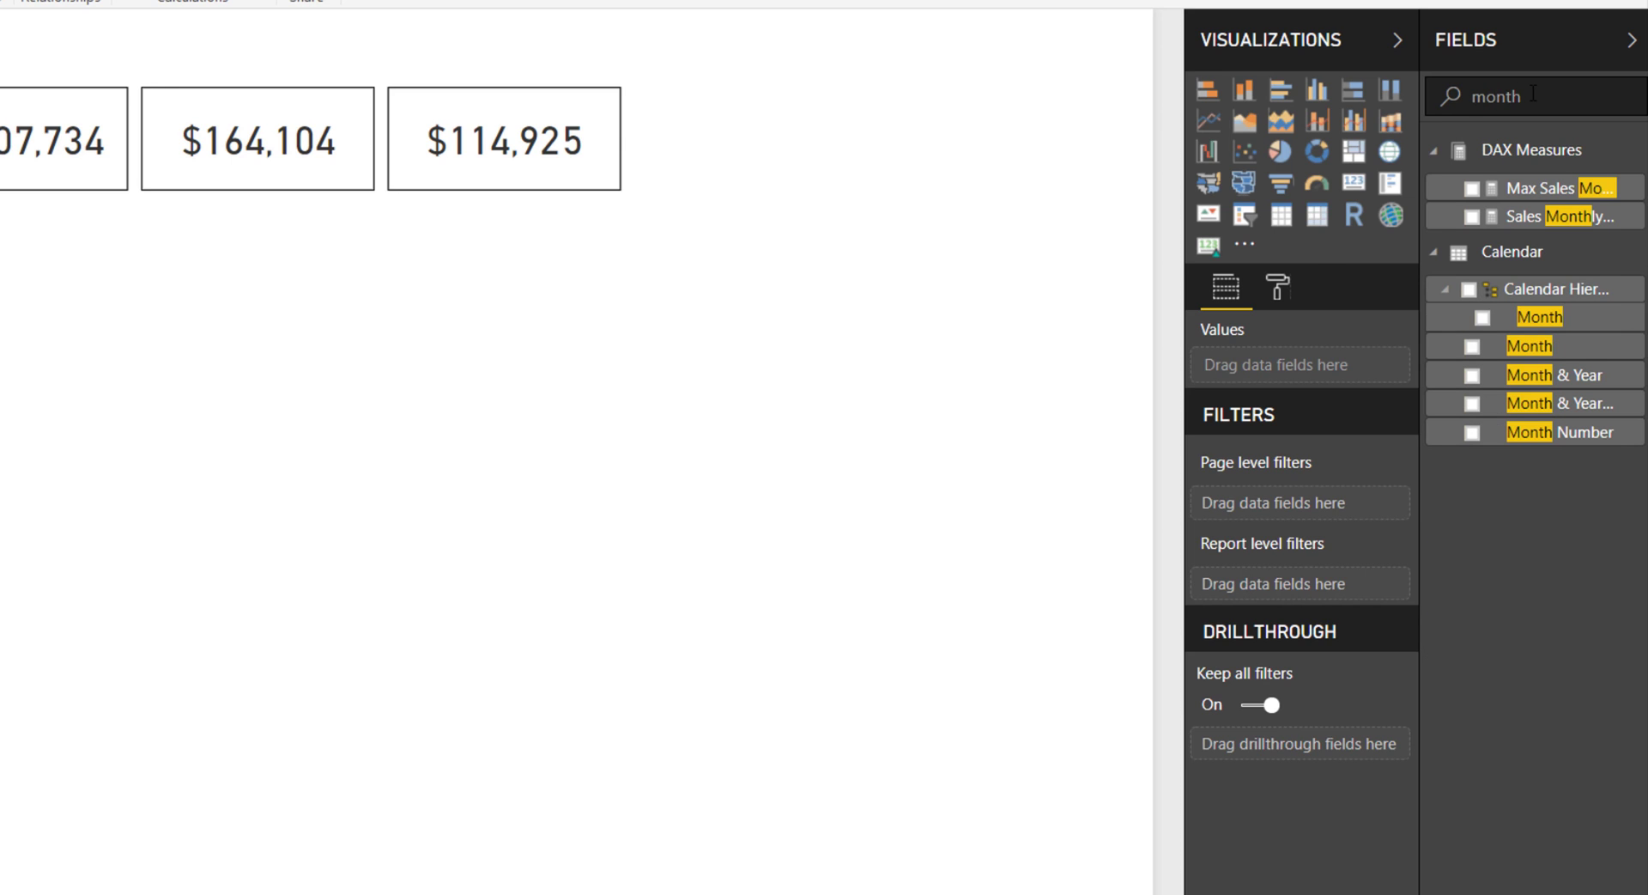
{"action": "left_click", "coordinate": [1537, 375]}
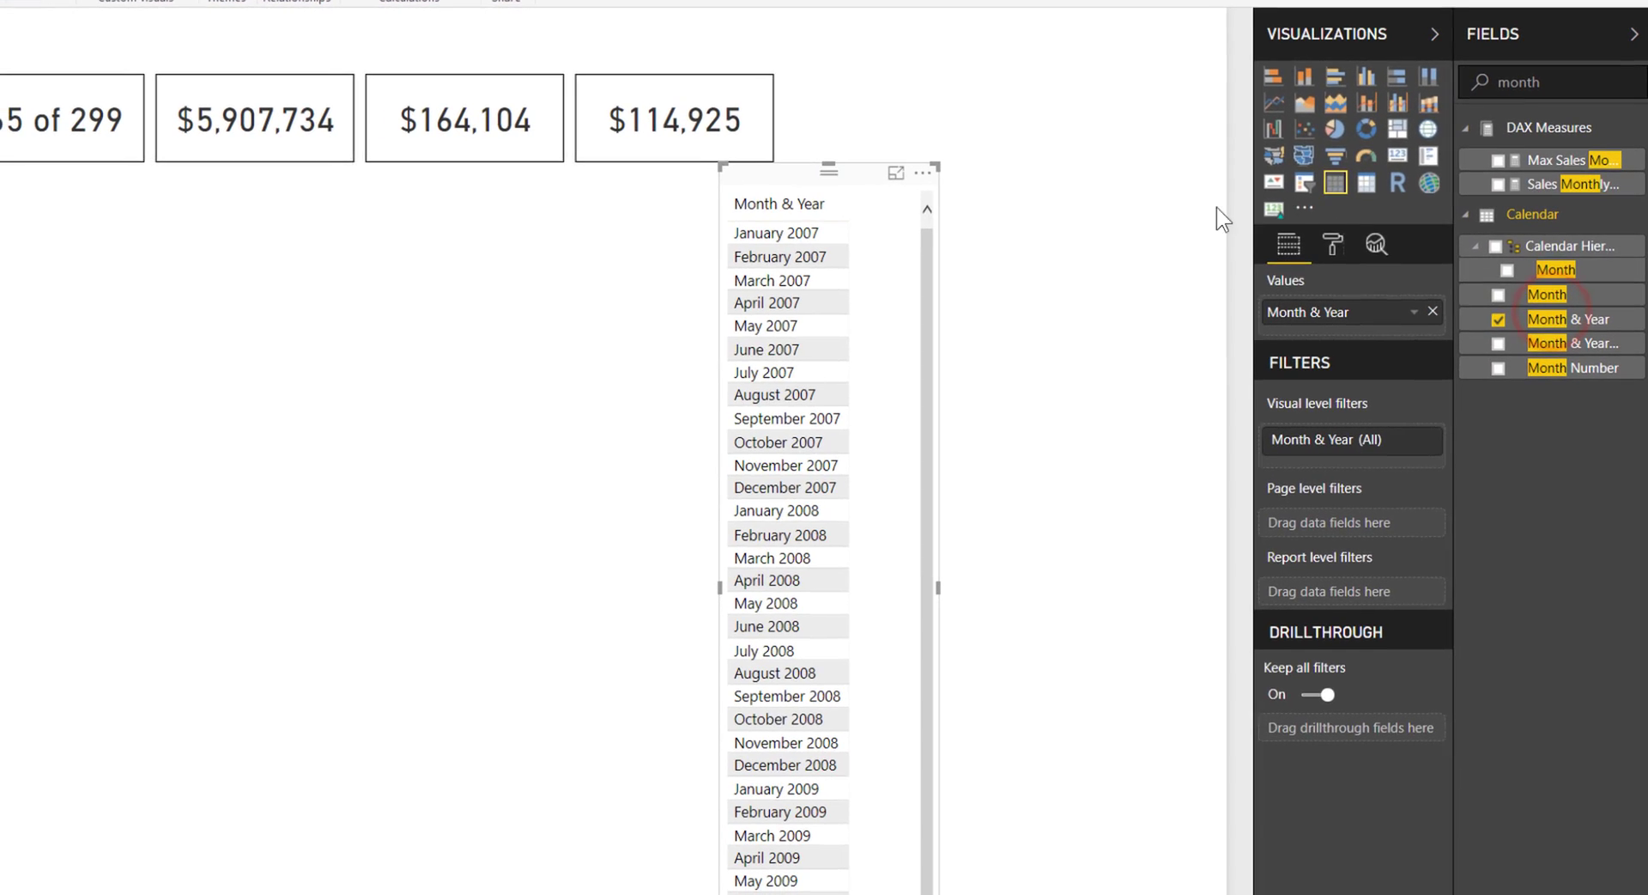
{"action": "left_click_drag", "start_coordinate": [937, 166], "coordinate": [1139, 527]}
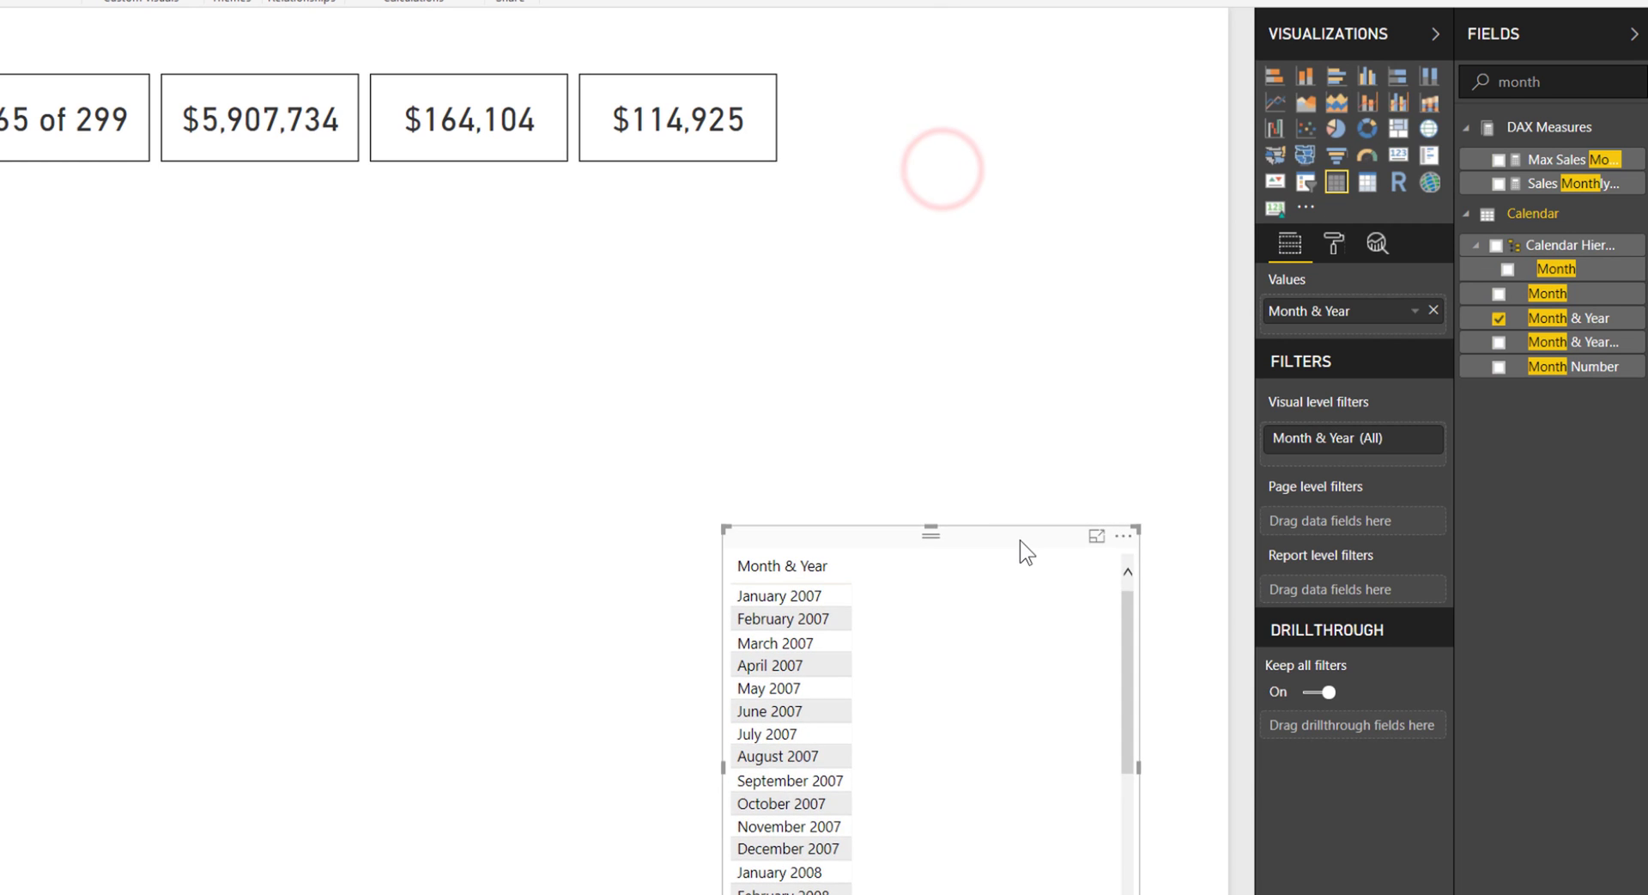
{"action": "left_click_drag", "start_coordinate": [1017, 539], "coordinate": [951, 385]}
Add Sales Amount and PM Sales Amount to the monthly table's values
{"action": "double_click", "coordinate": [1557, 80]}
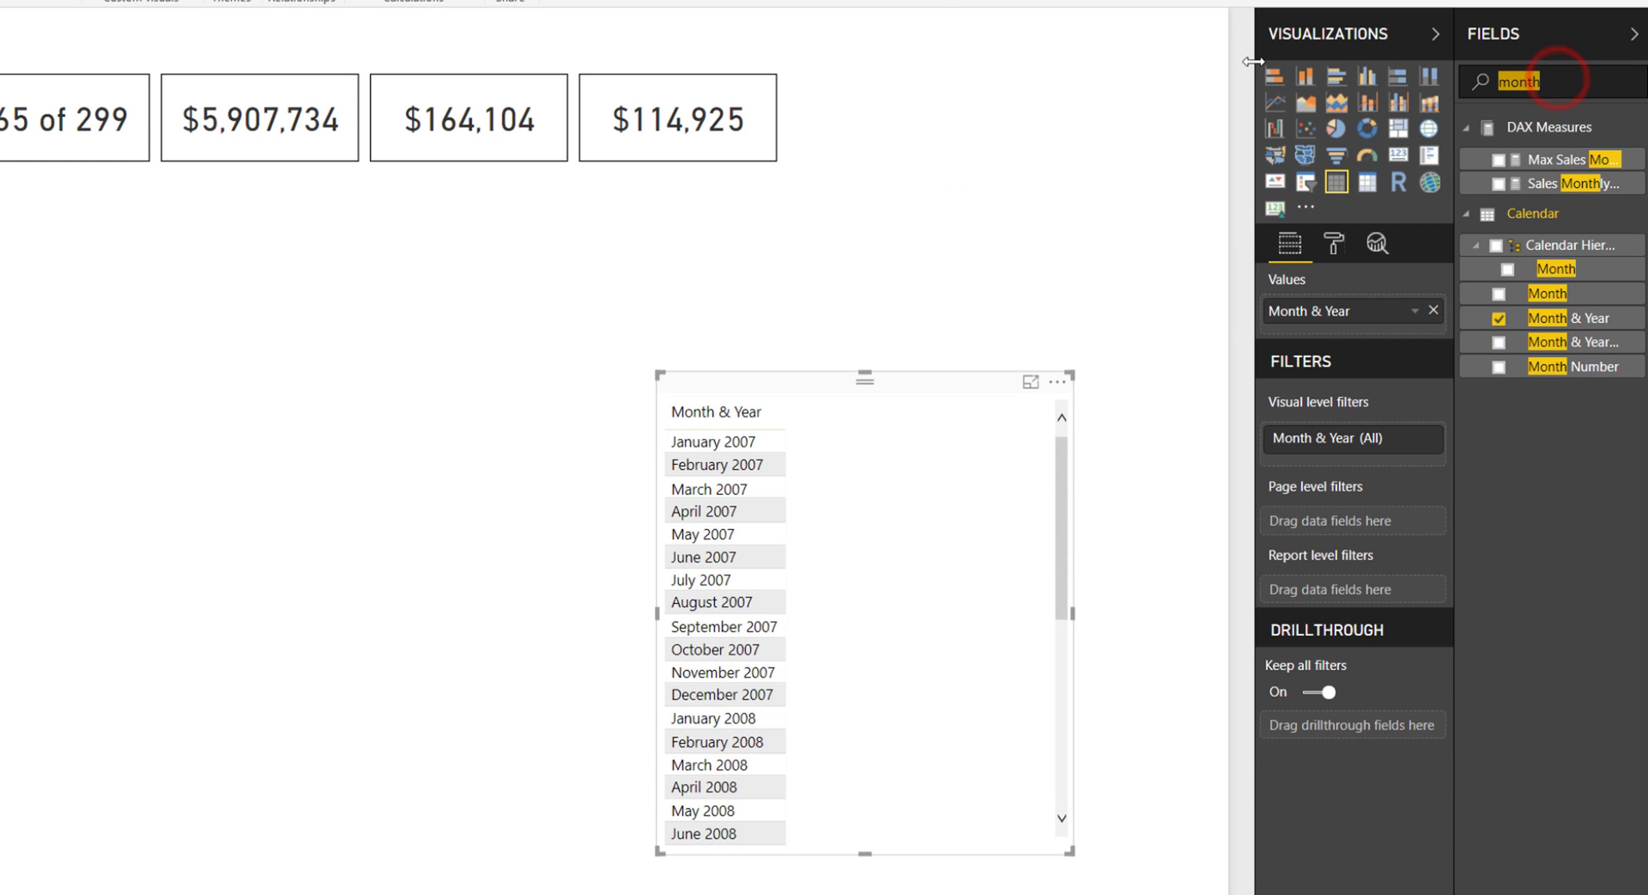
{"action": "type", "text": "sales"}
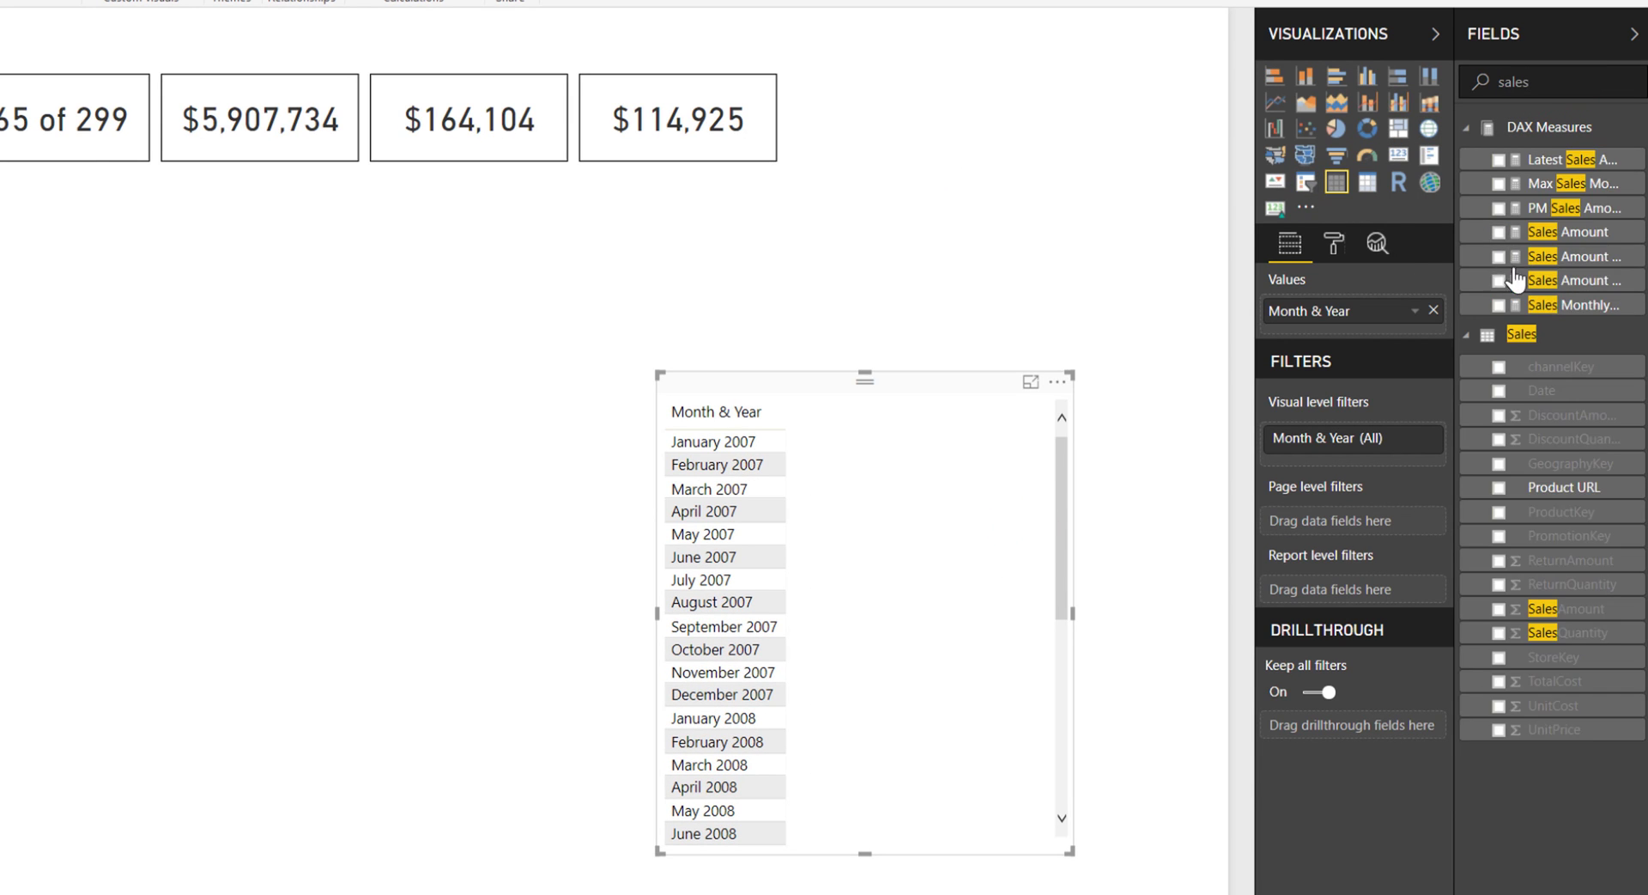
{"action": "left_click", "coordinate": [1565, 231]}
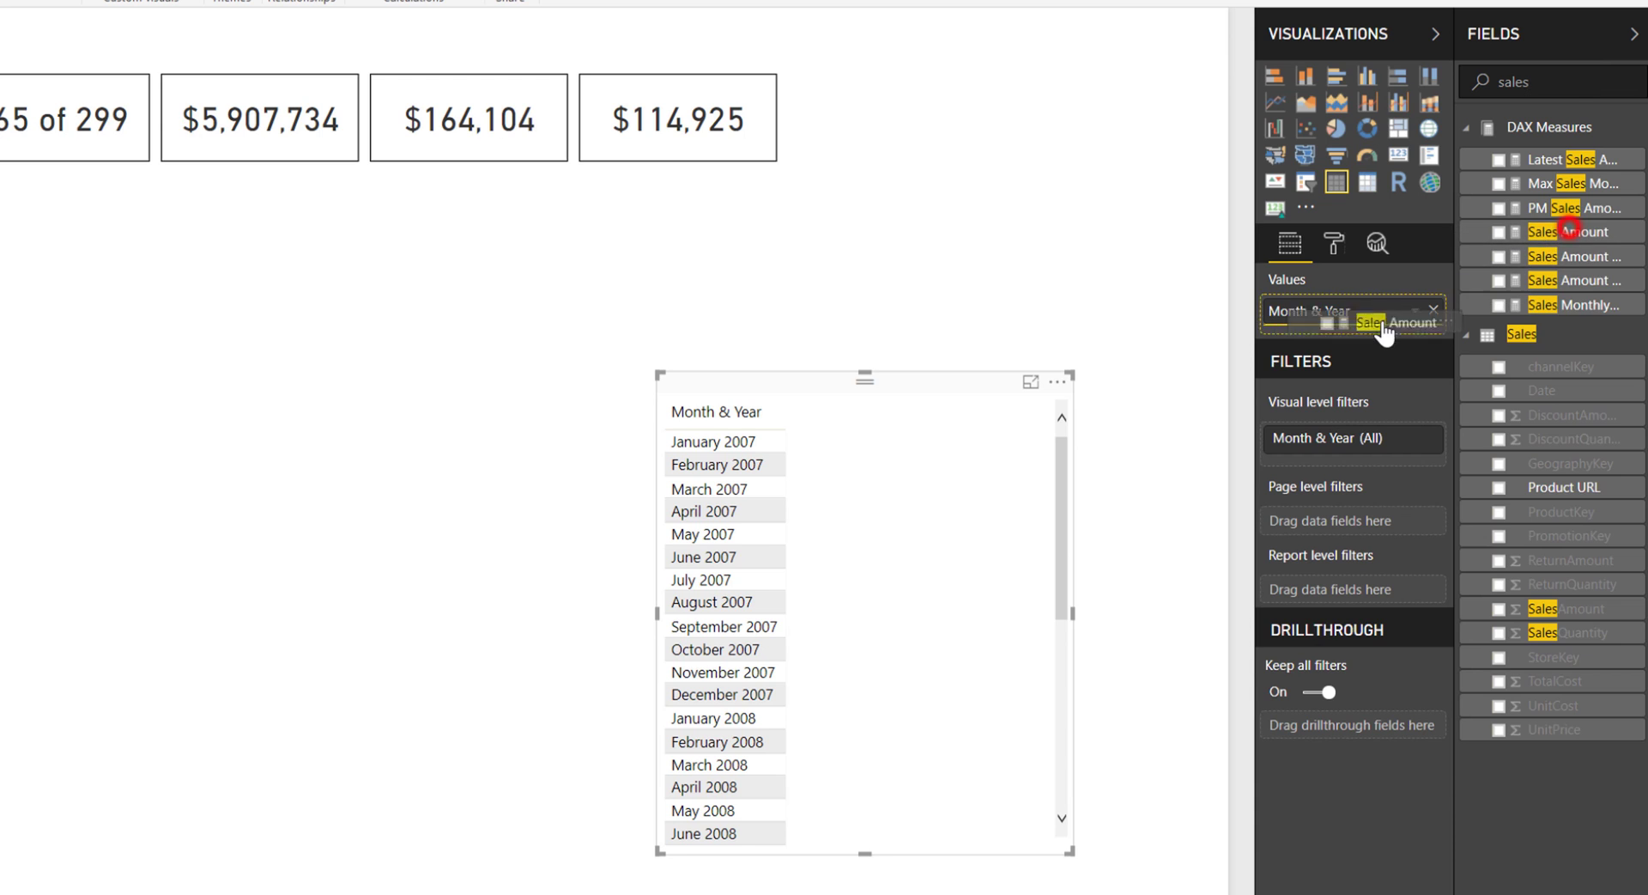
{"action": "double_click", "coordinate": [1588, 82]}
{"action": "type", "text": "py"}
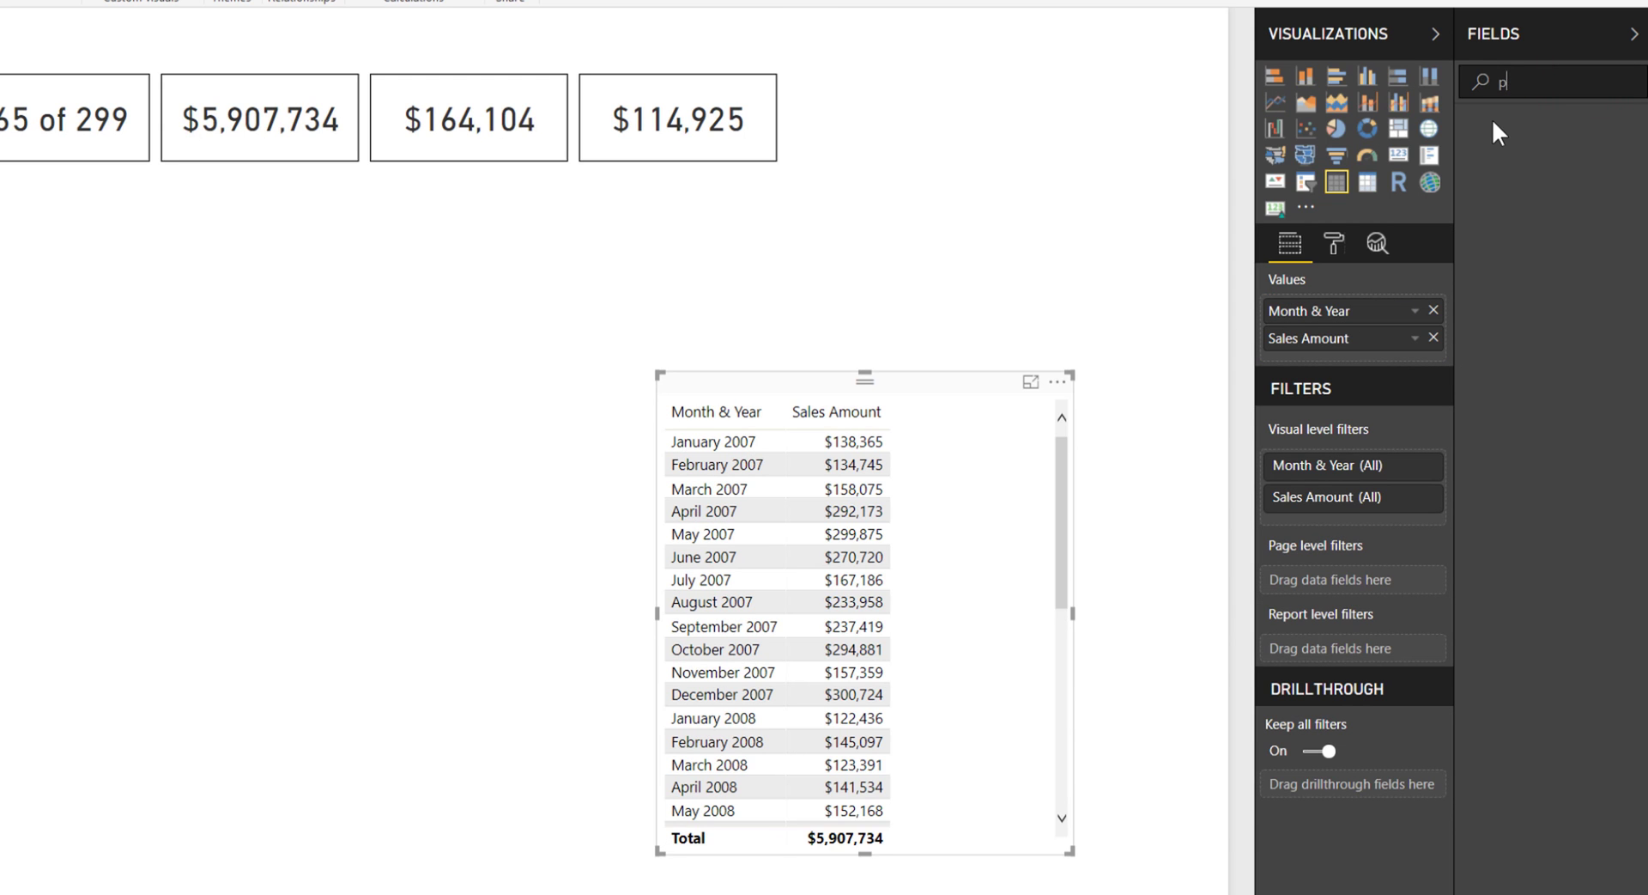
{"action": "key", "text": "BackSpace"}
{"action": "type", "text": "pm"}
{"action": "left_click_drag", "start_coordinate": [1565, 160], "coordinate": [1354, 365]}
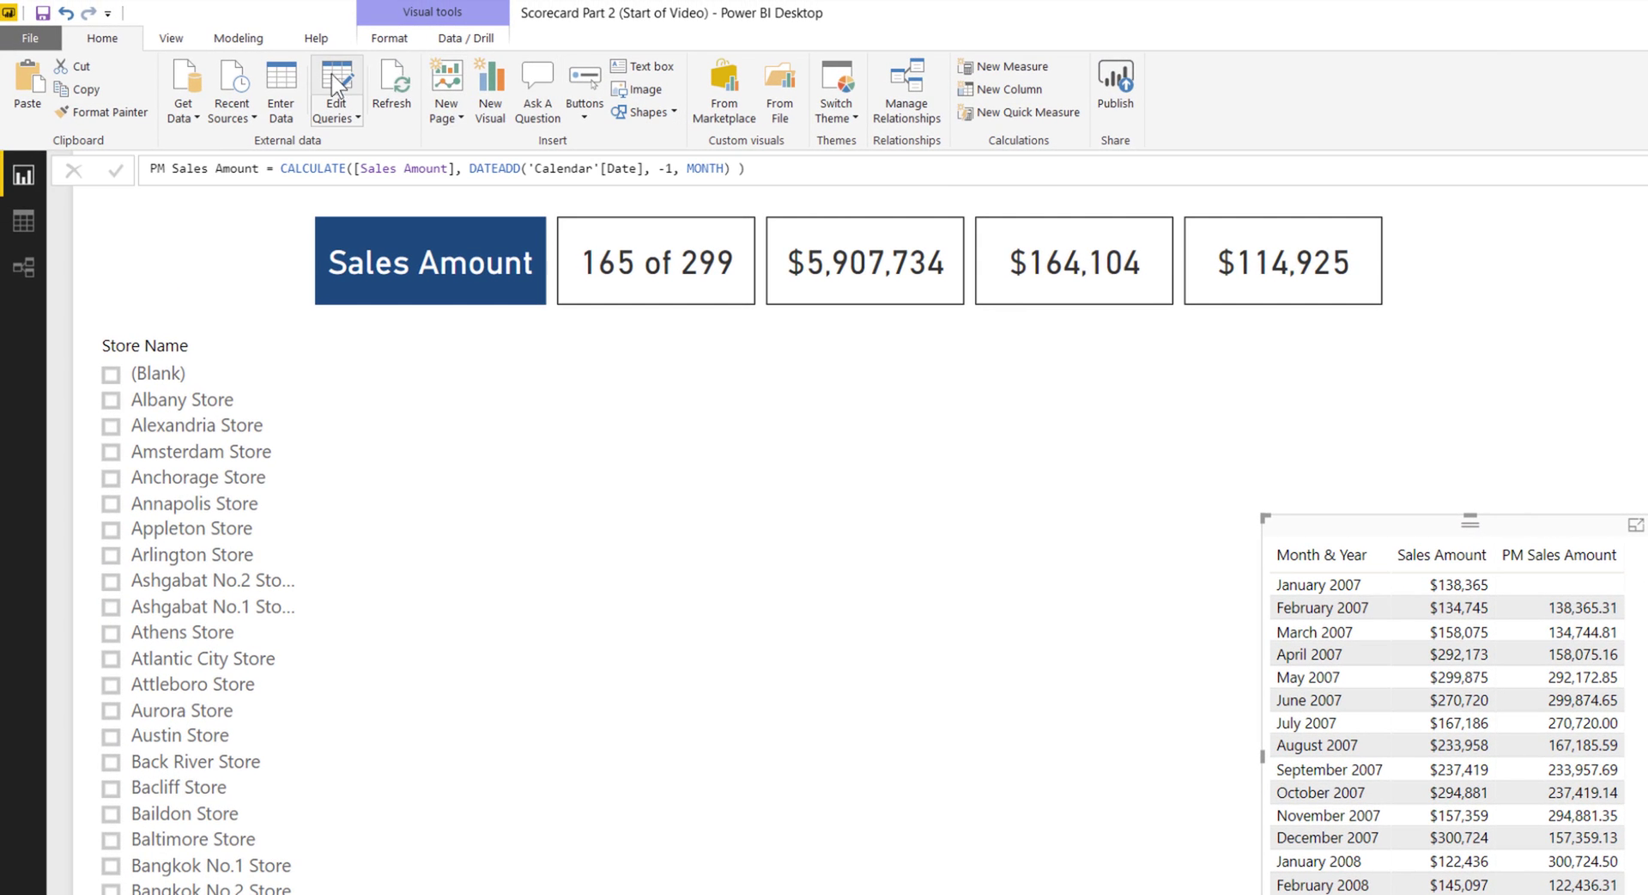
Format PM Sales Amount as general currency with 0 decimals and widen the table
{"action": "left_click", "coordinate": [241, 37]}
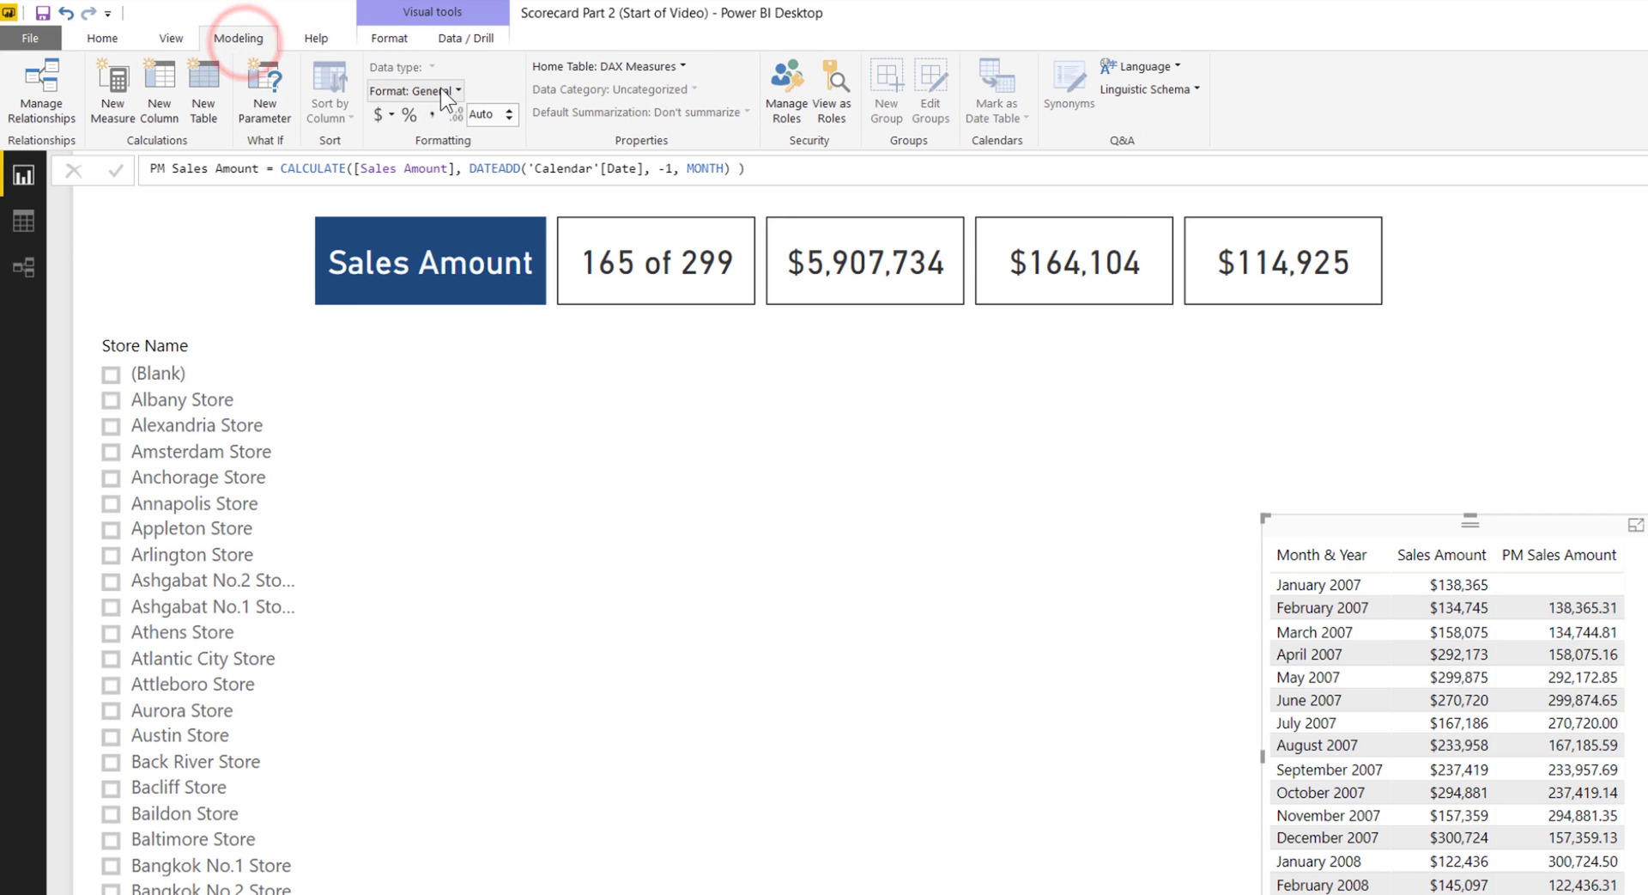
{"action": "left_click", "coordinate": [440, 88]}
{"action": "mouse_move", "coordinate": [486, 142]}
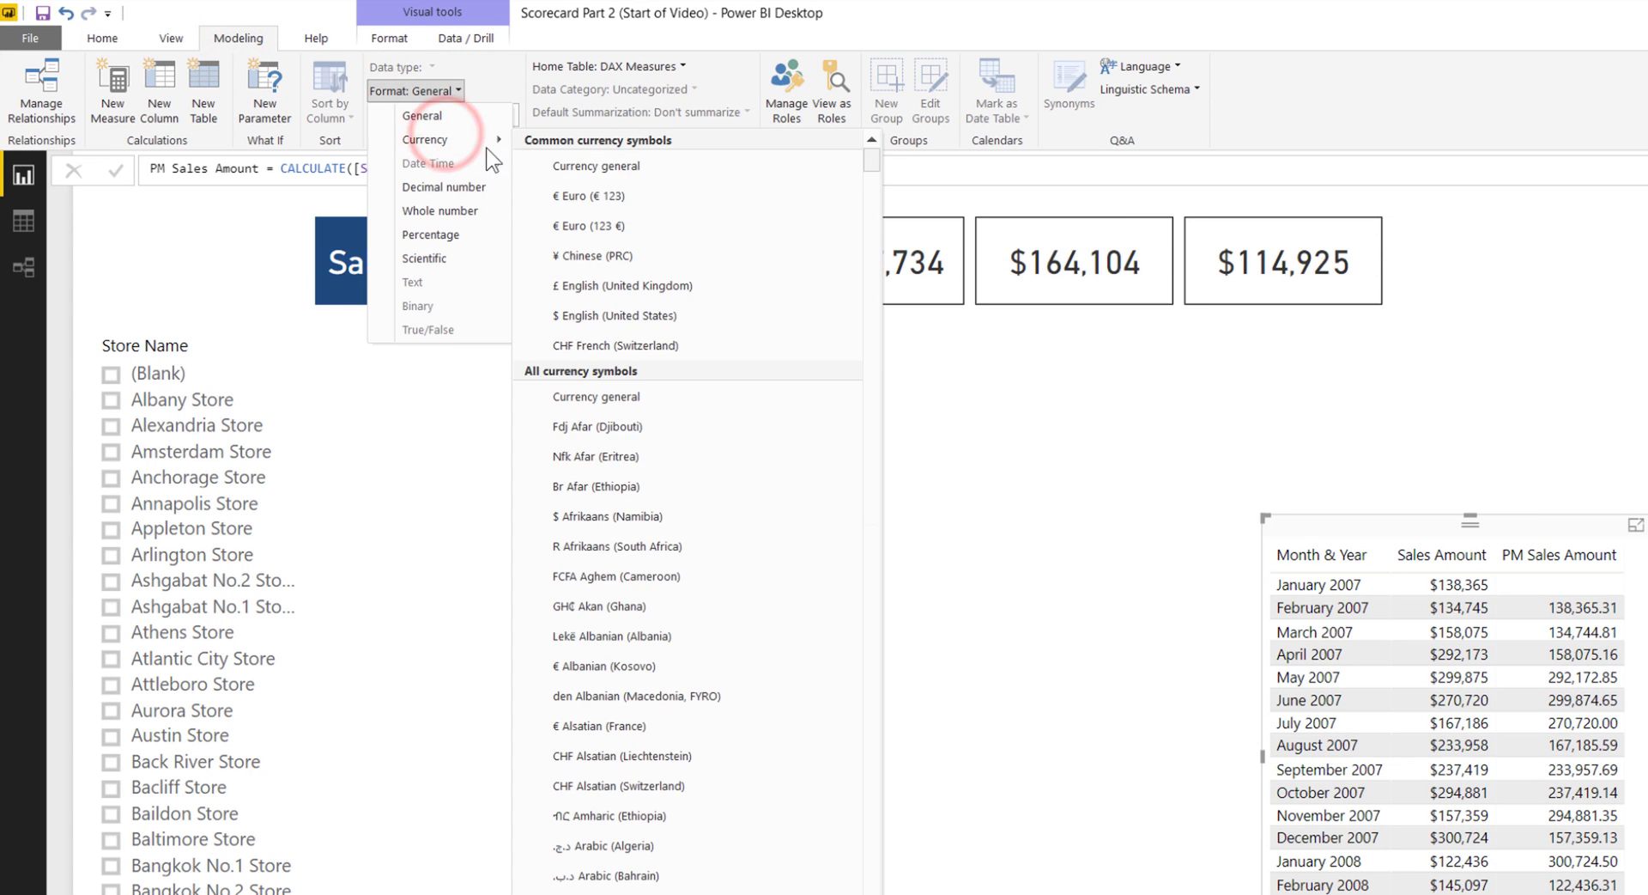
{"action": "left_click", "coordinate": [625, 166]}
{"action": "left_click", "coordinate": [482, 115]}
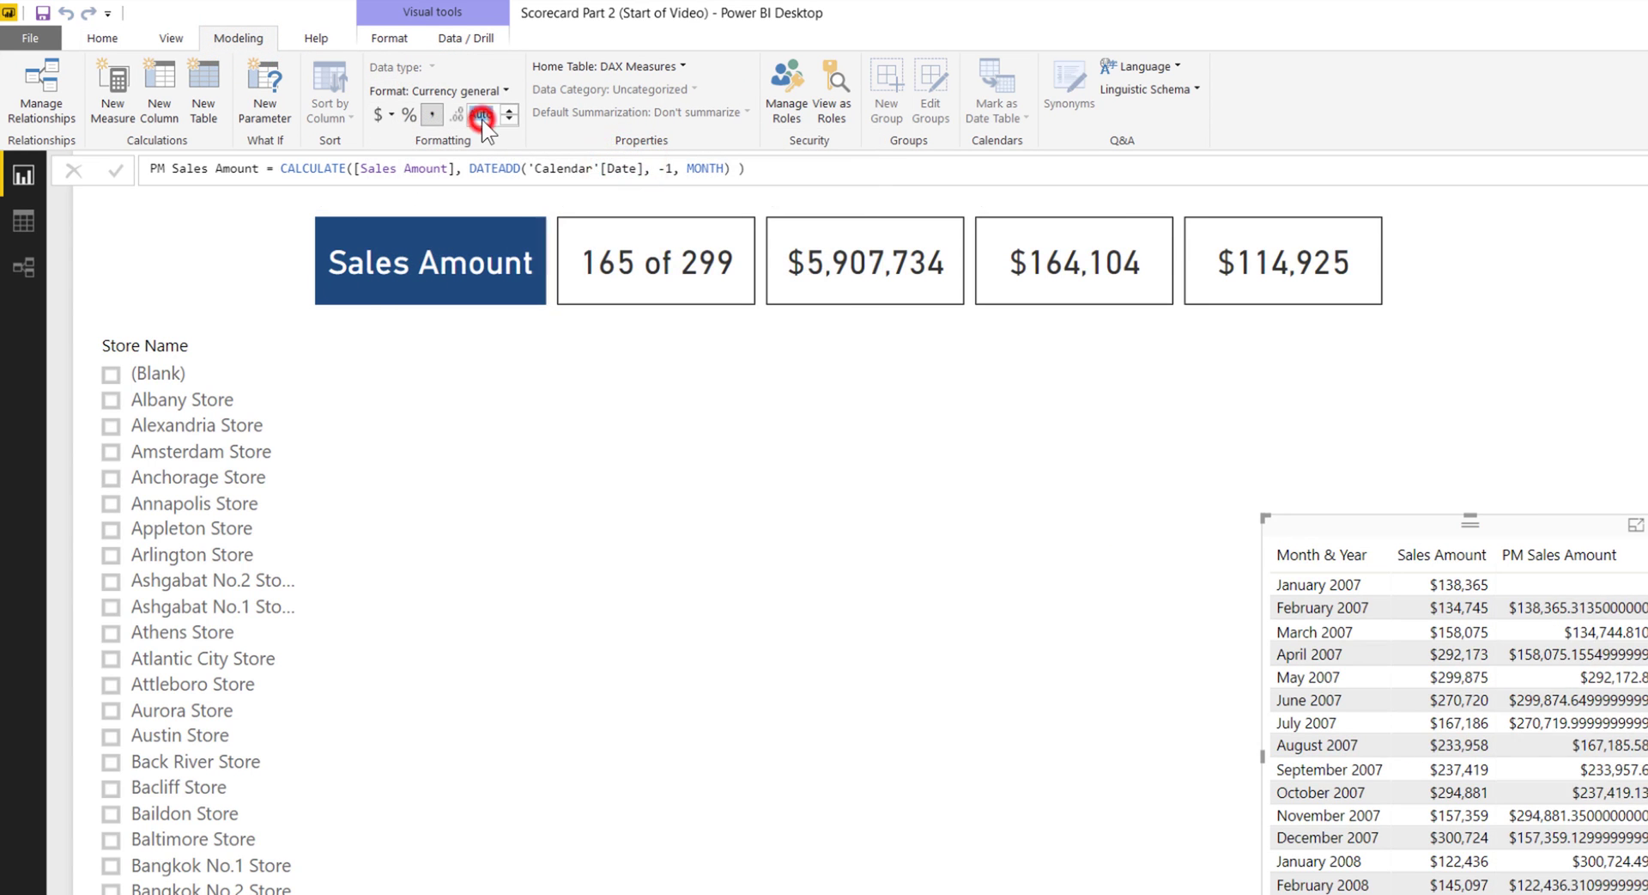
{"action": "type", "text": "0"}
{"action": "key", "text": "Return"}
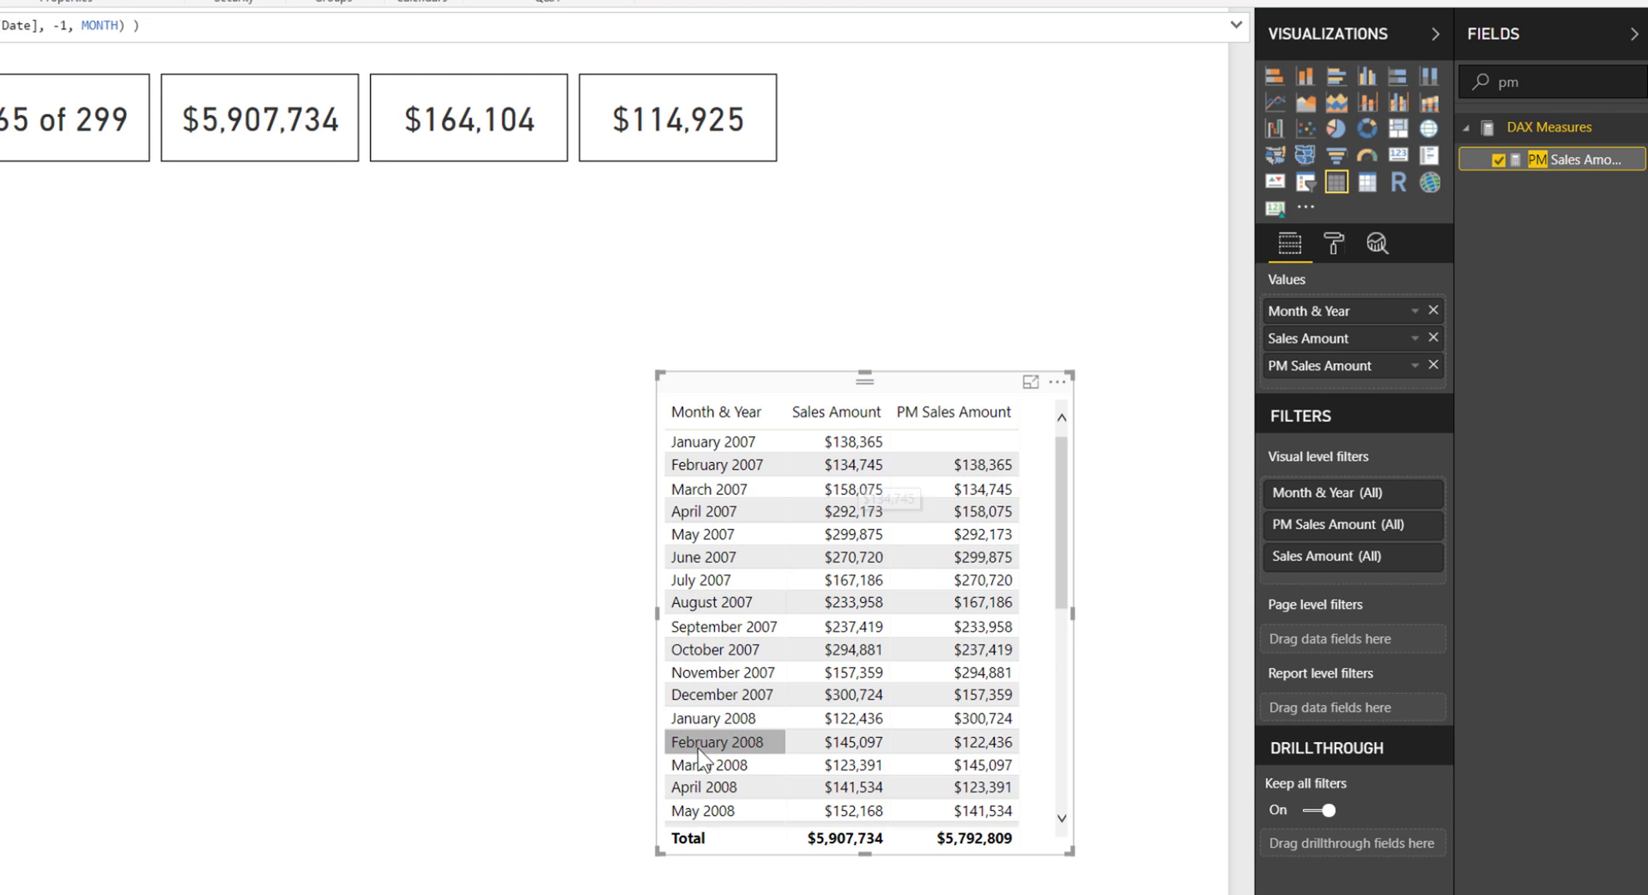
{"action": "left_click_drag", "start_coordinate": [658, 853], "coordinate": [548, 867]}
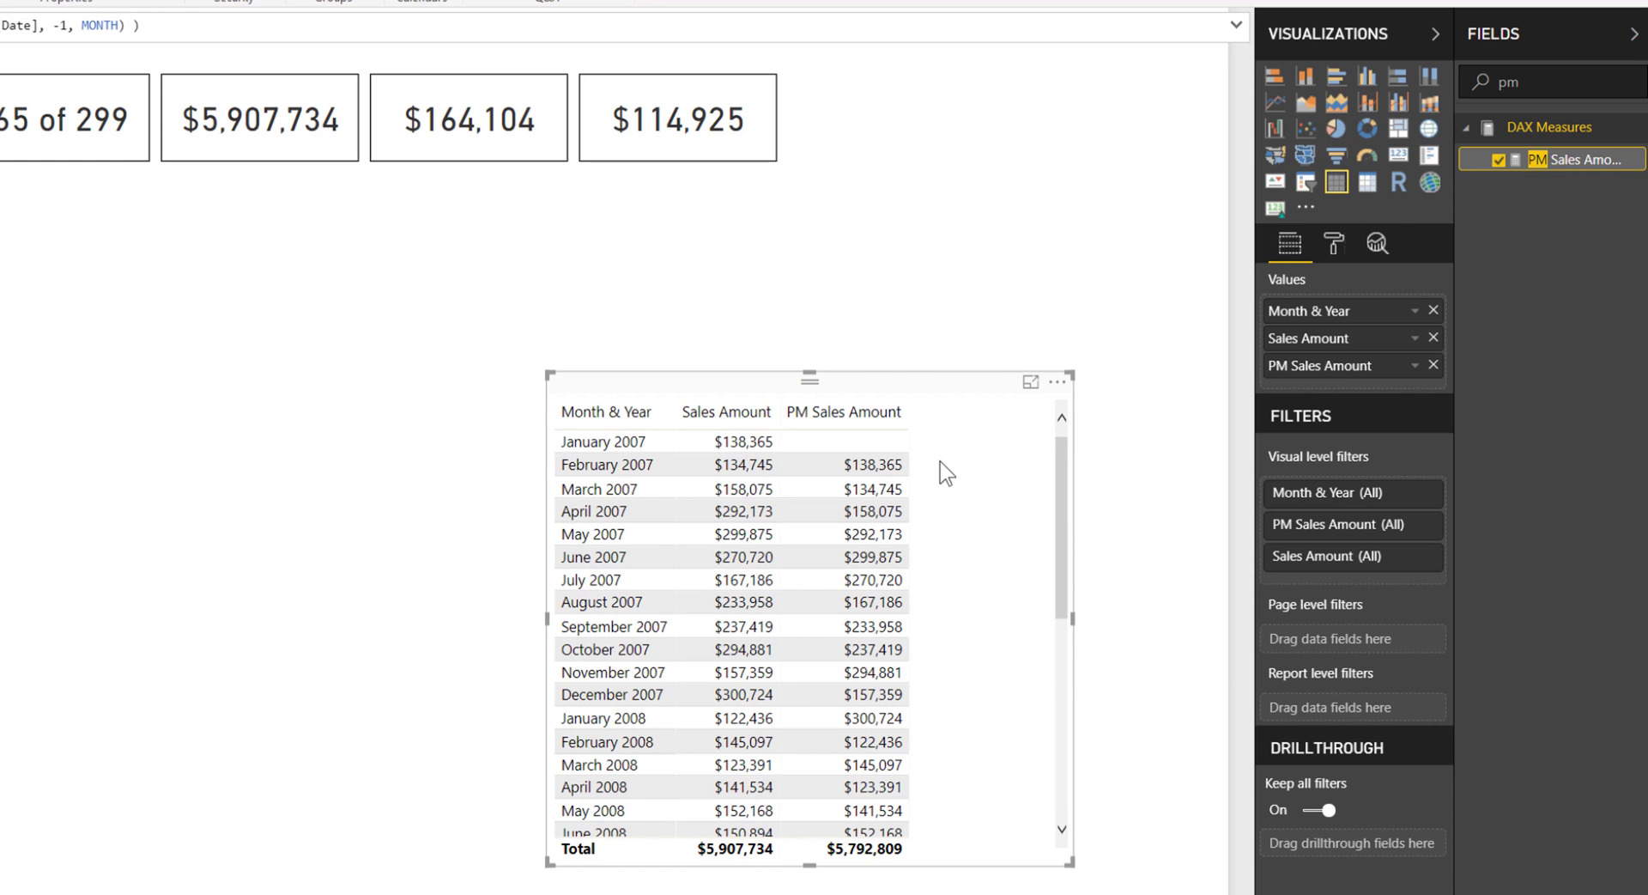
{"action": "left_click", "coordinate": [1520, 82]}
{"action": "key", "text": "BackSpace"}
{"action": "key", "text": "BackSpace"}
Create MoM Sales Amount = [Sales Amount] - [PM Sales Amount] and add it to the monthly table
{"action": "right_click", "coordinate": [1528, 129]}
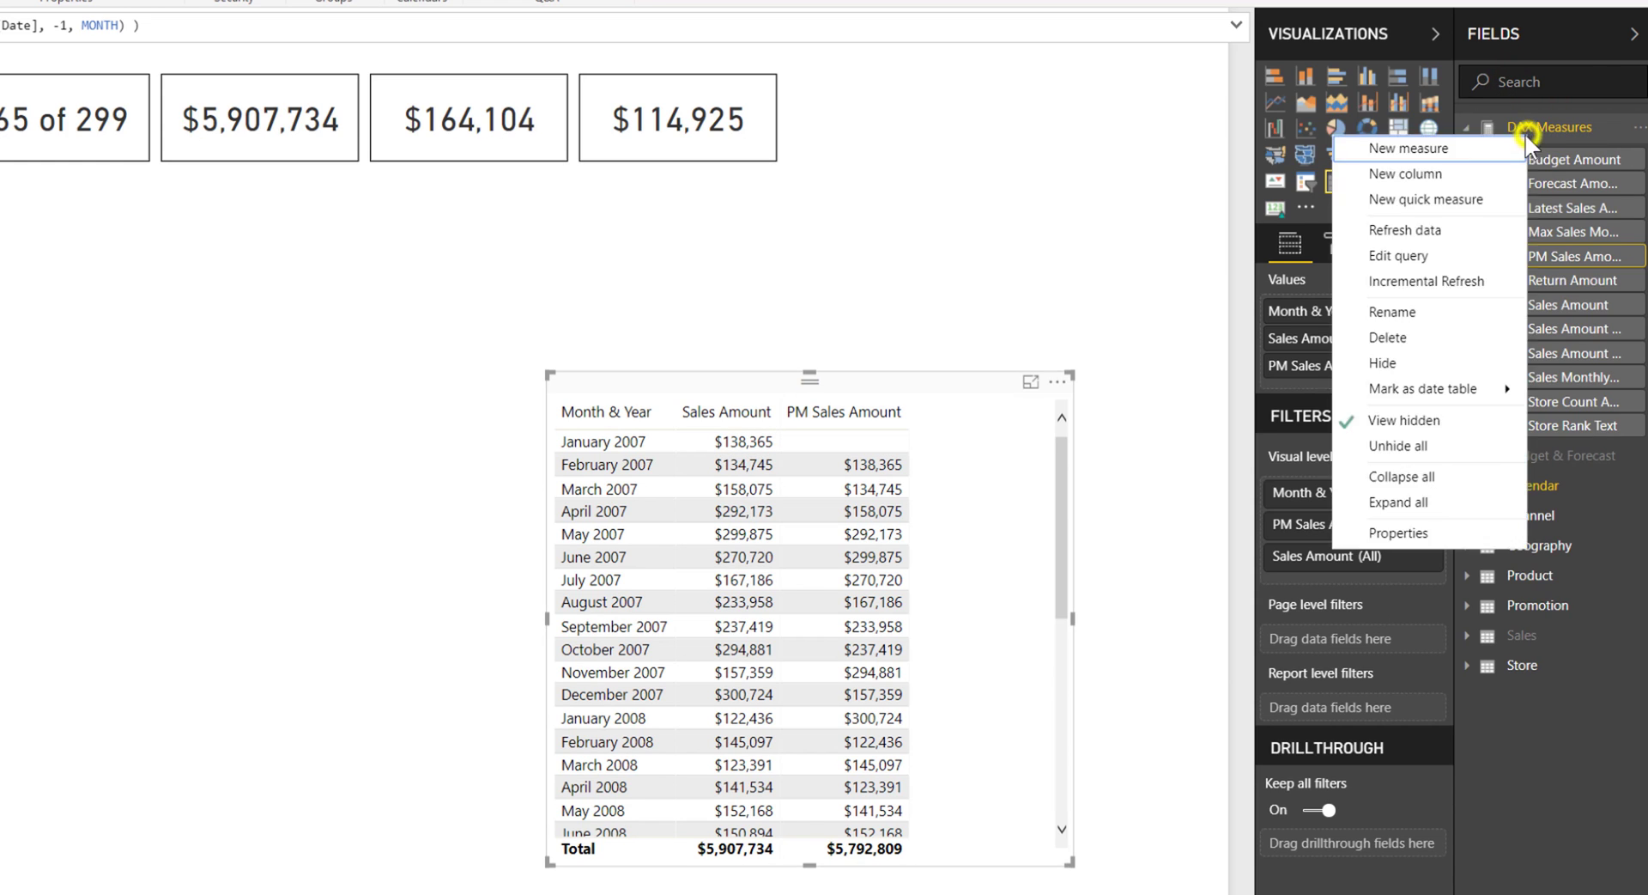
{"action": "left_click", "coordinate": [1503, 149]}
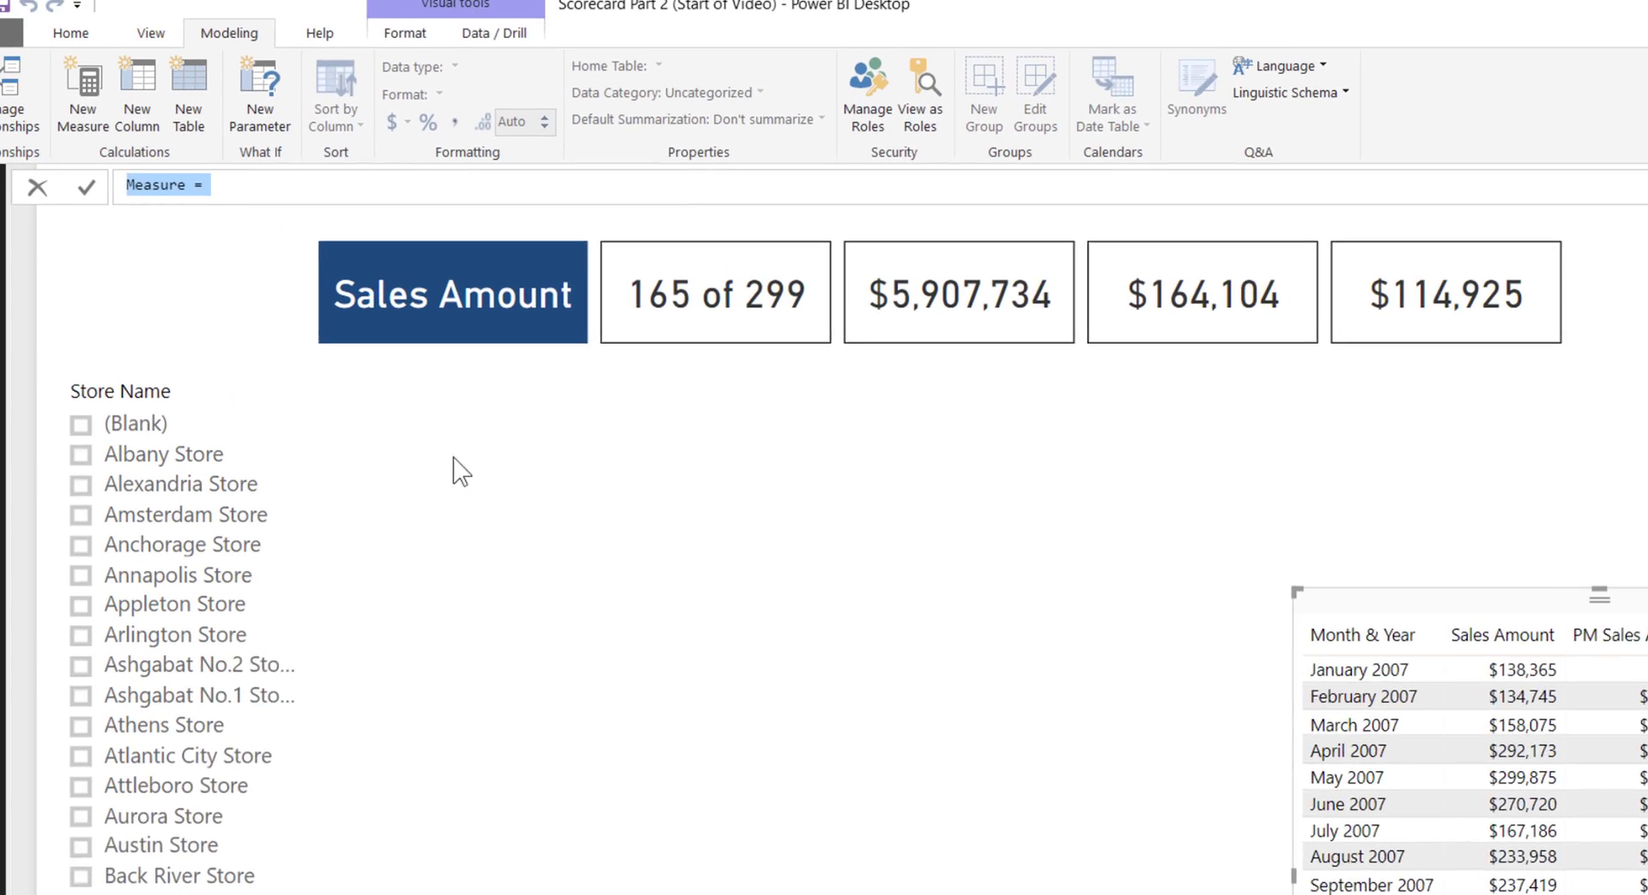
{"action": "type", "text": "MoM"}
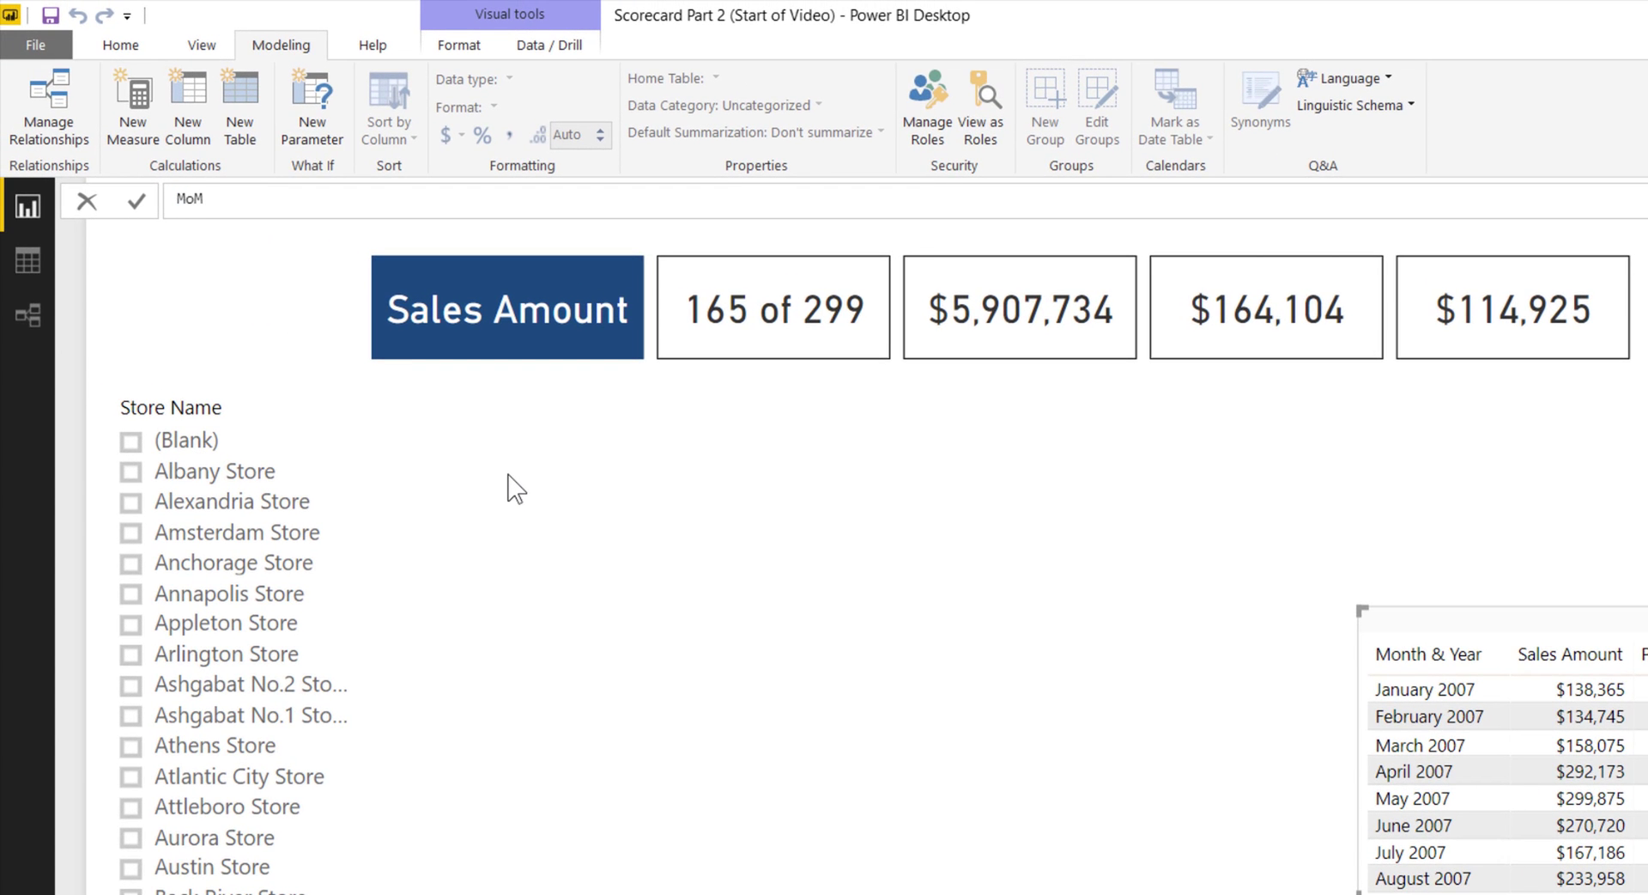
{"action": "key", "text": "BackSpace"}
{"action": "key", "text": "BackSpace"}
{"action": "type", "text": "Sales Amount = [Sales Amount] - "}
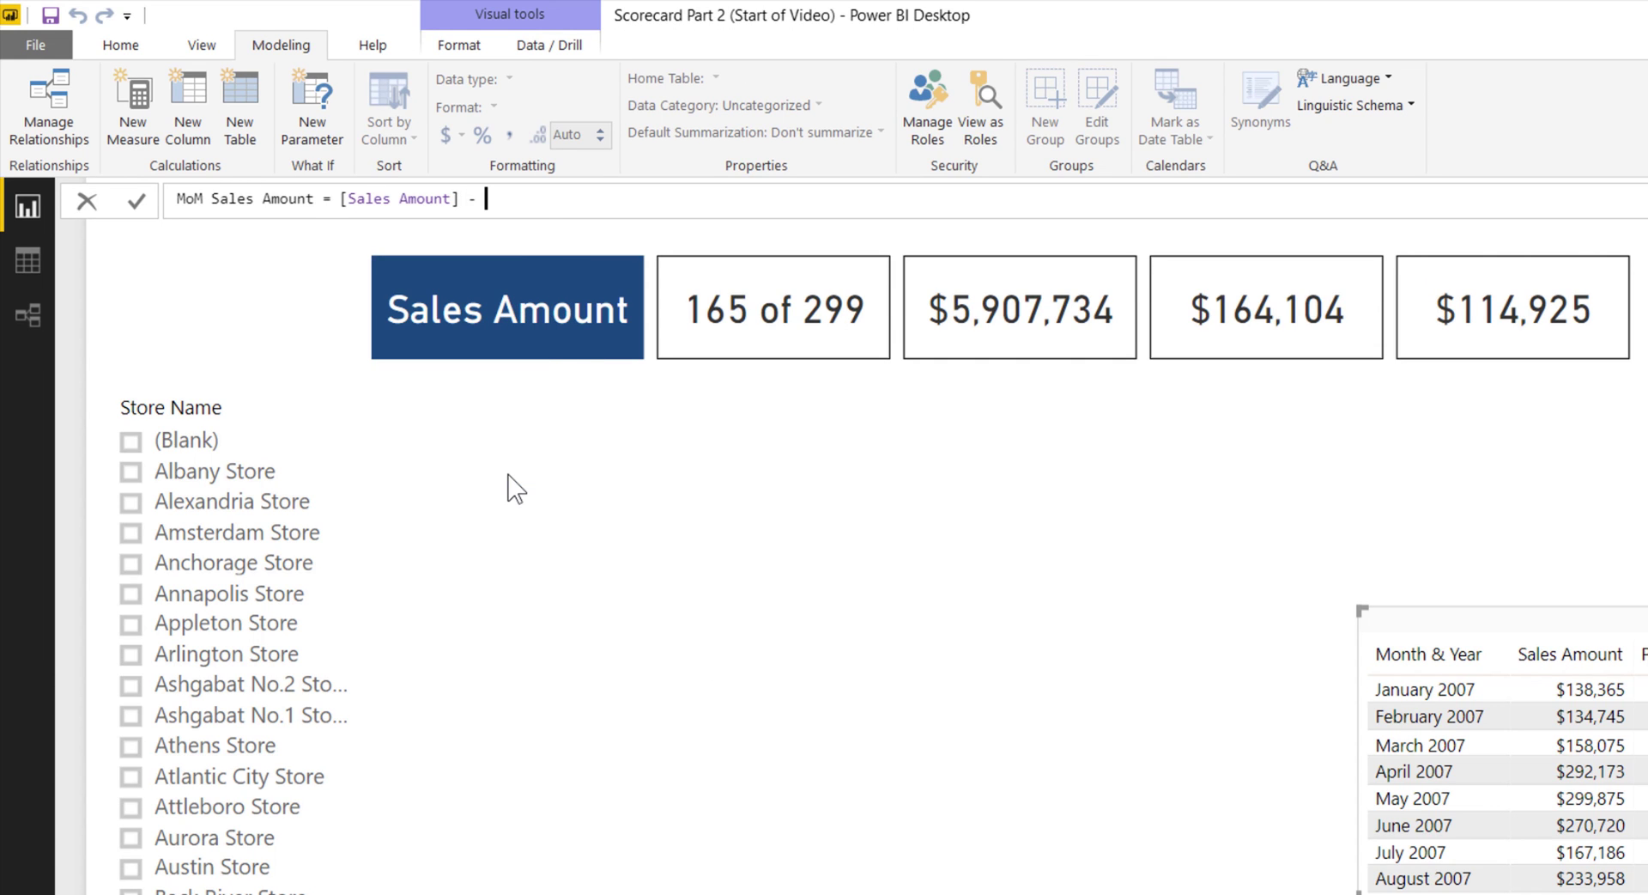
{"action": "type", "text": "[PM Sales Amount]"}
{"action": "key", "text": "Return"}
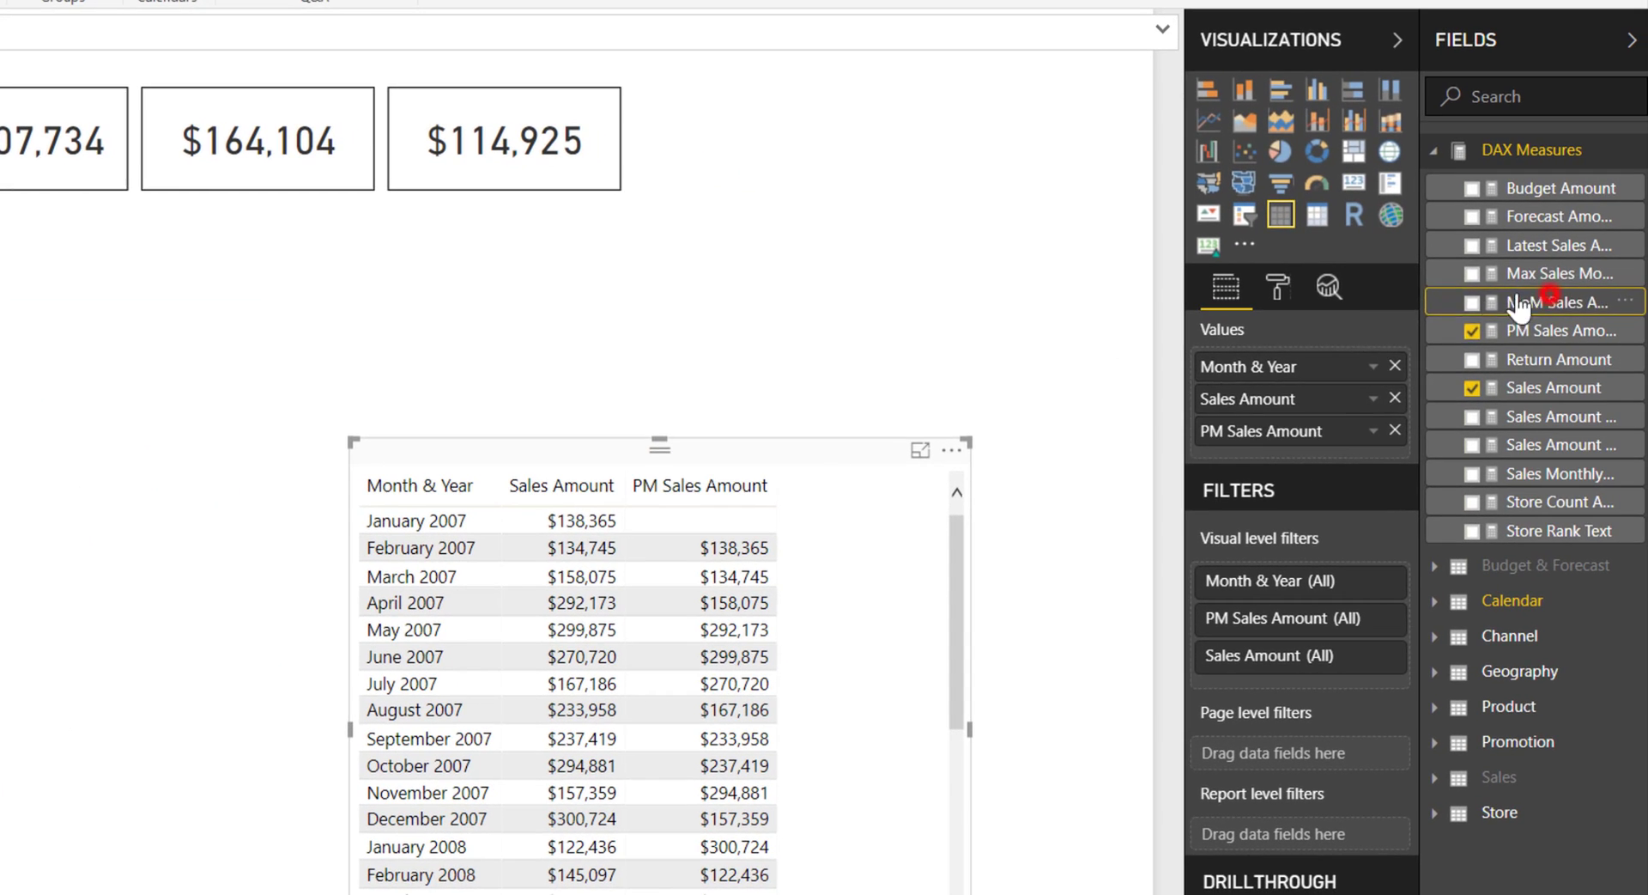
{"action": "left_click_drag", "start_coordinate": [1537, 303], "coordinate": [1249, 515]}
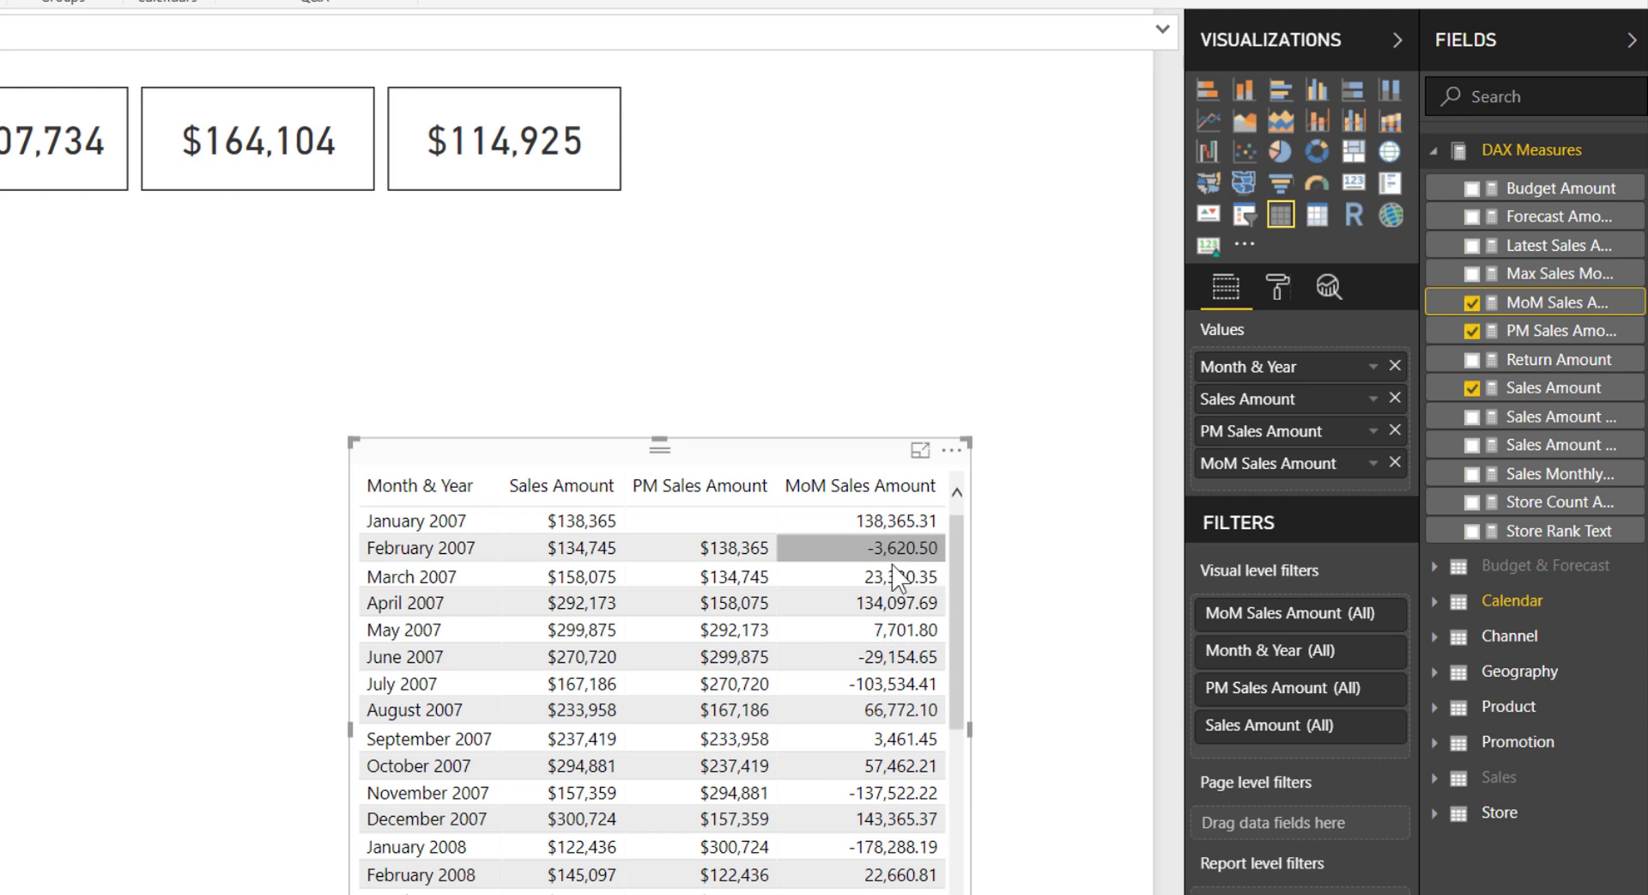
{"action": "left_click", "coordinate": [1503, 292]}
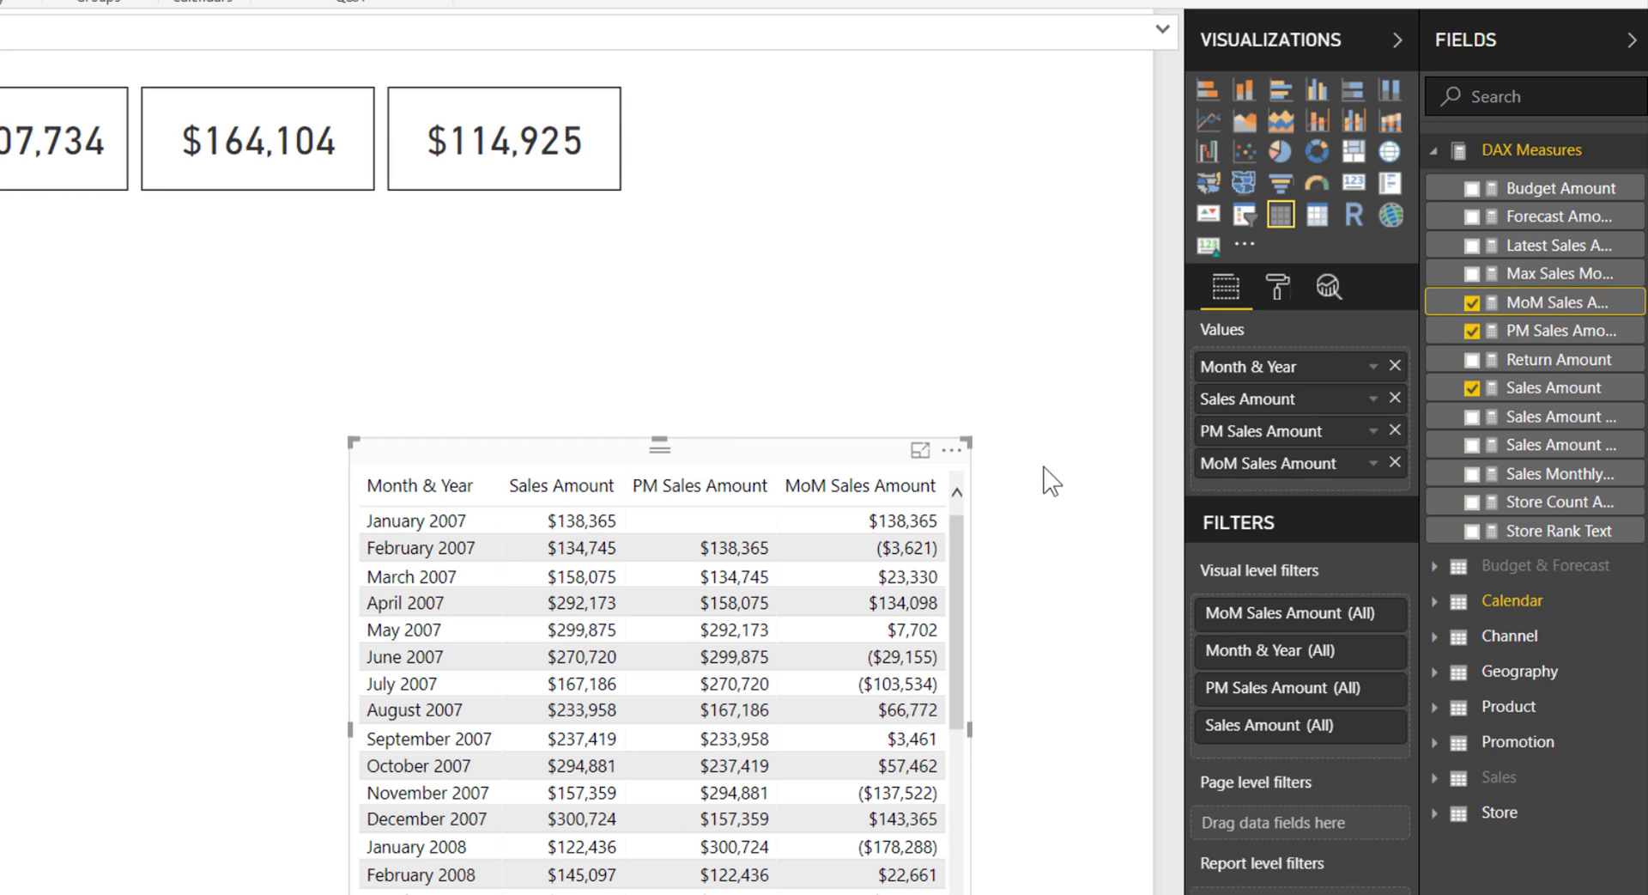
Wrap the MoM formula in IF(AND([Sales Amount], [PM Sales Amount]), ...) so January 2007 is blank
{"action": "left_click", "coordinate": [1518, 318]}
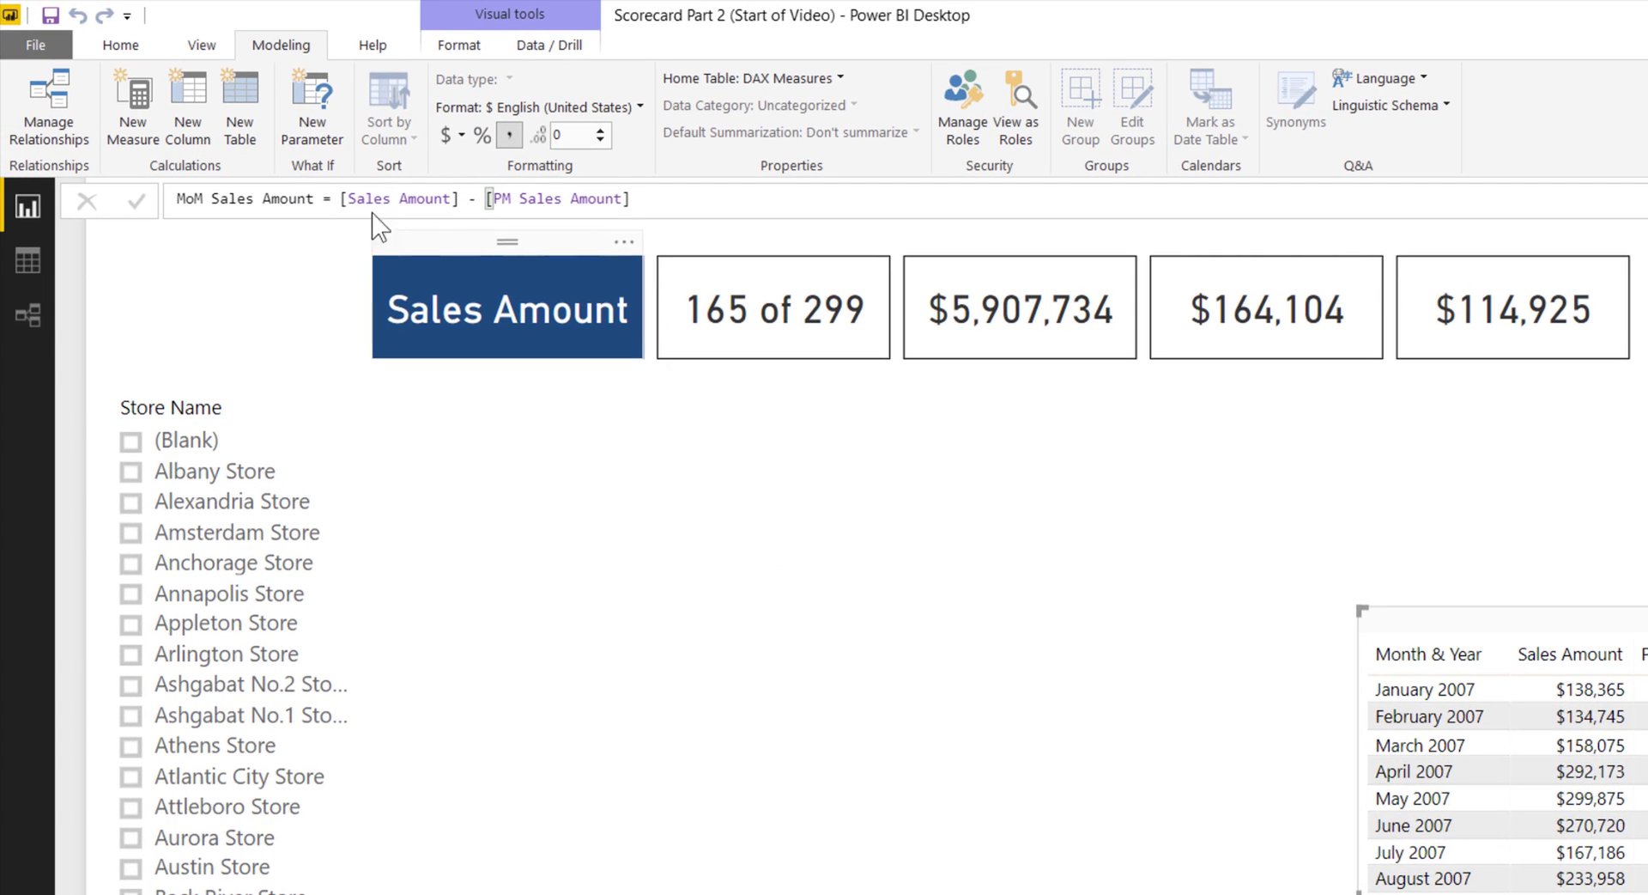
{"action": "left_click", "coordinate": [339, 200]}
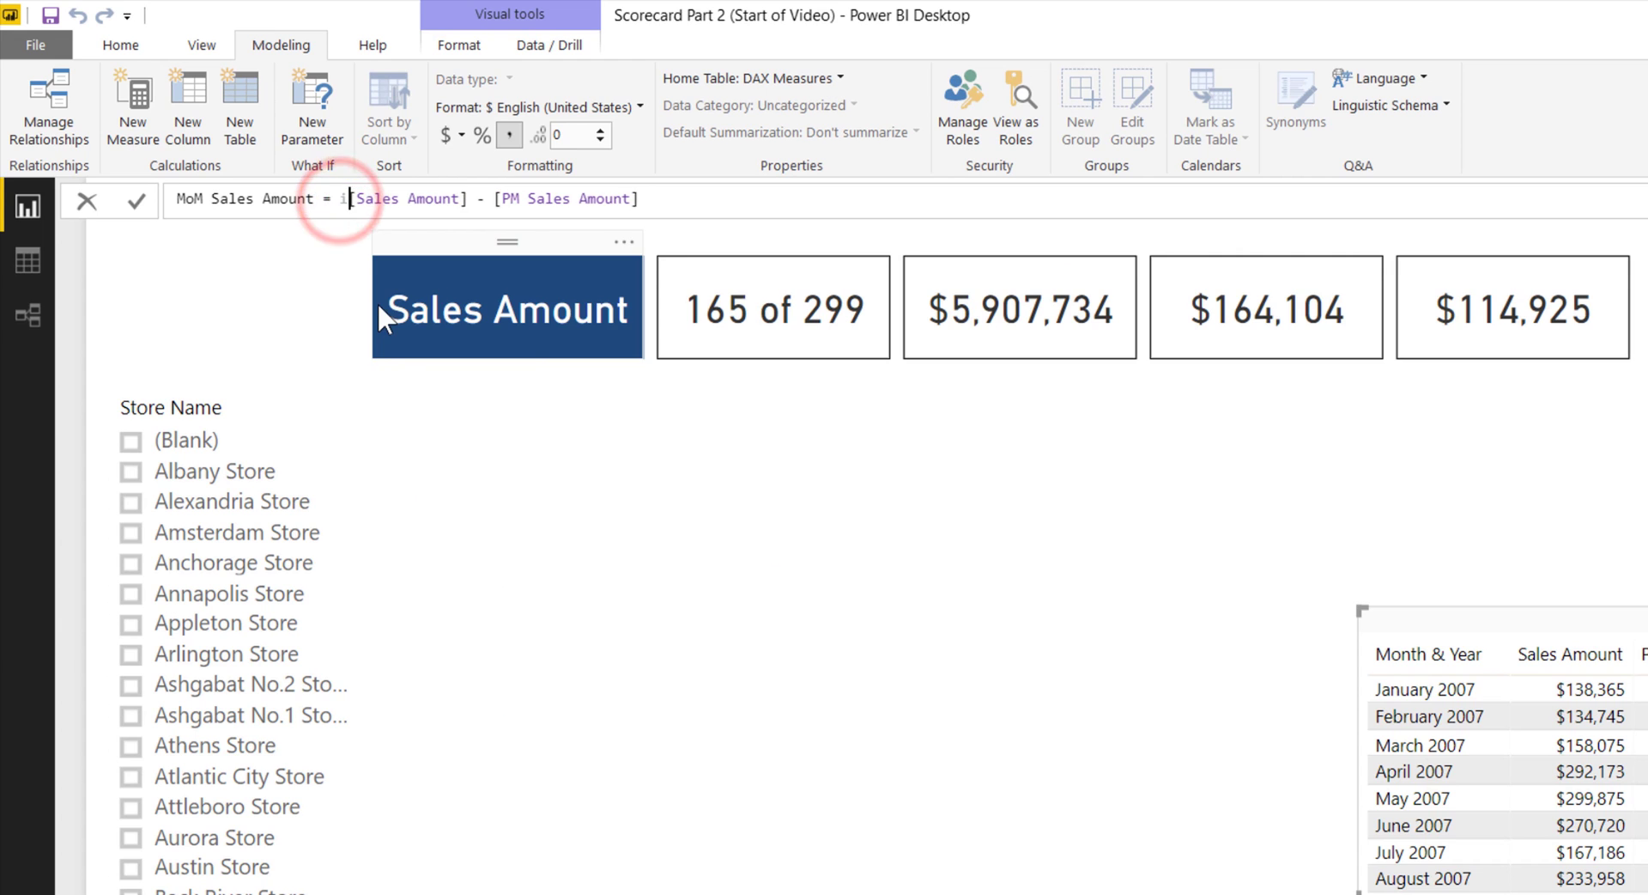
{"action": "type", "text": "IF(and"}
{"action": "key", "text": "Tab"}
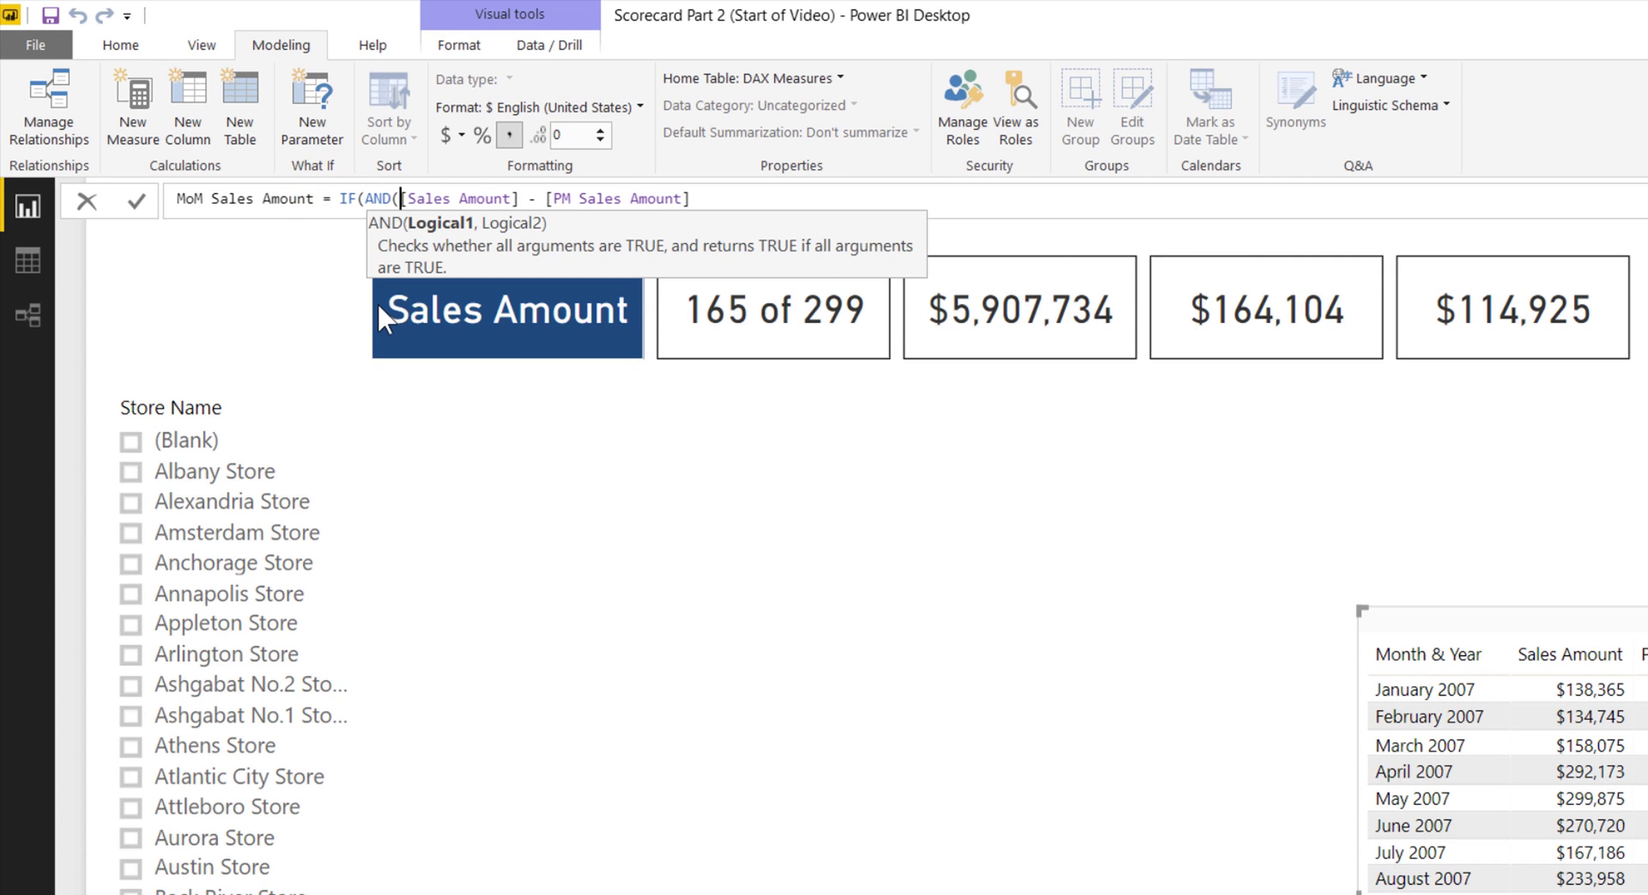
{"action": "type", "text": "[Sales"}
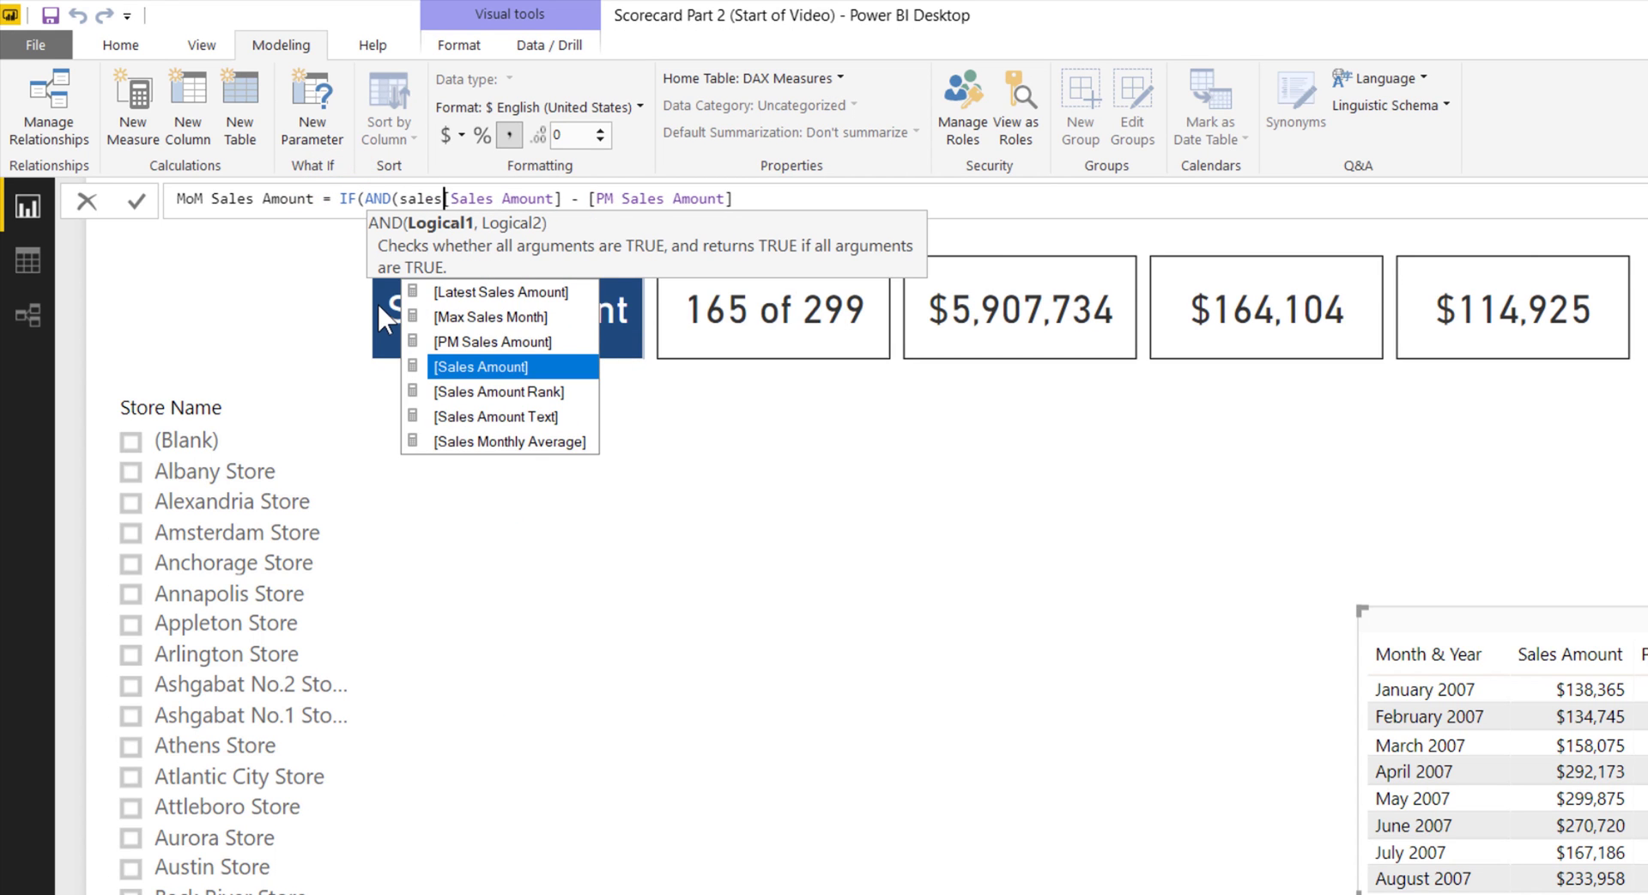
{"action": "key", "text": "Tab"}
{"action": "type", "text": ", [P"}
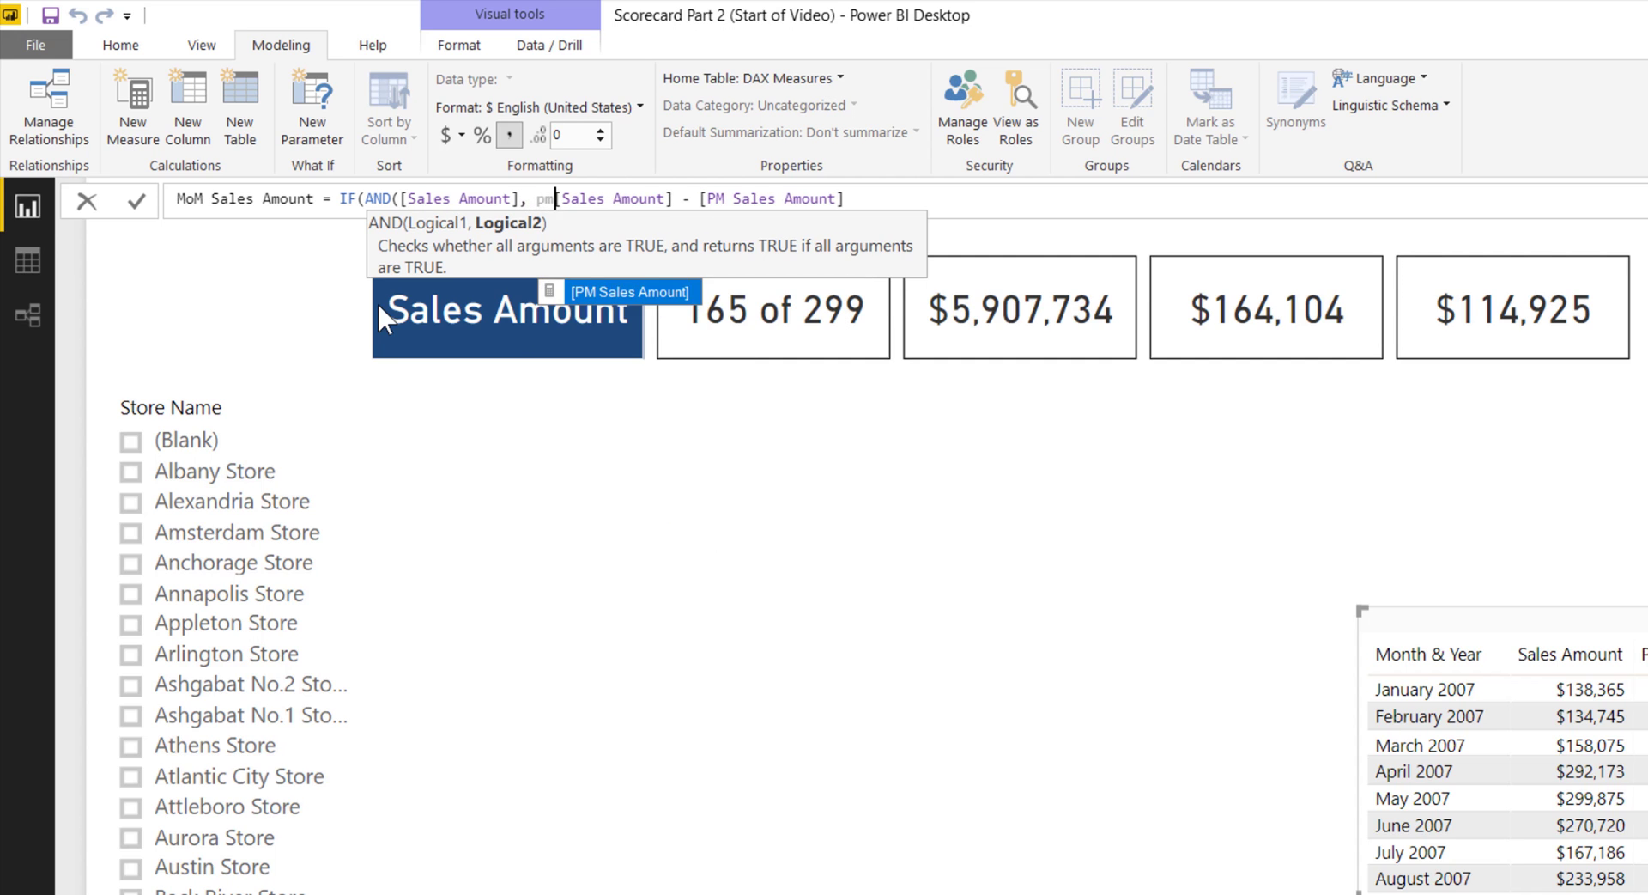
{"action": "key", "text": "Tab"}
{"action": "type", "text": "),"}
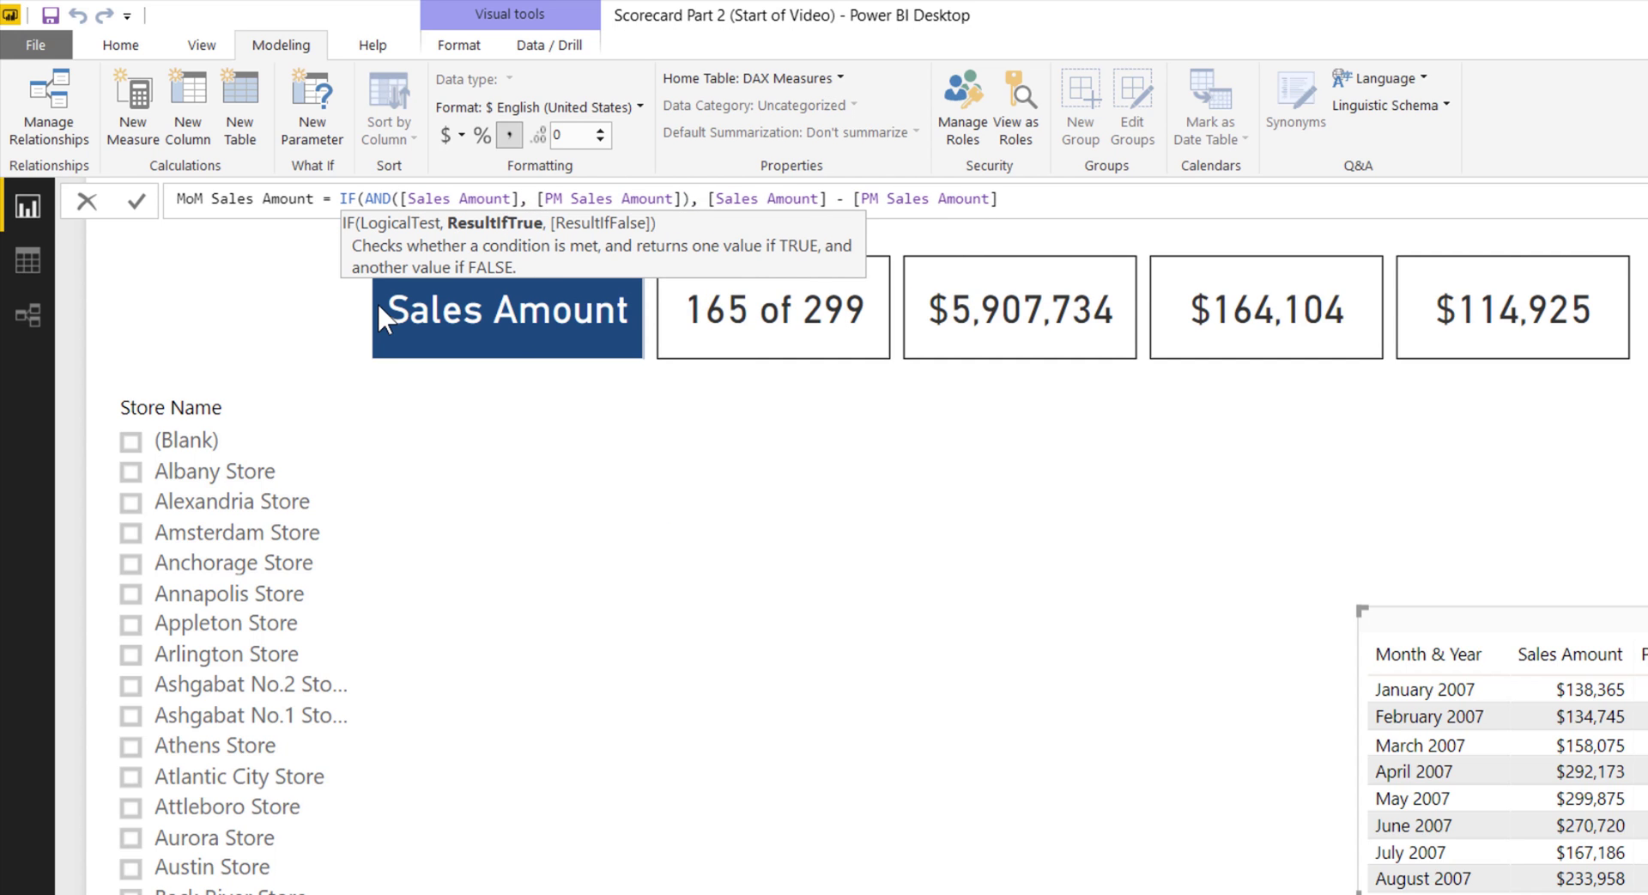
{"action": "key", "text": "ctrl+Right"}
{"action": "key", "text": "ctrl+Right"}
{"action": "key", "text": "ctrl+Right"}
{"action": "type", "text": ")"}
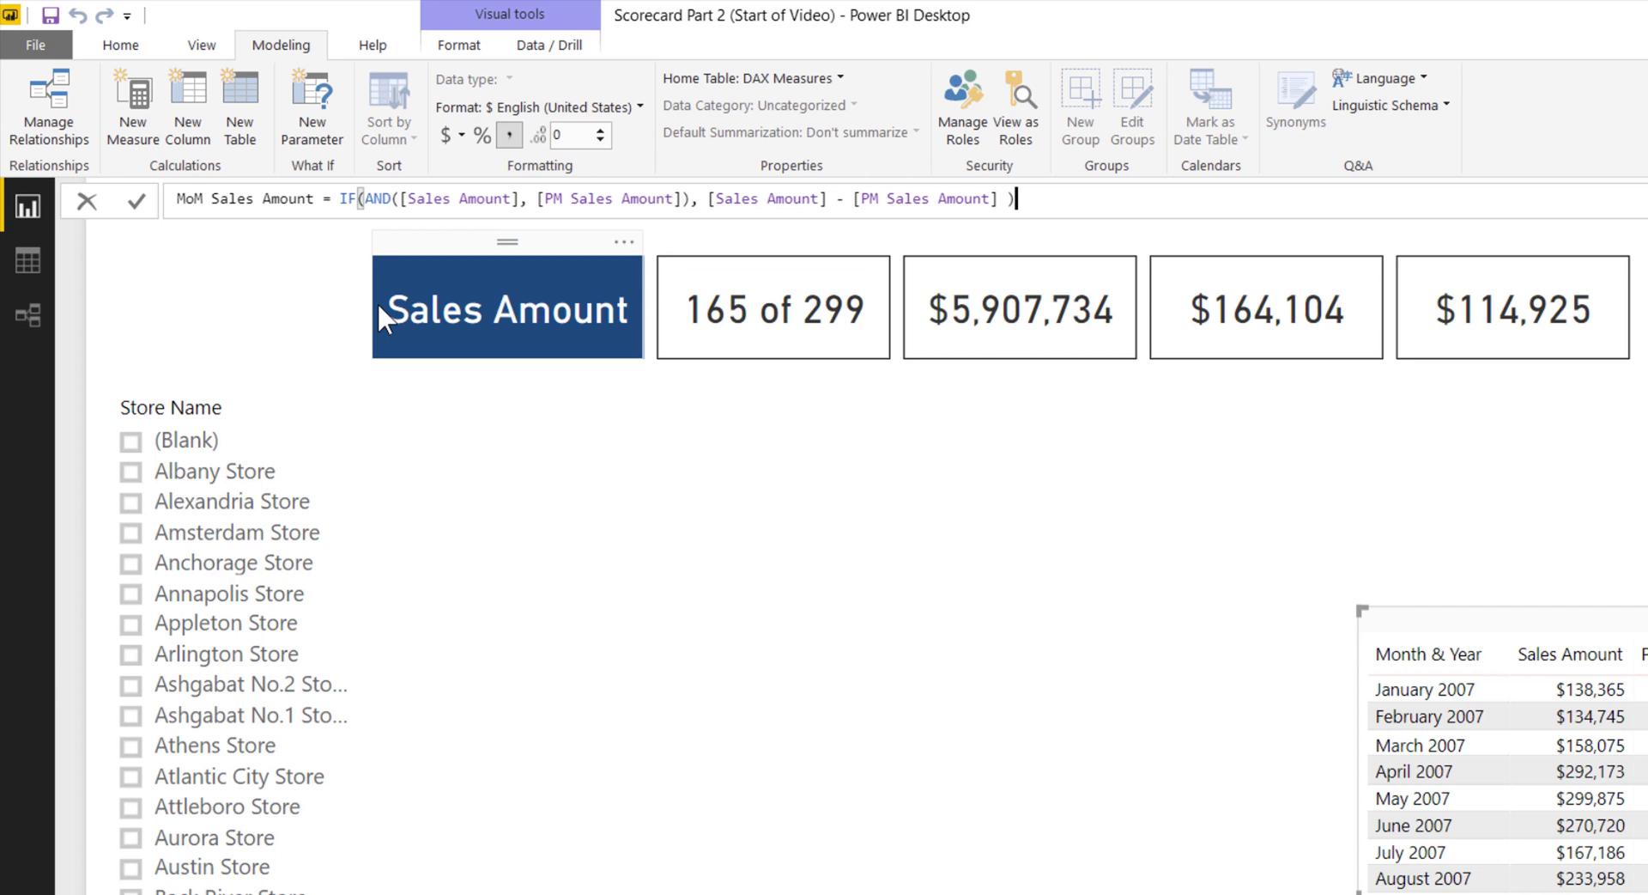
{"action": "key", "text": "Return"}
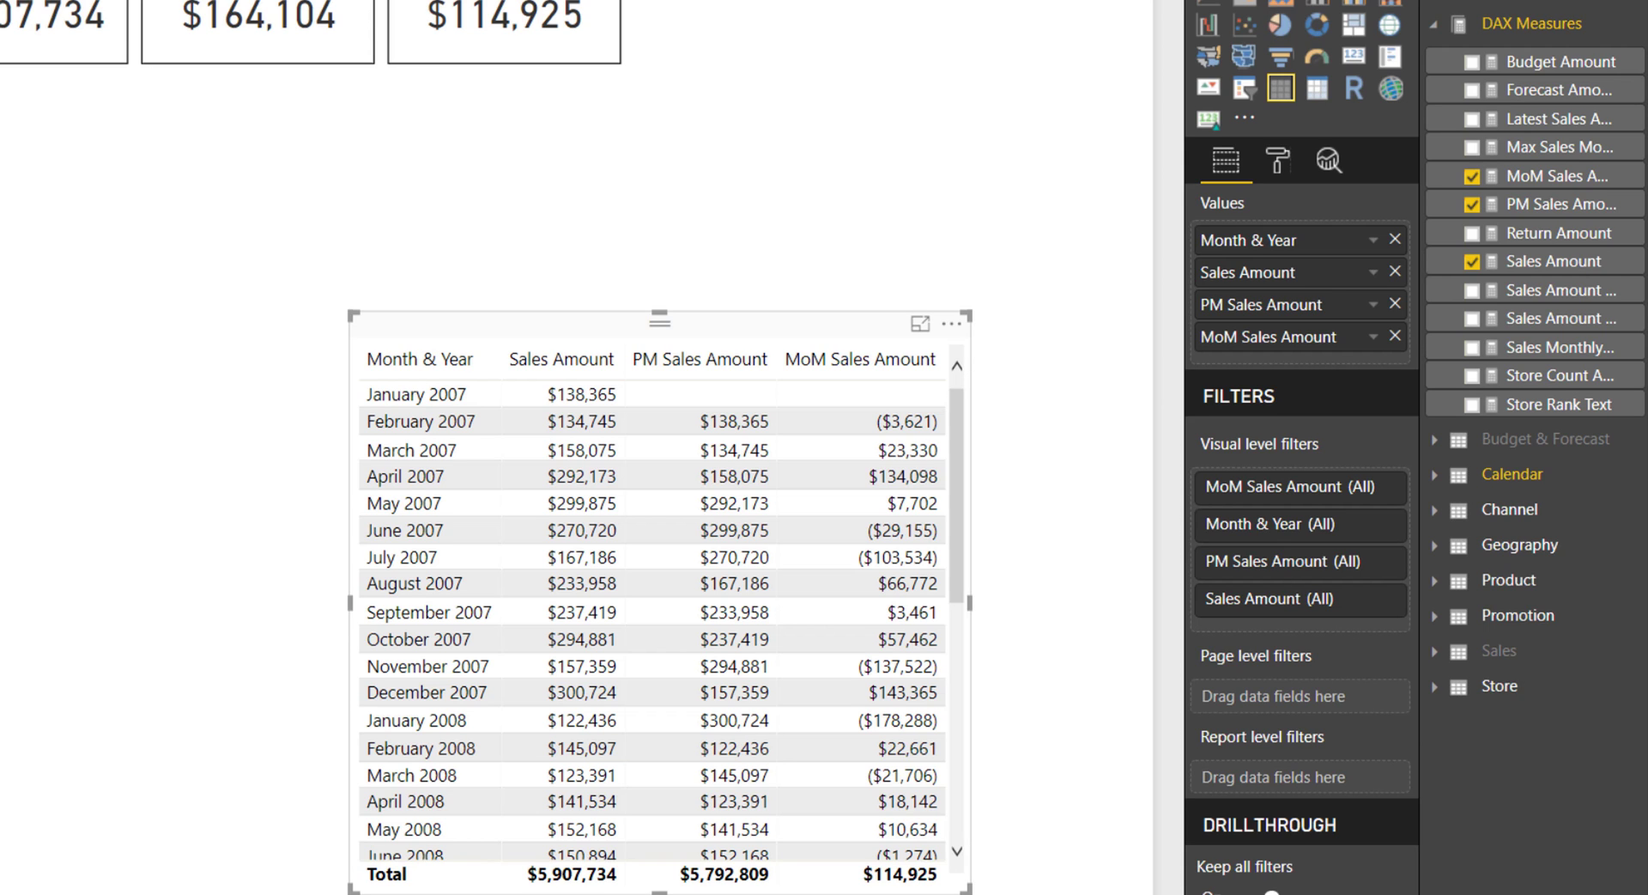
Paste the Sales 6M Trend DAX formula into a new DAX Measures measure and commit it
{"action": "right_click", "coordinate": [1495, 26]}
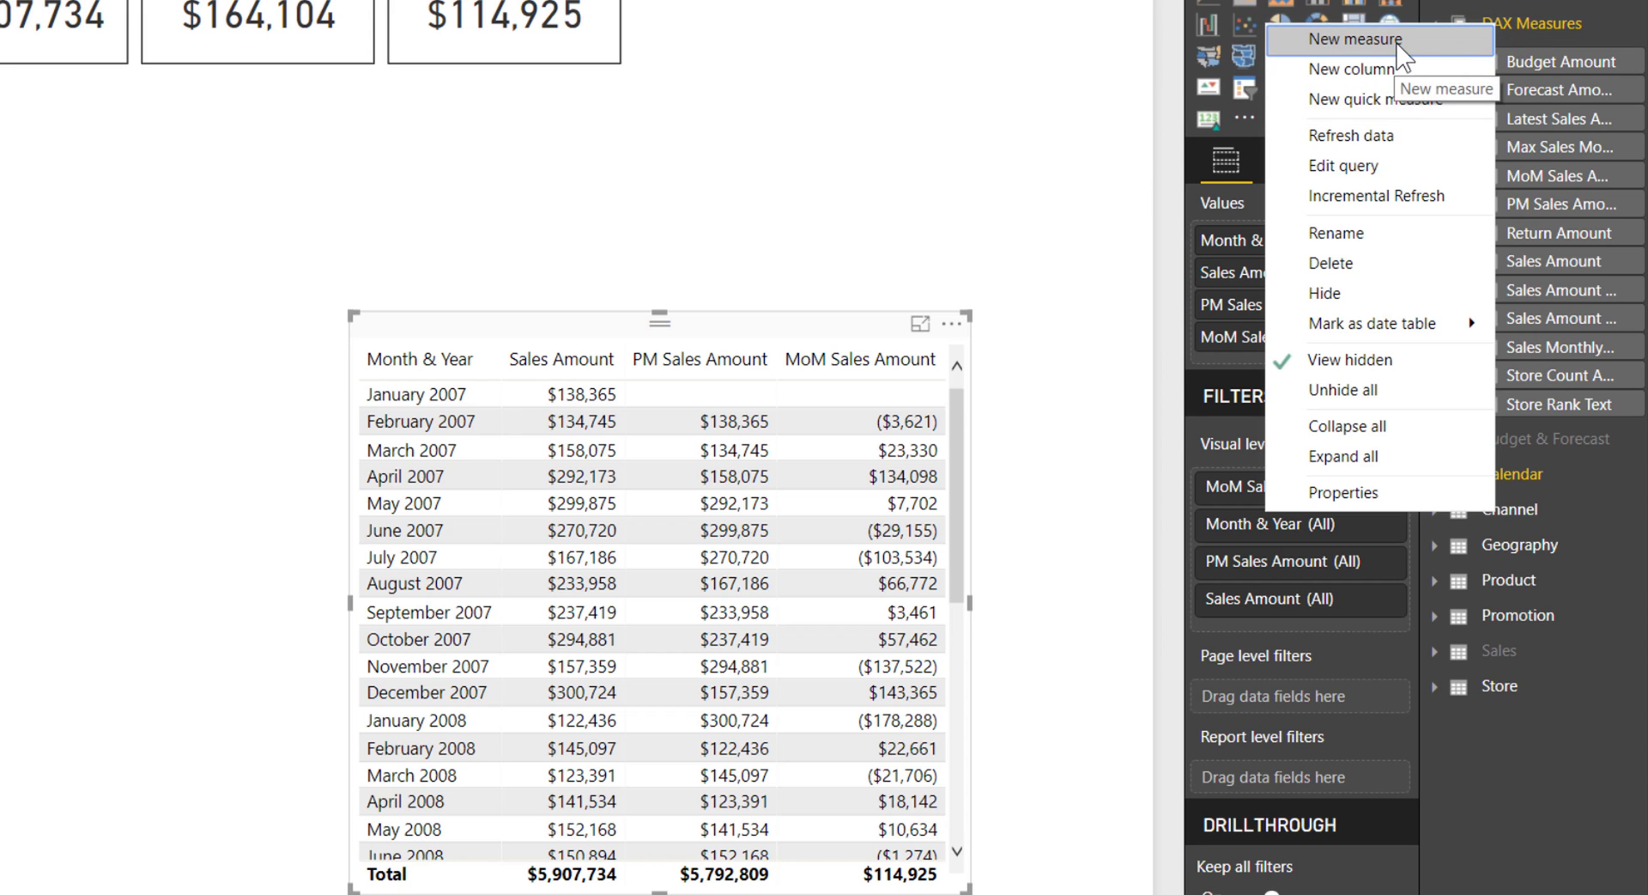
{"action": "left_click", "coordinate": [1396, 48]}
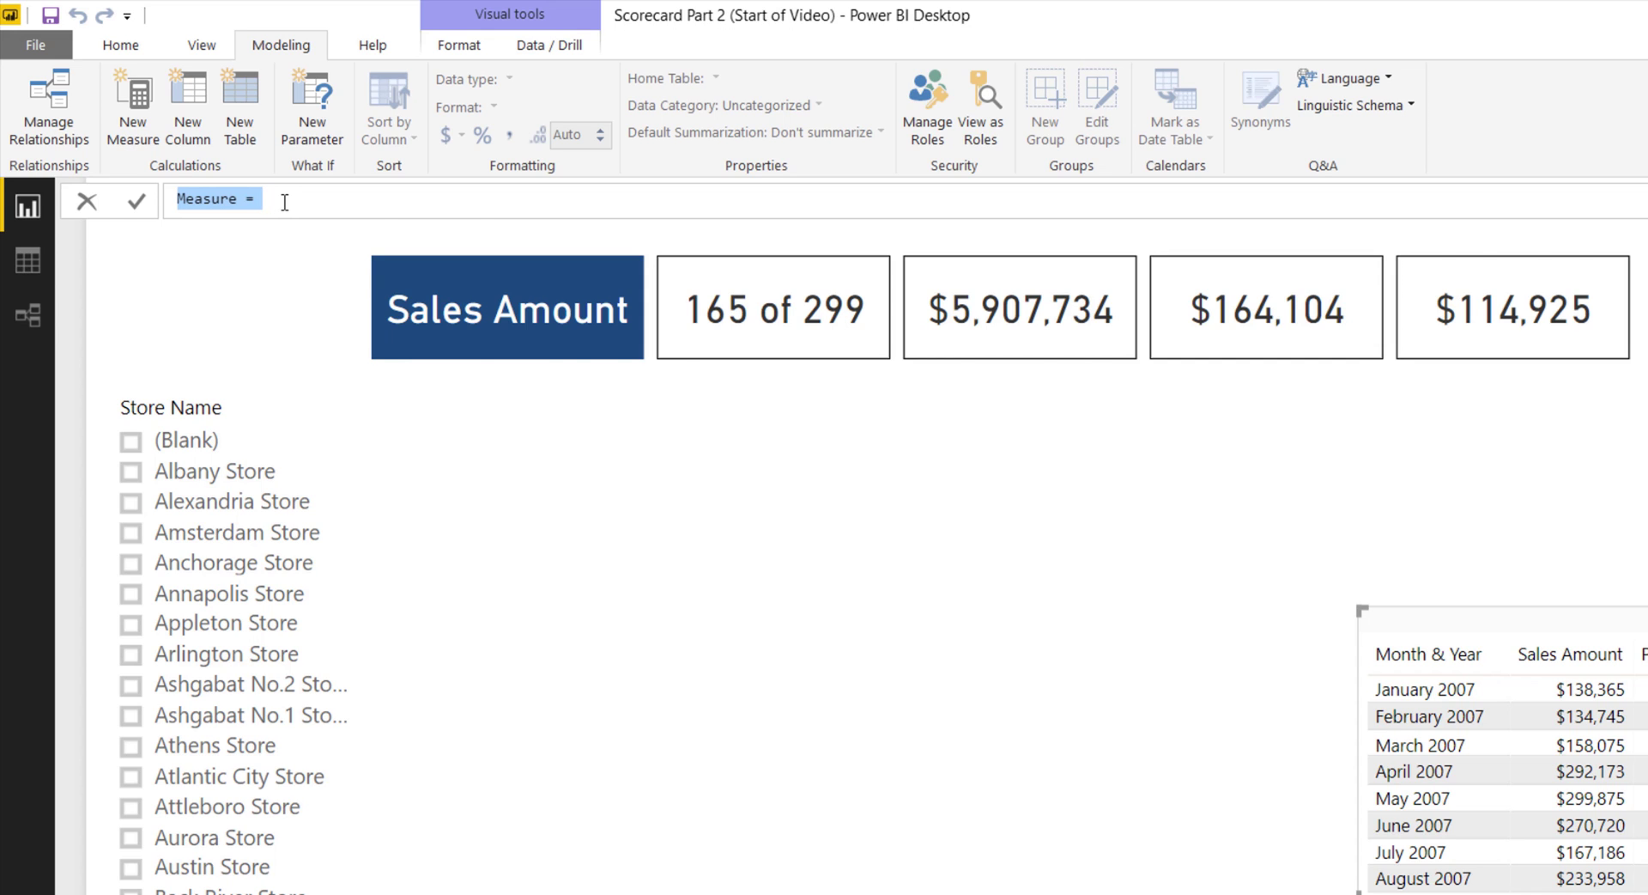
{"action": "type", "text": "VAR LastSaleDate = LASTDATE ( Sales[Date] ) RETURN  AVERAGEX (     DATESBETWEEN (         'Calendar'[Month & Year],         DATEADD ( STARTOFMONTH ( LastSaleDate ), -5, MONTH ),         ENDOFMONTH ( LastSaleDate )     ),     [MoM Sales Amount] )"}
{"action": "scroll", "coordinate": [1376, 367], "scroll_direction": "up", "scroll_amount": 1}
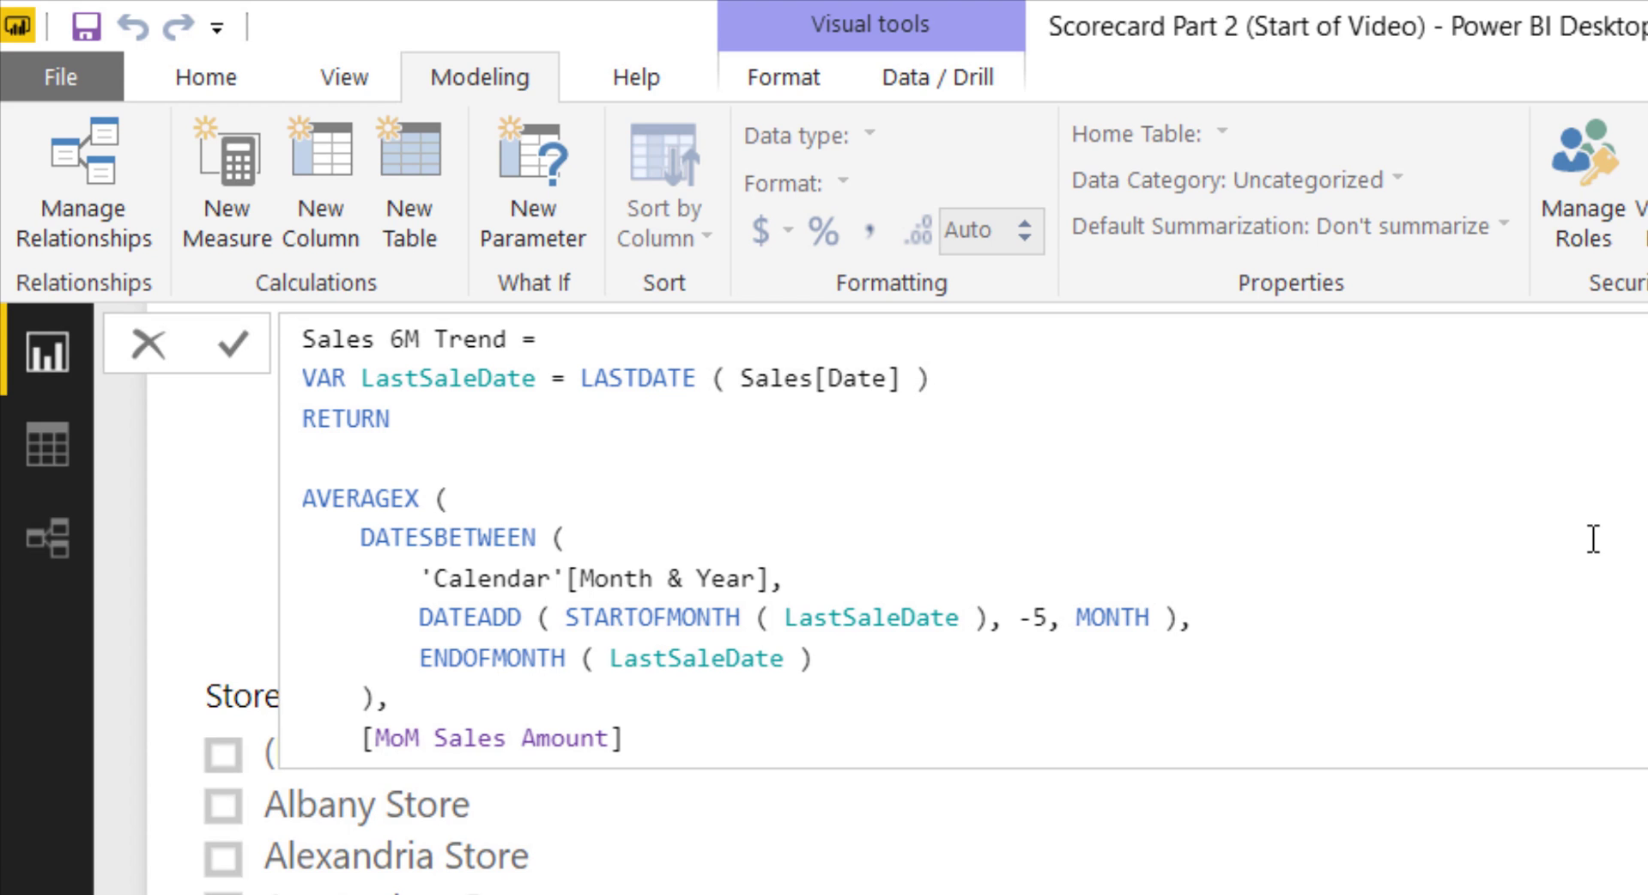
{"action": "scroll", "coordinate": [1569, 532], "scroll_direction": "down", "scroll_amount": 1}
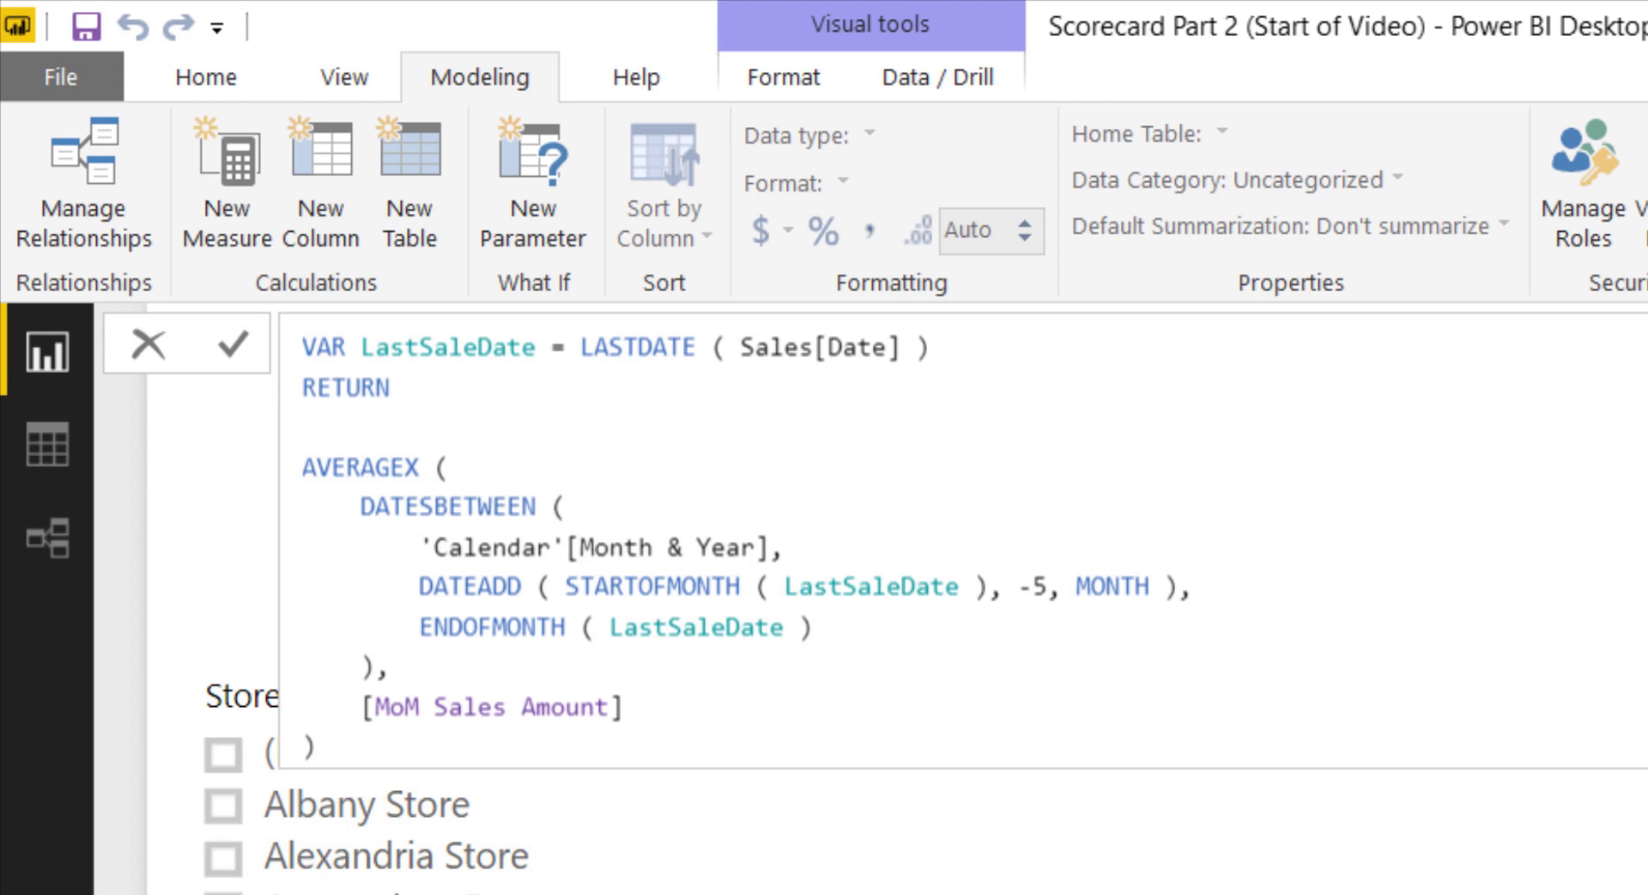
{"action": "key", "text": "Return"}
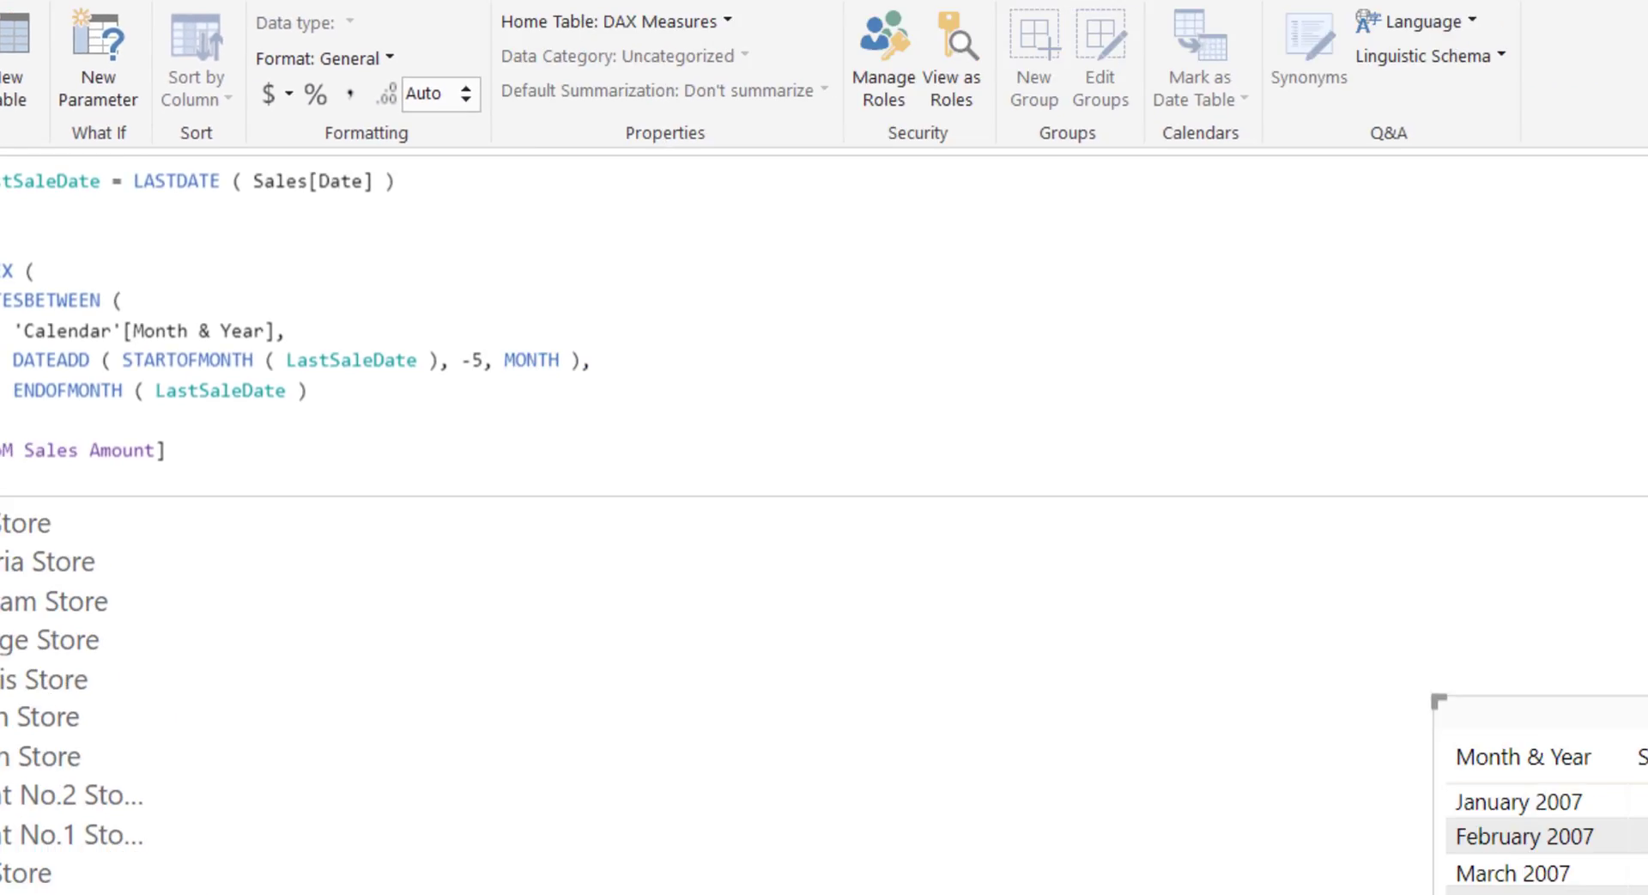
Place Sales 6M Trend left of the table and display it as a Card reading $6,228
{"action": "left_click_drag", "start_coordinate": [1571, 313], "coordinate": [122, 592]}
{"action": "left_click_drag", "start_coordinate": [160, 158], "coordinate": [284, 687]}
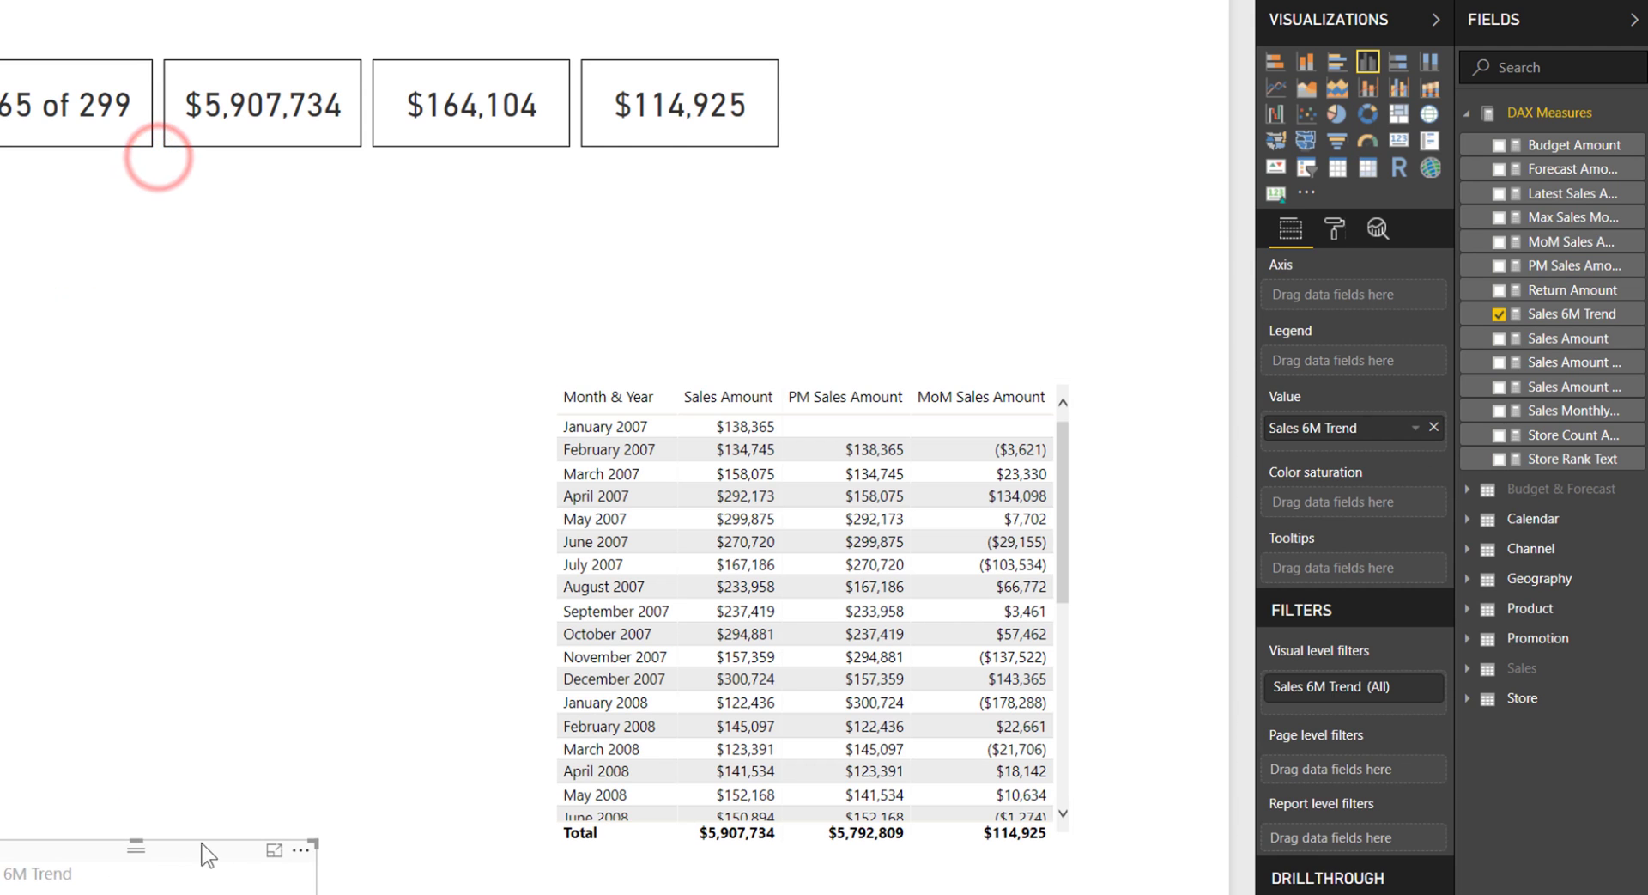
{"action": "left_click_drag", "start_coordinate": [189, 842], "coordinate": [406, 485]}
{"action": "left_click", "coordinate": [1399, 140]}
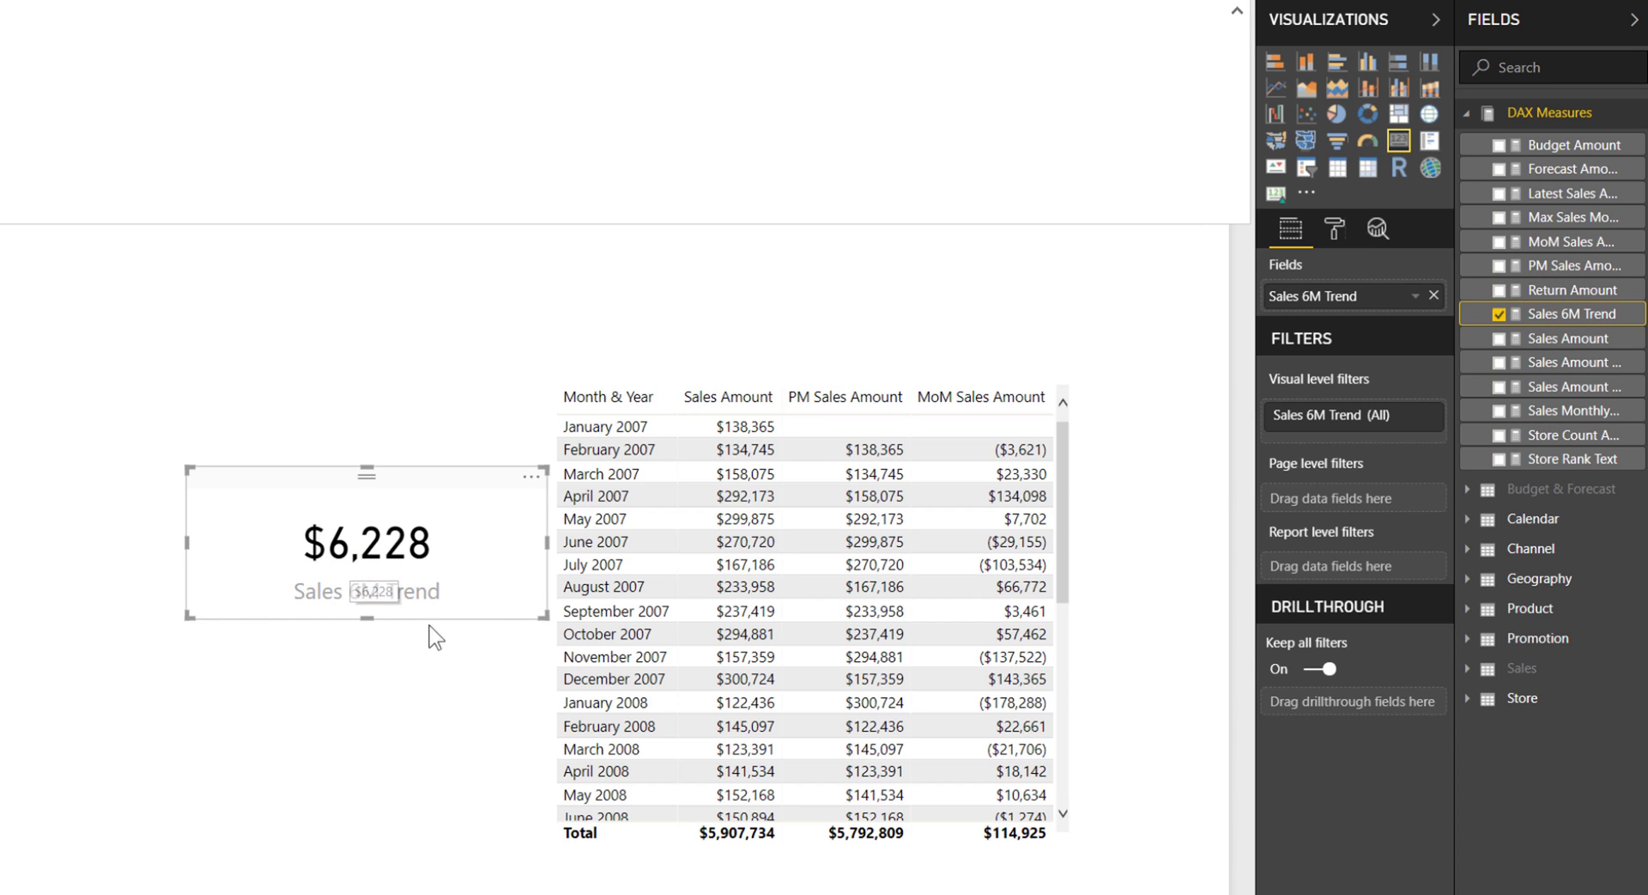
{"action": "scroll", "coordinate": [914, 455], "scroll_direction": "down", "scroll_amount": 6}
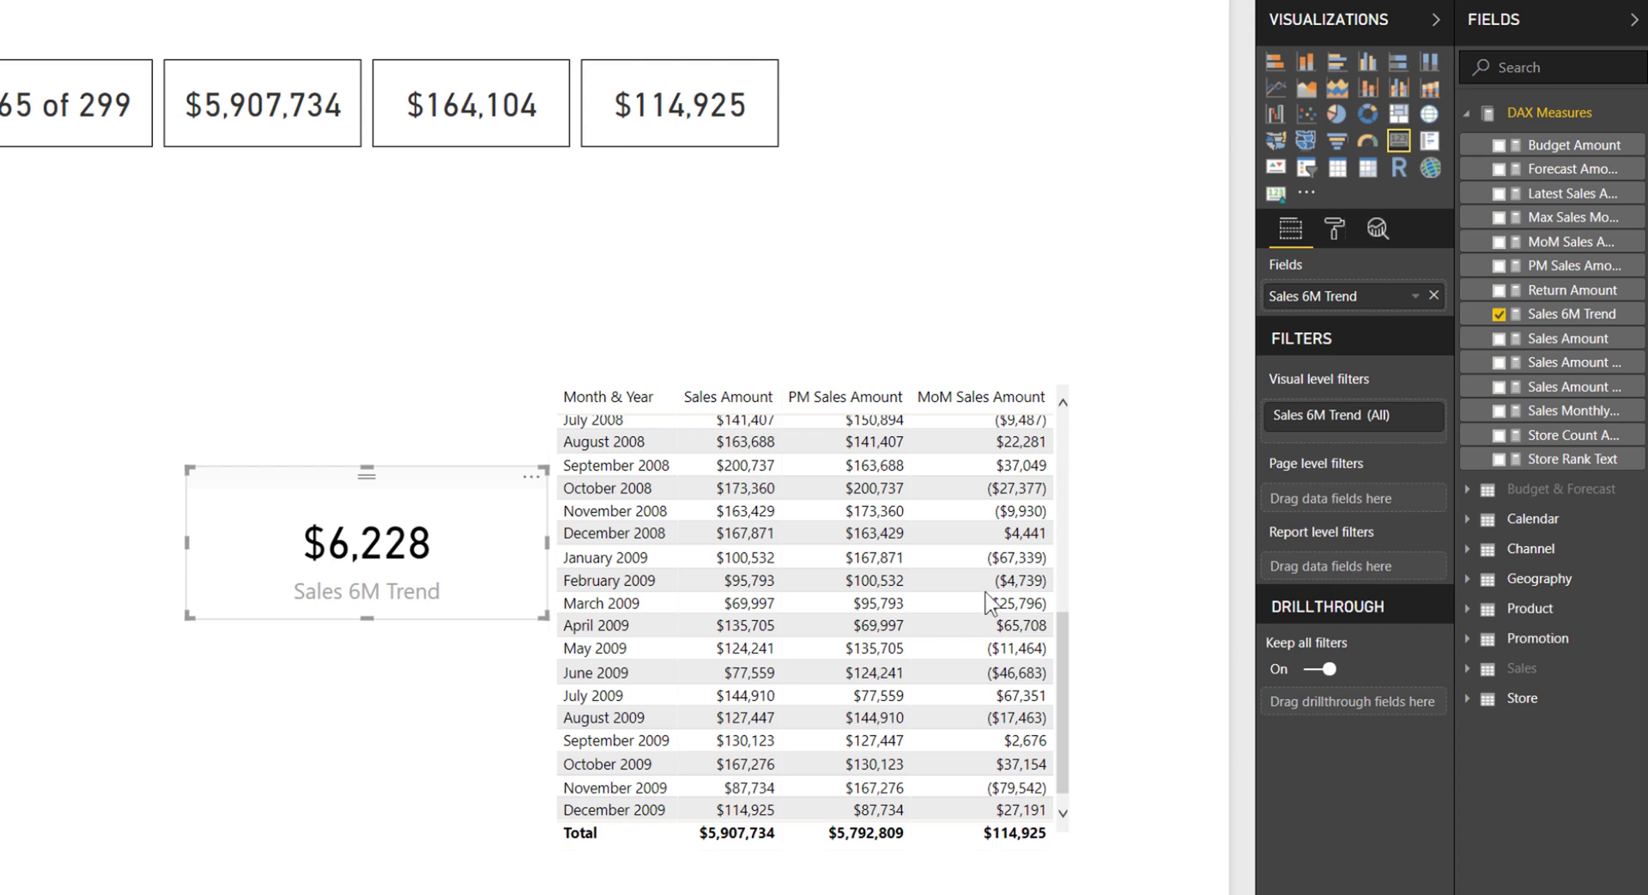
Paste the Sales Trend KPI formula returning UNICHAR(128200) or UNICHAR(128201) into a new measure
{"action": "right_click", "coordinate": [1516, 117]}
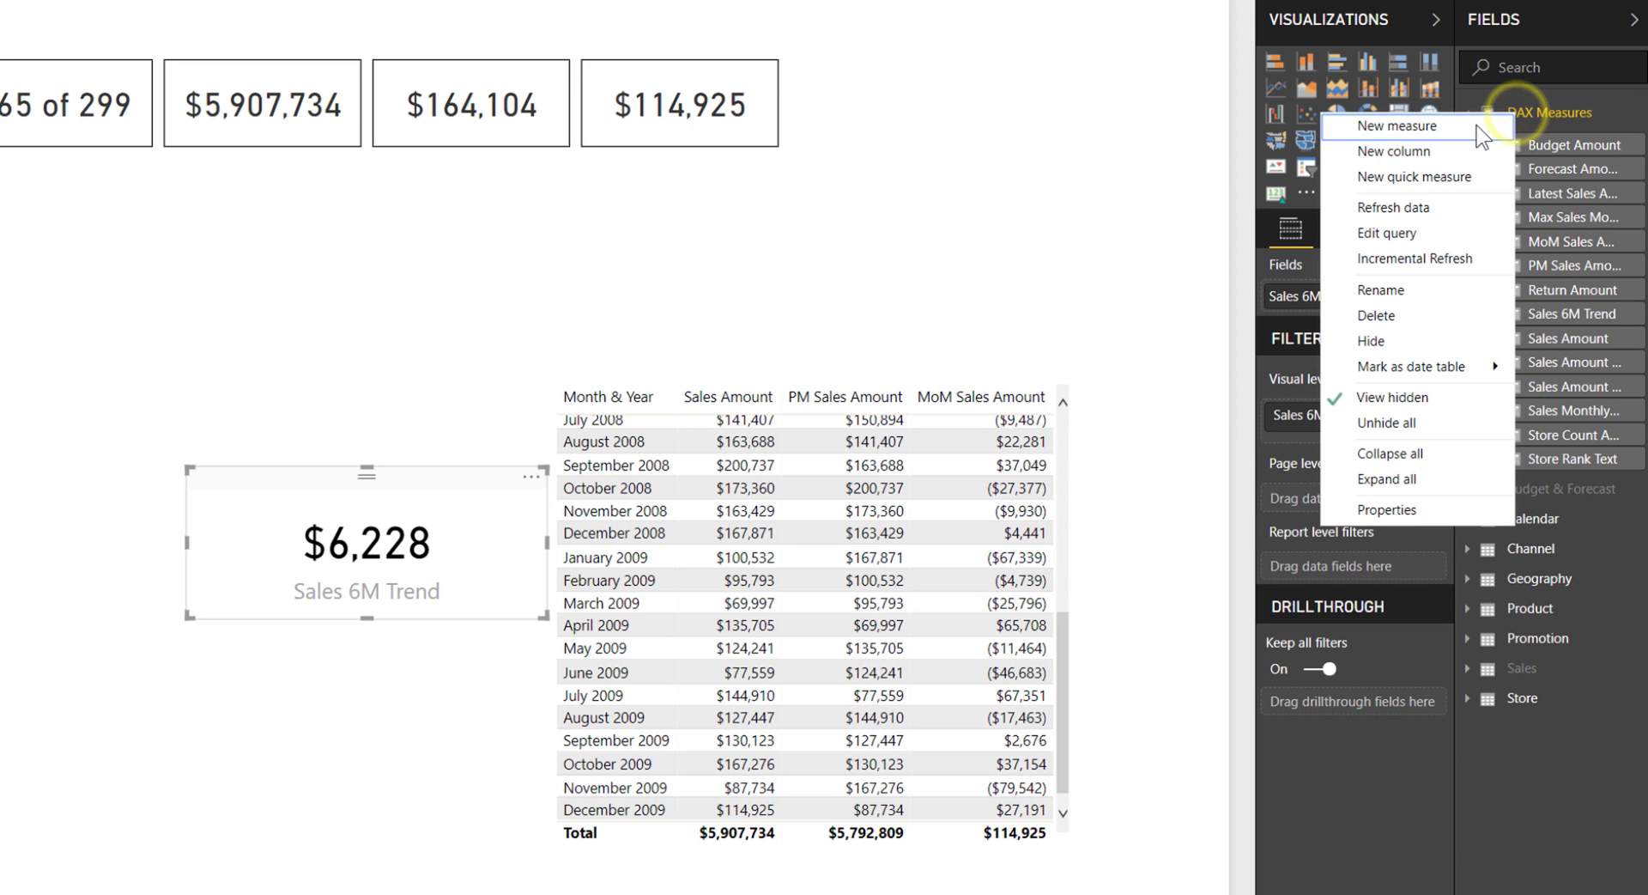
{"action": "key", "text": "Escape"}
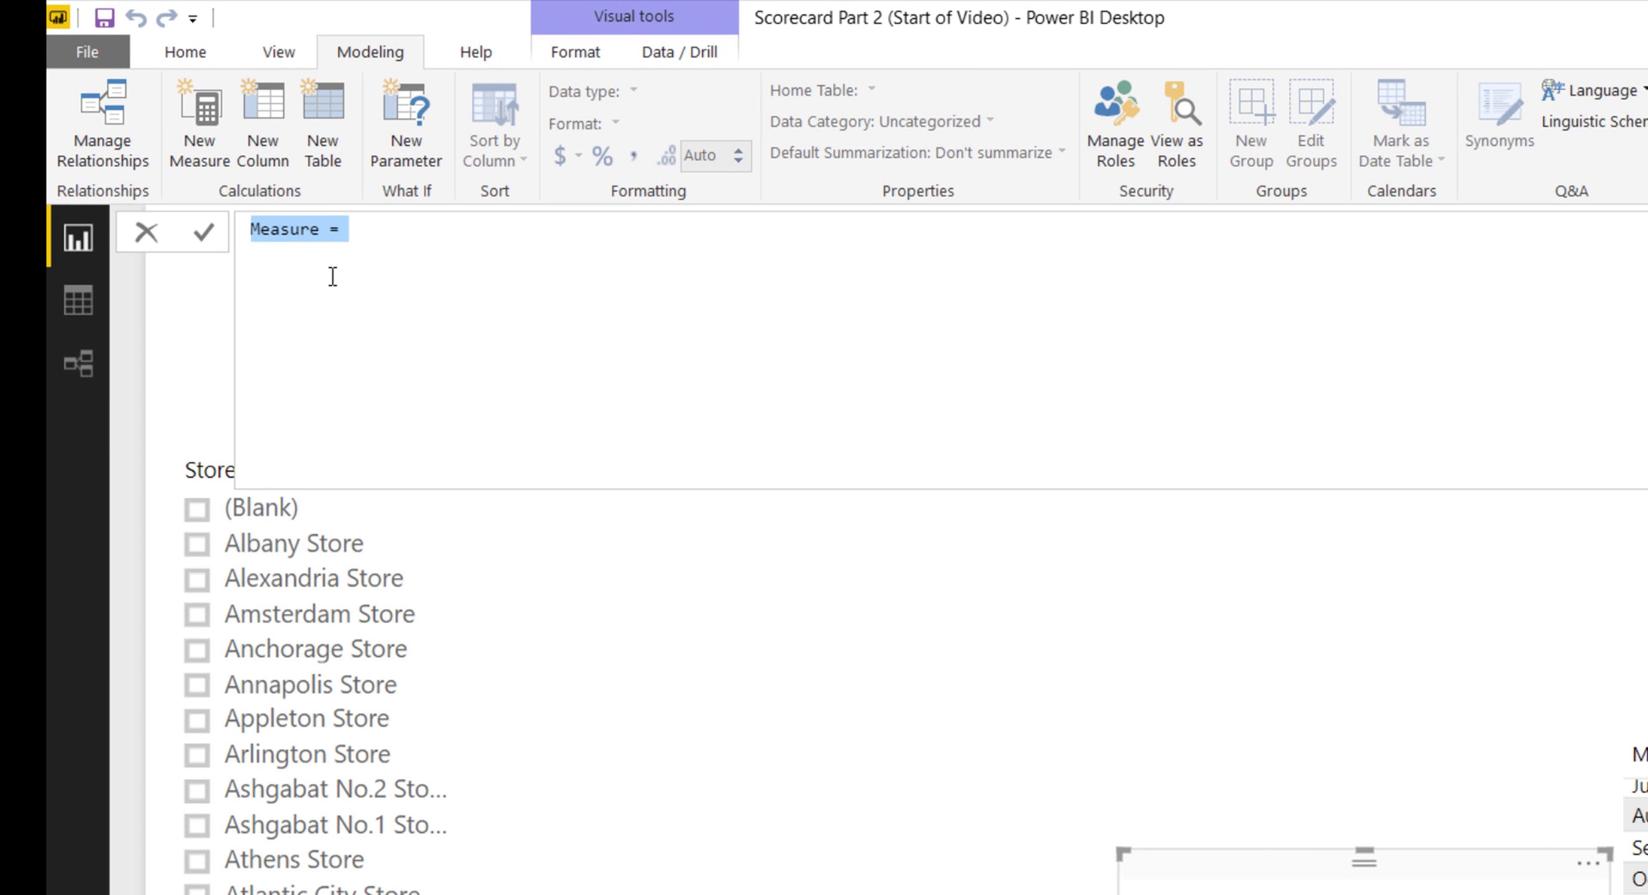
{"action": "type", "text": "Sales Trend KPI = VAR ChartIncrease = UNICHAR(128200) VAR ChartDecrease = UNICHAR(128201) VAR SixMonthTrend = [Sales 6M Trend] RETURN  SWITCH(TRUE(), SixMonthTrend >= 0, ChartIncrease, SixMonthTrend <= 0, ChartDecrease )"}
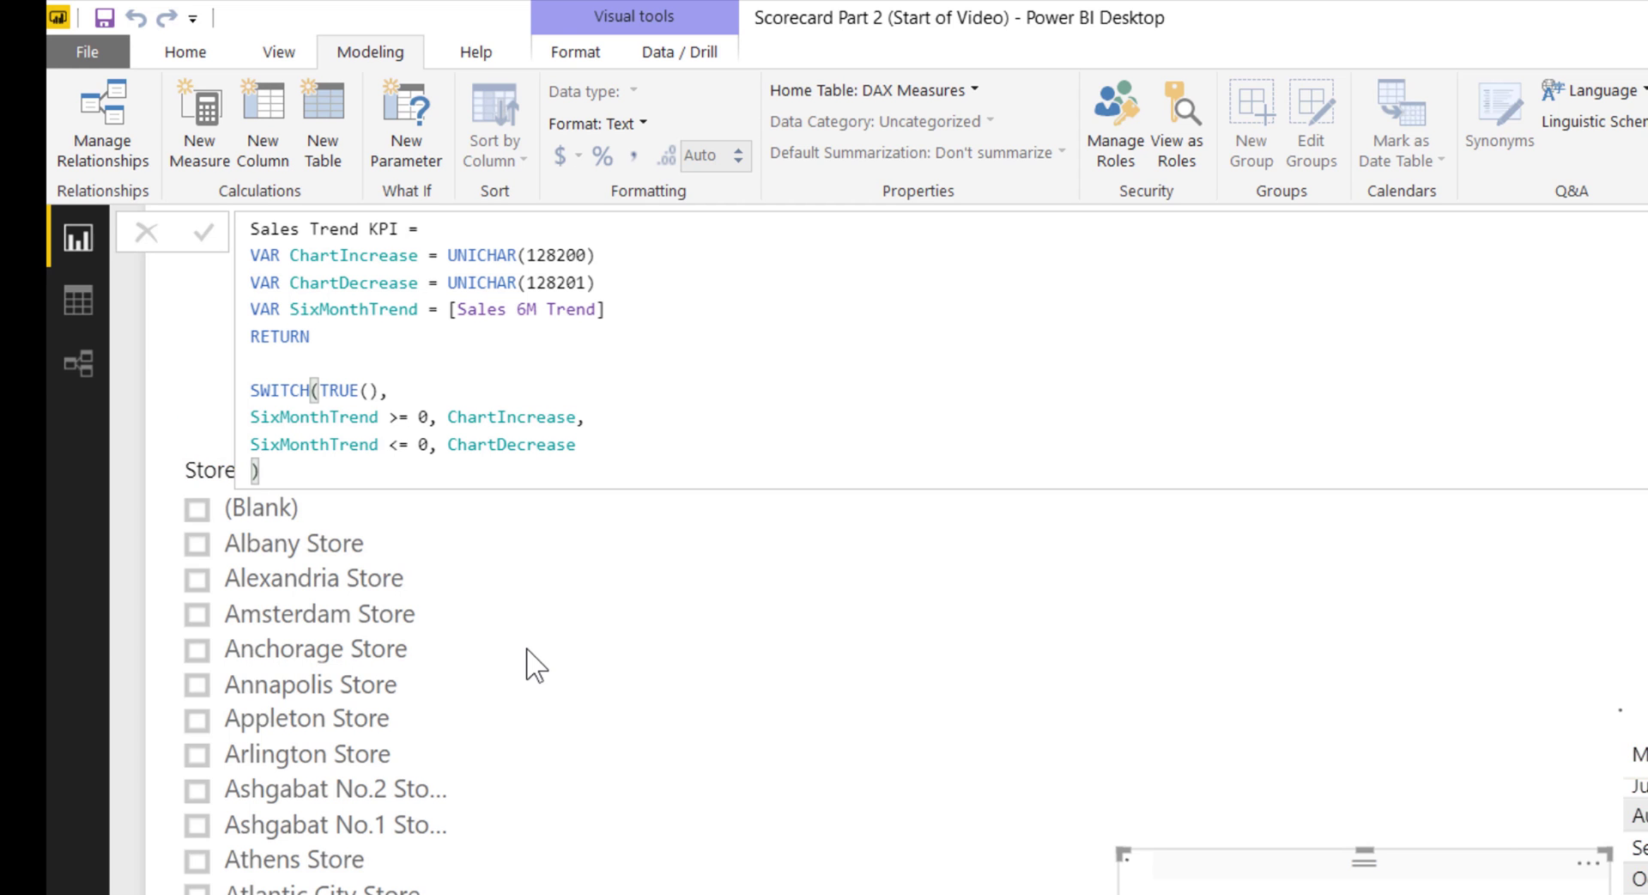
Duplicate the $114,925 card to its right, convert it to Card with States, and narrow it
{"action": "left_click", "coordinate": [1172, 539]}
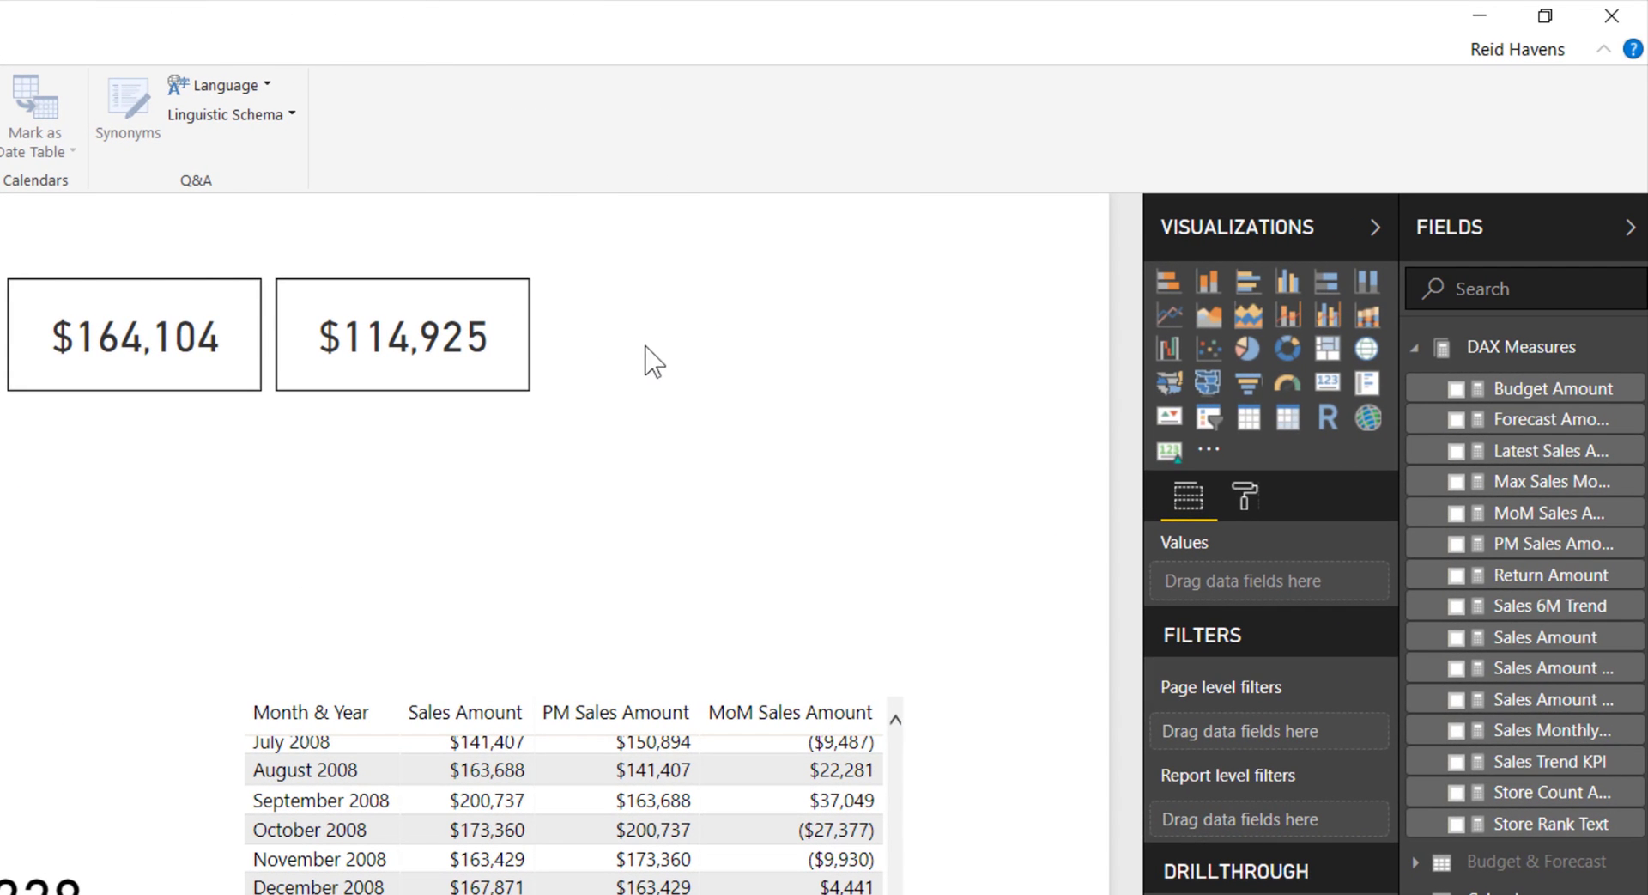
{"action": "left_click", "coordinate": [1647, 327]}
{"action": "left_click", "coordinate": [430, 285]}
{"action": "key", "text": "ctrl+c"}
{"action": "key", "text": "ctrl+v"}
{"action": "left_click_drag", "start_coordinate": [418, 295], "coordinate": [669, 277]}
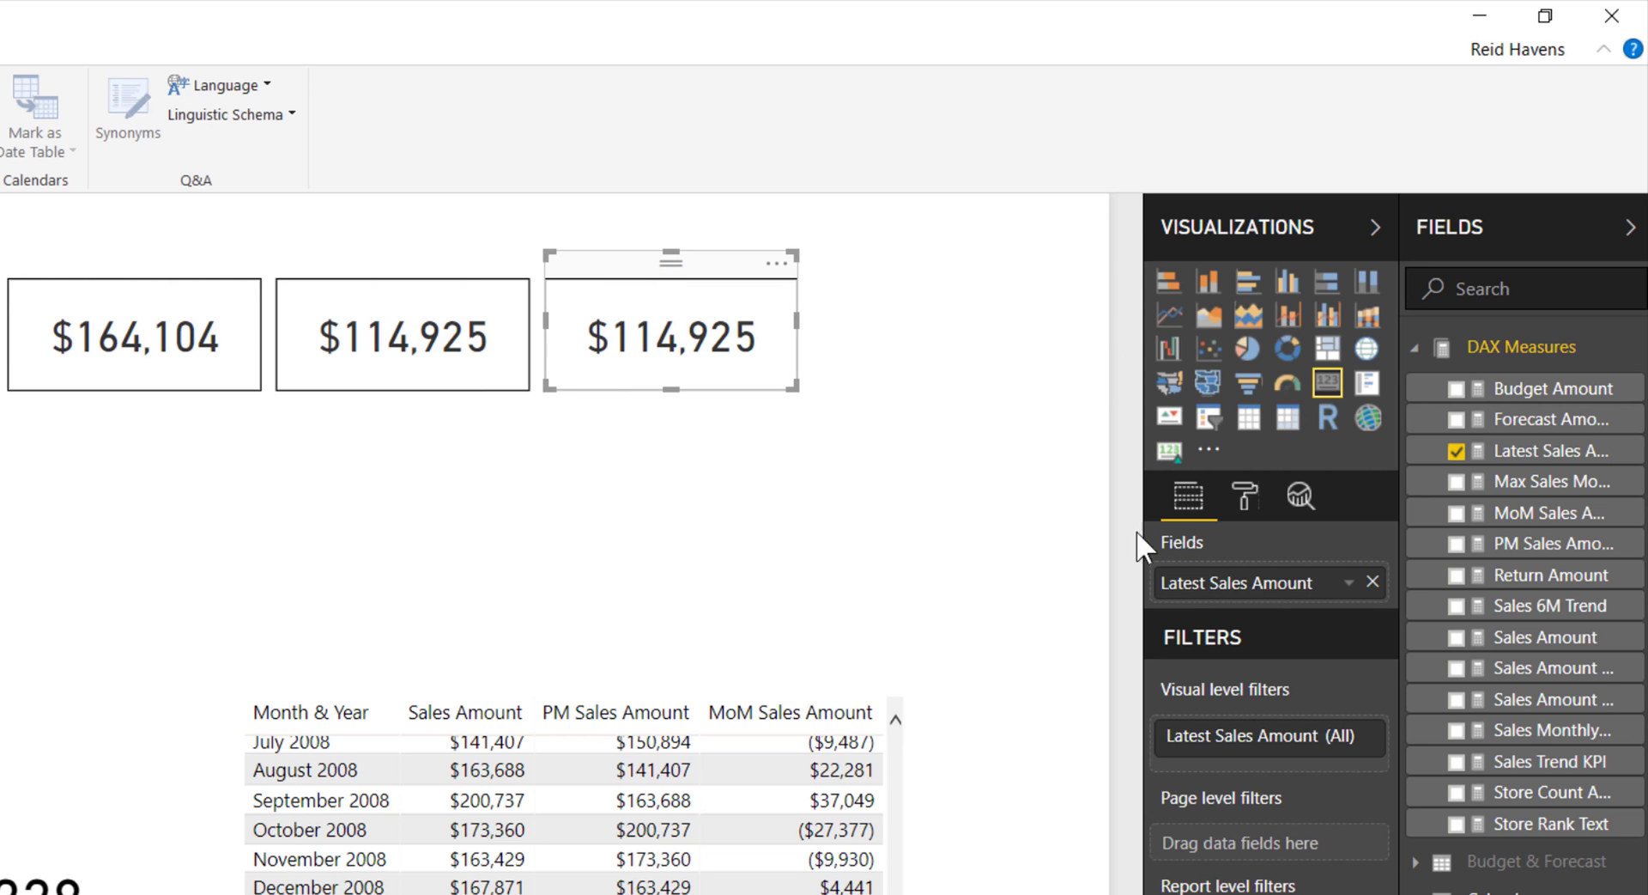
{"action": "left_click", "coordinate": [1166, 452]}
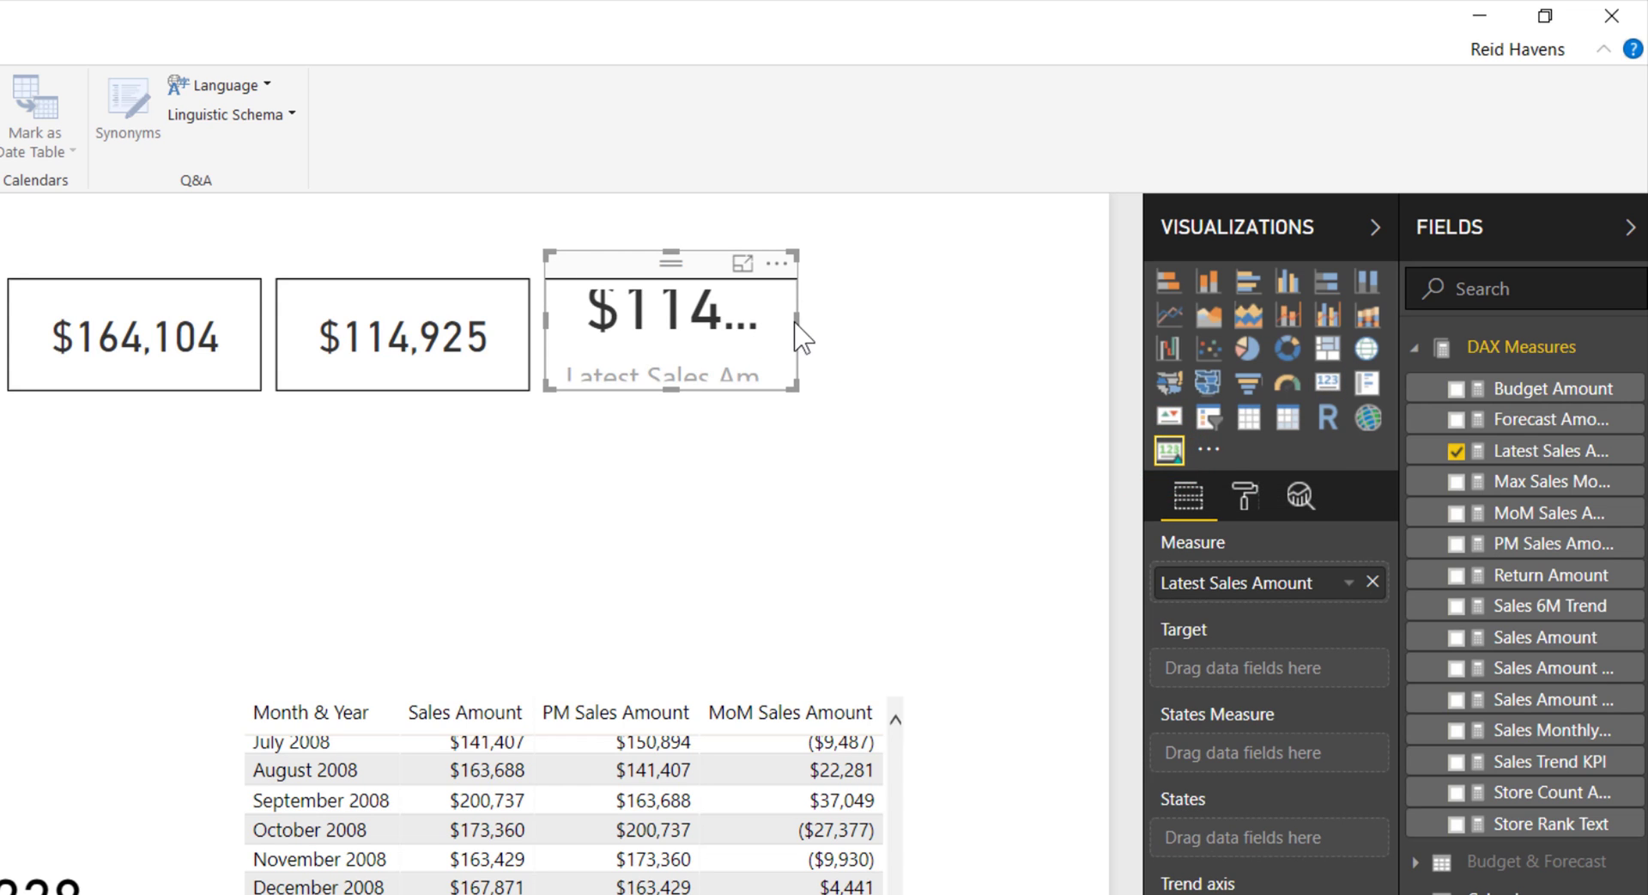
{"action": "left_click_drag", "start_coordinate": [796, 323], "coordinate": [699, 322]}
{"action": "left_click", "coordinate": [600, 261]}
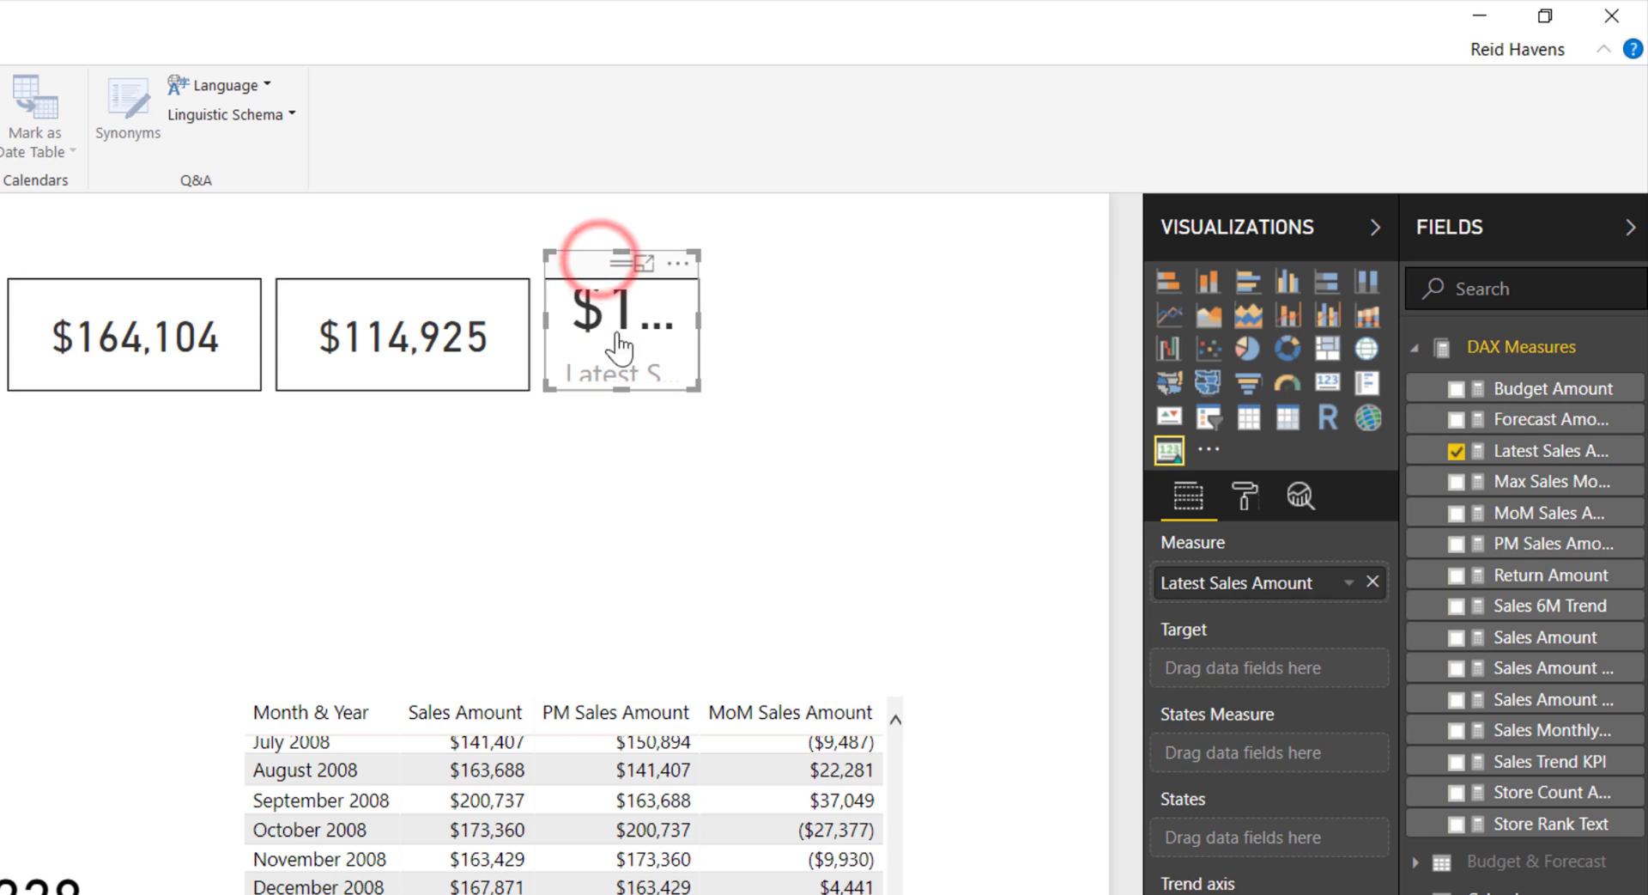
Show Sales Trend KPI in the card with Category off and text size 25, adjusting its width
{"action": "mouse_move", "coordinate": [1530, 761]}
{"action": "left_mouse_down"}
{"action": "mouse_move", "coordinate": [1459, 752]}
{"action": "mouse_move", "coordinate": [1285, 633]}
{"action": "mouse_move", "coordinate": [1254, 580]}
{"action": "mouse_move", "coordinate": [1278, 591]}
{"action": "left_mouse_up"}
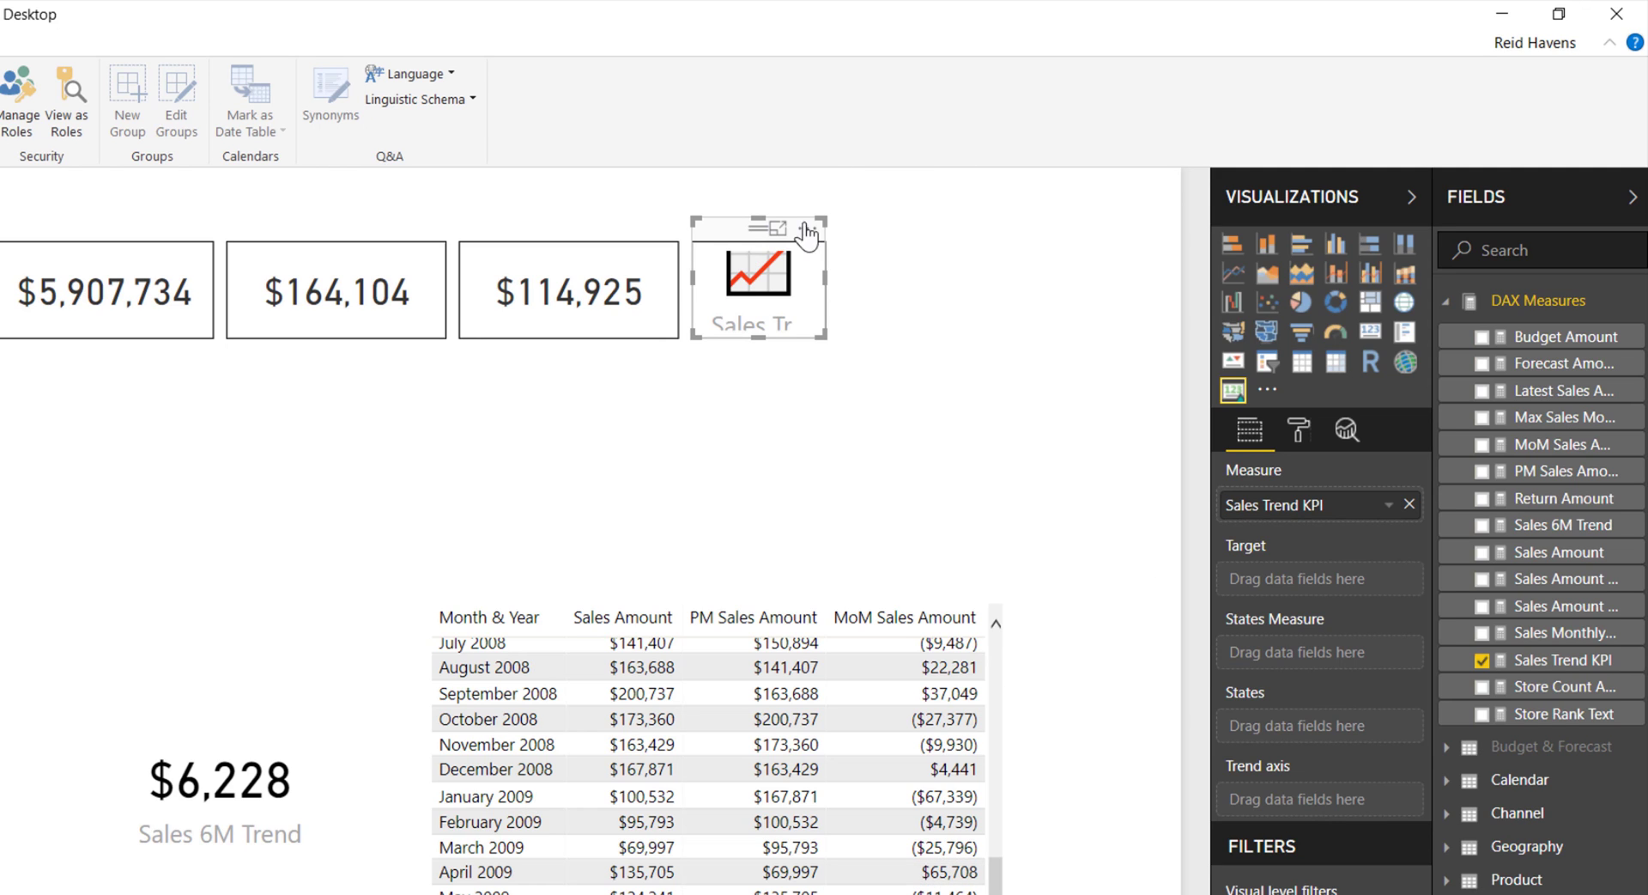
{"action": "left_click", "coordinate": [1286, 435]}
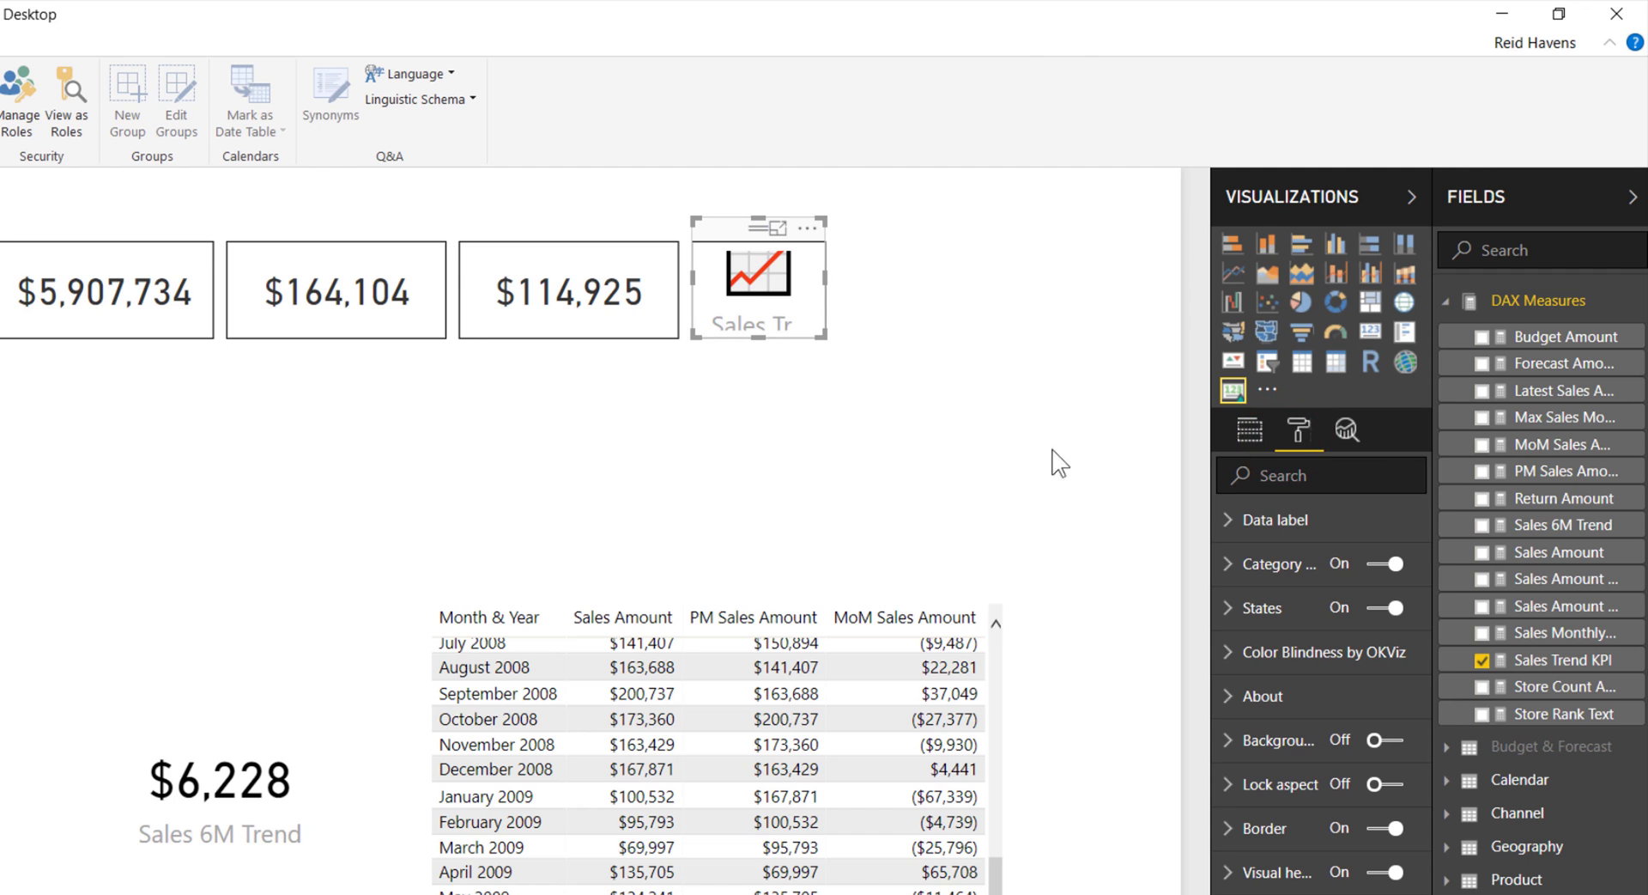
{"action": "left_click", "coordinate": [1383, 565]}
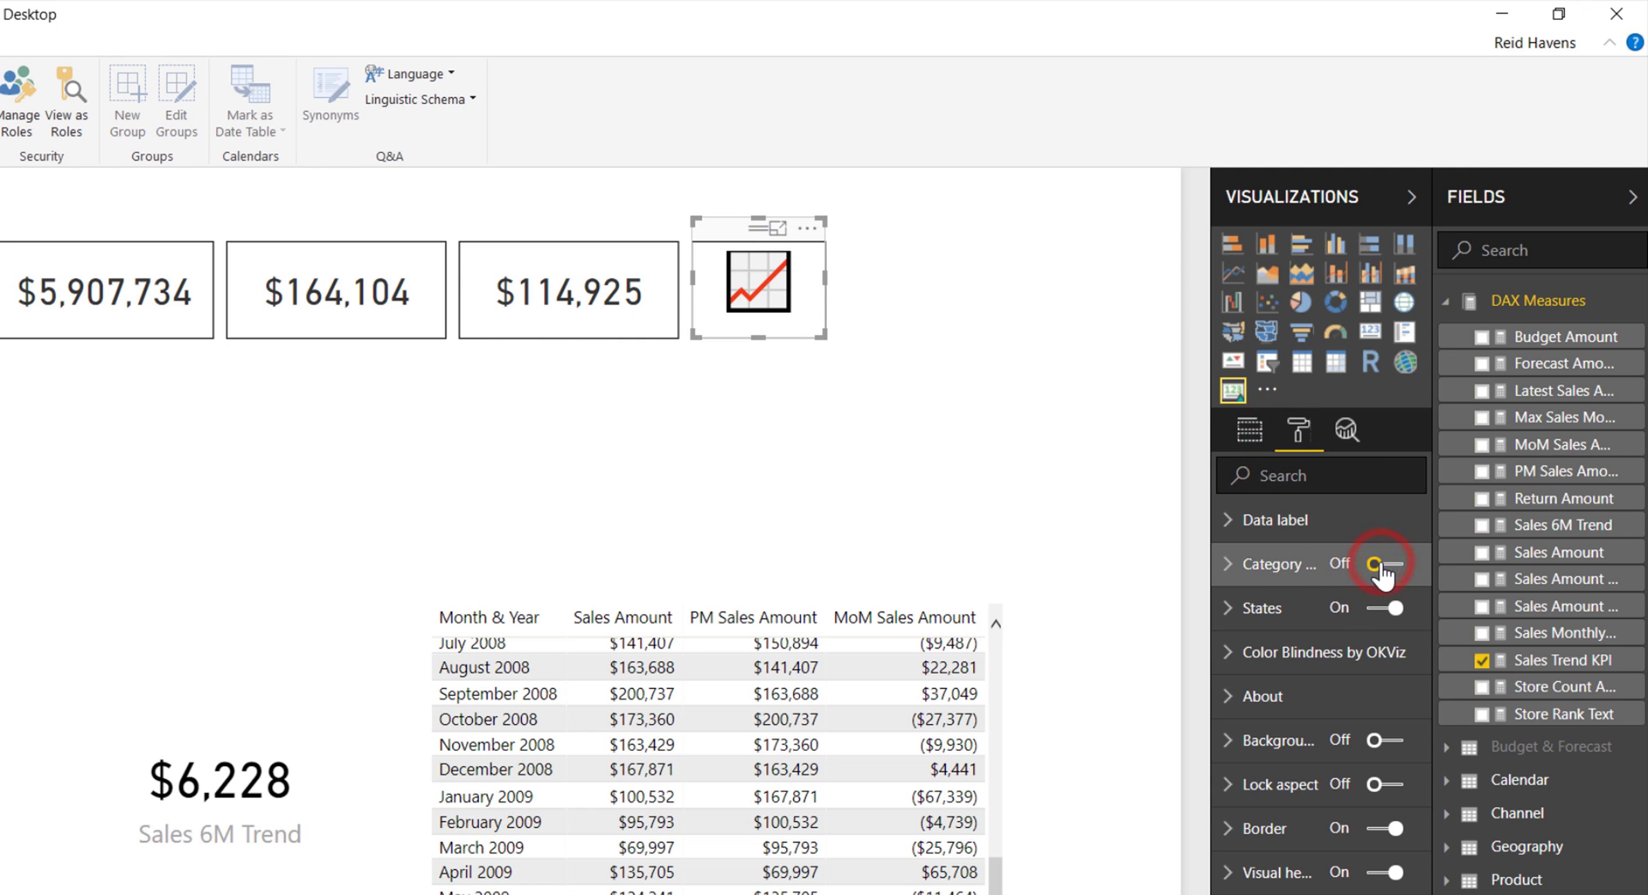
{"action": "left_click", "coordinate": [1274, 522]}
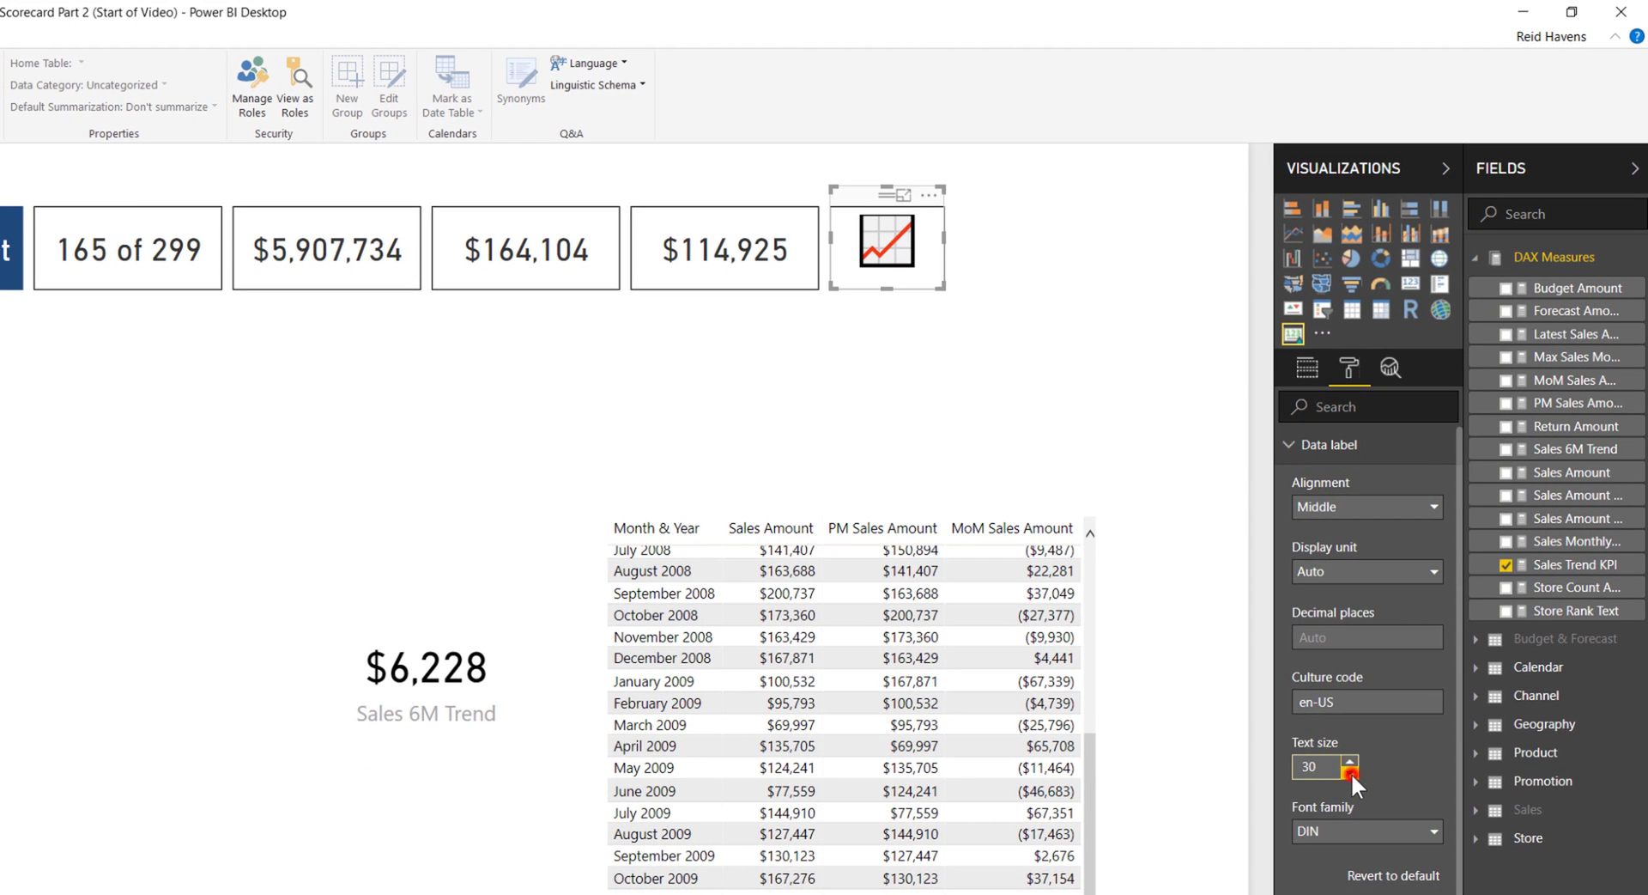
{"action": "left_click", "coordinate": [1351, 772]}
{"action": "left_click", "coordinate": [1351, 772]}
{"action": "left_click", "coordinate": [1352, 771]}
{"action": "left_click", "coordinate": [1352, 771]}
{"action": "left_click", "coordinate": [1352, 772]}
{"action": "left_click", "coordinate": [1351, 772]}
{"action": "left_click", "coordinate": [1352, 772]}
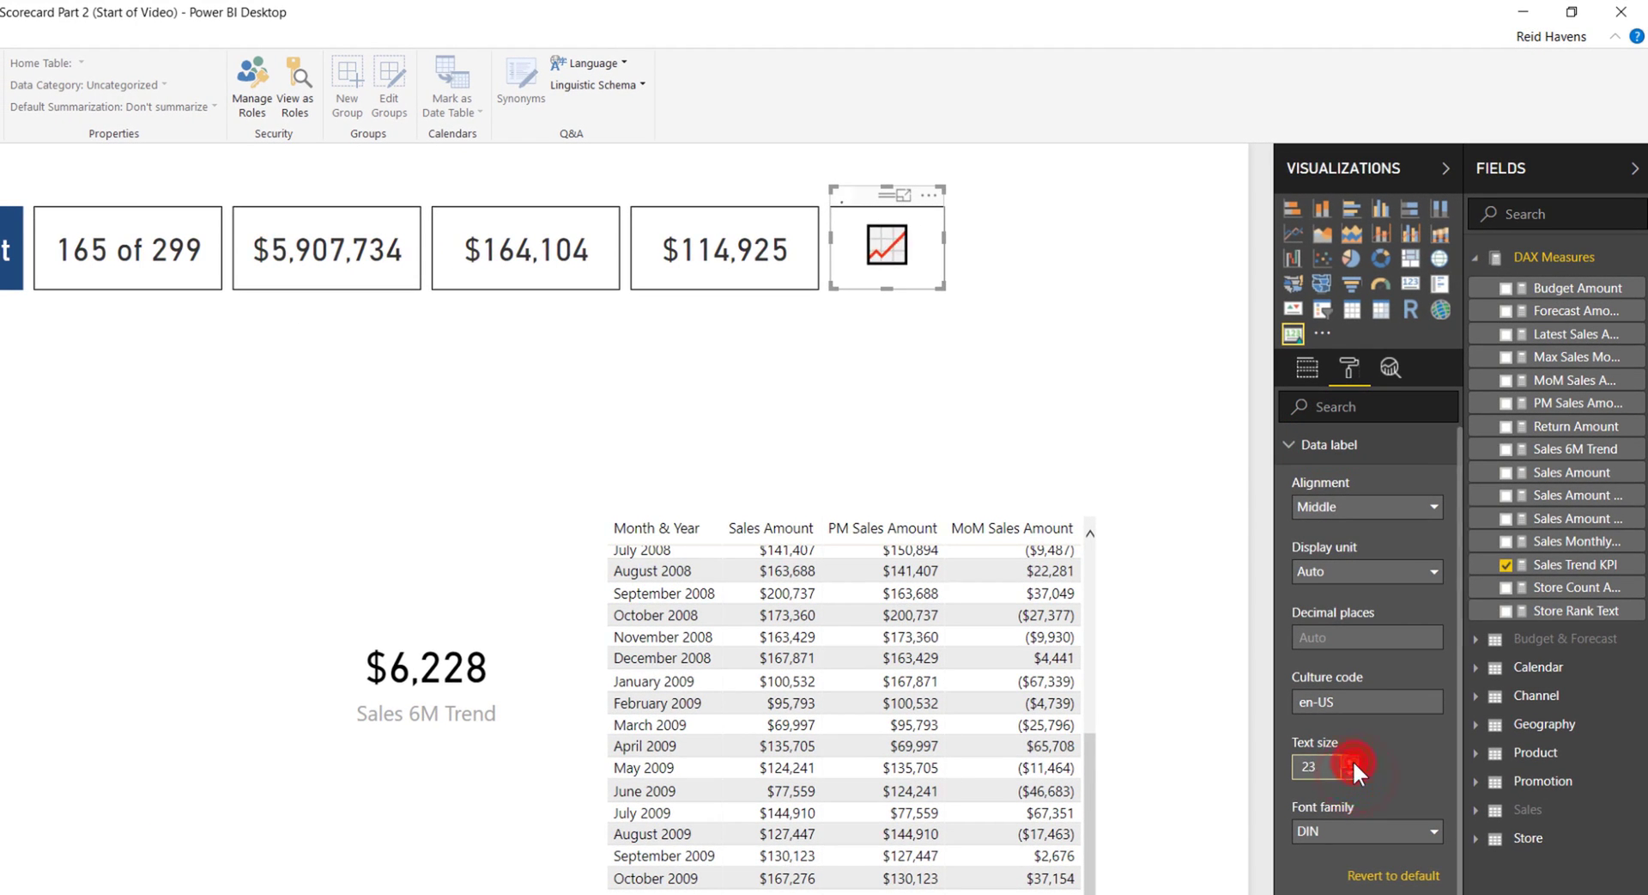
{"action": "left_click", "coordinate": [1352, 760]}
{"action": "left_click", "coordinate": [1352, 759]}
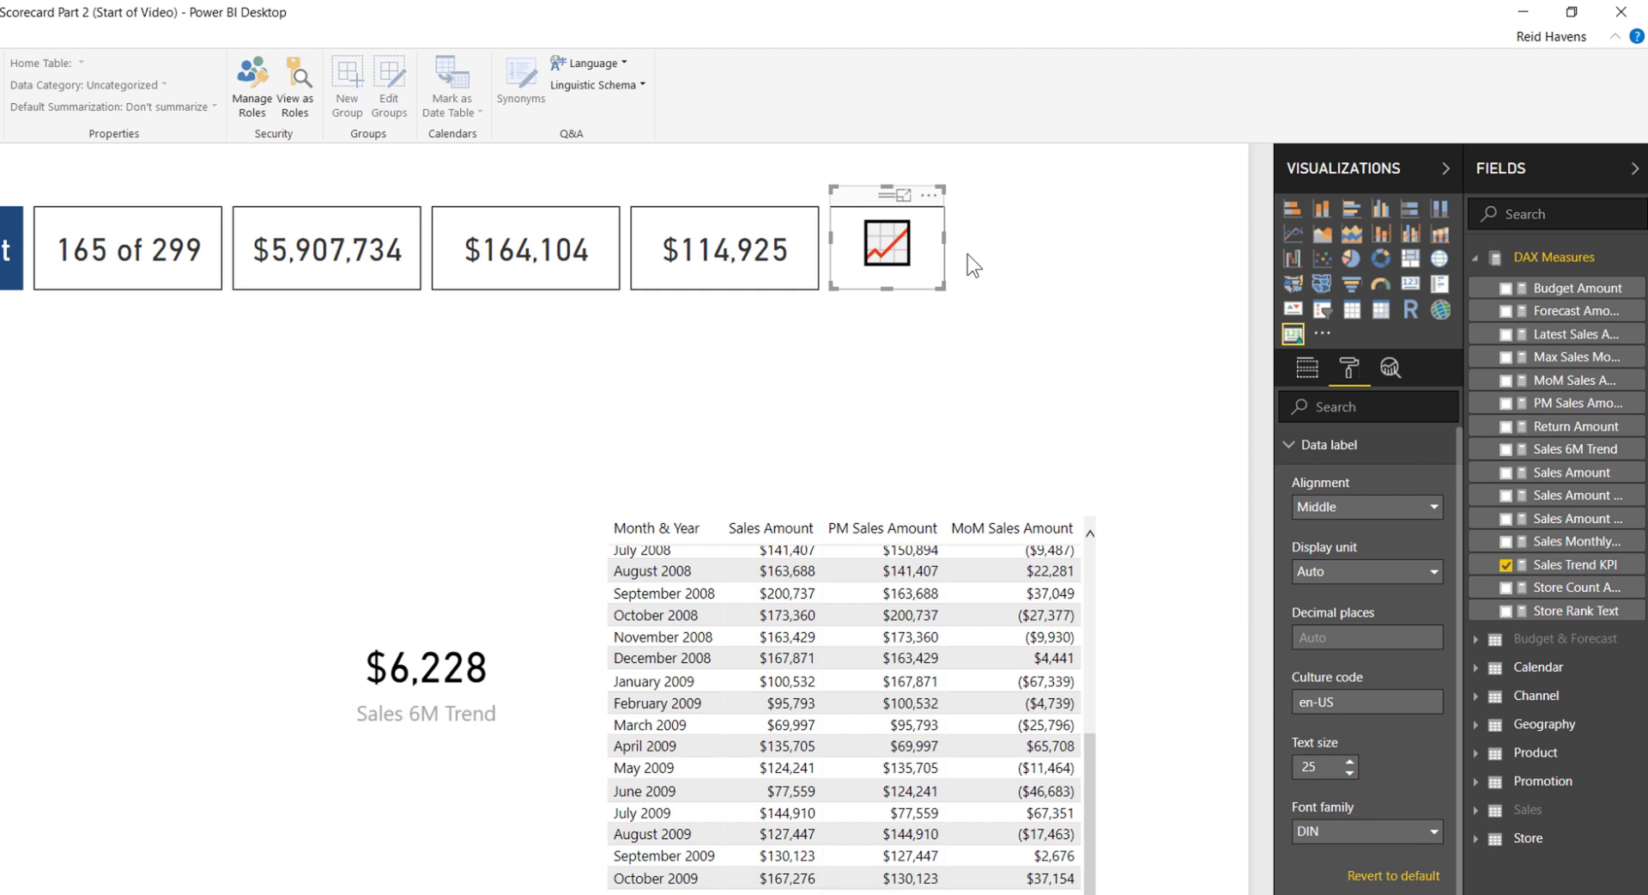
{"action": "left_click_drag", "start_coordinate": [945, 238], "coordinate": [924, 236]}
{"action": "left_click", "coordinate": [1042, 255]}
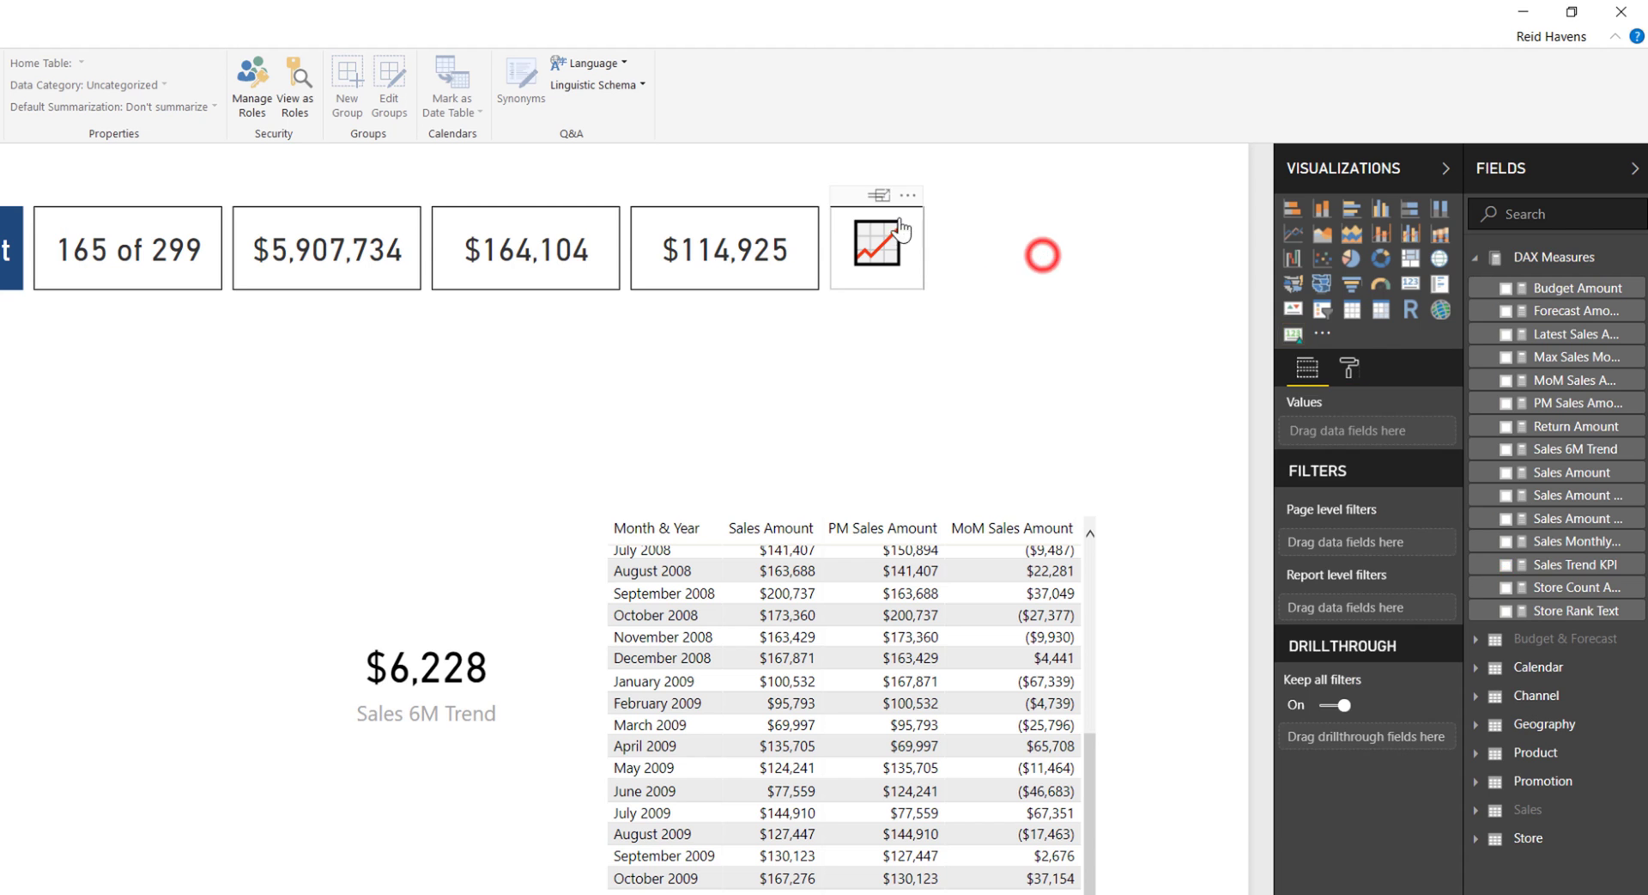
Filter the slicer through Bangor, Bacliff, Ashgabat No.1, and finally Appleton Store
{"action": "left_click", "coordinate": [864, 199]}
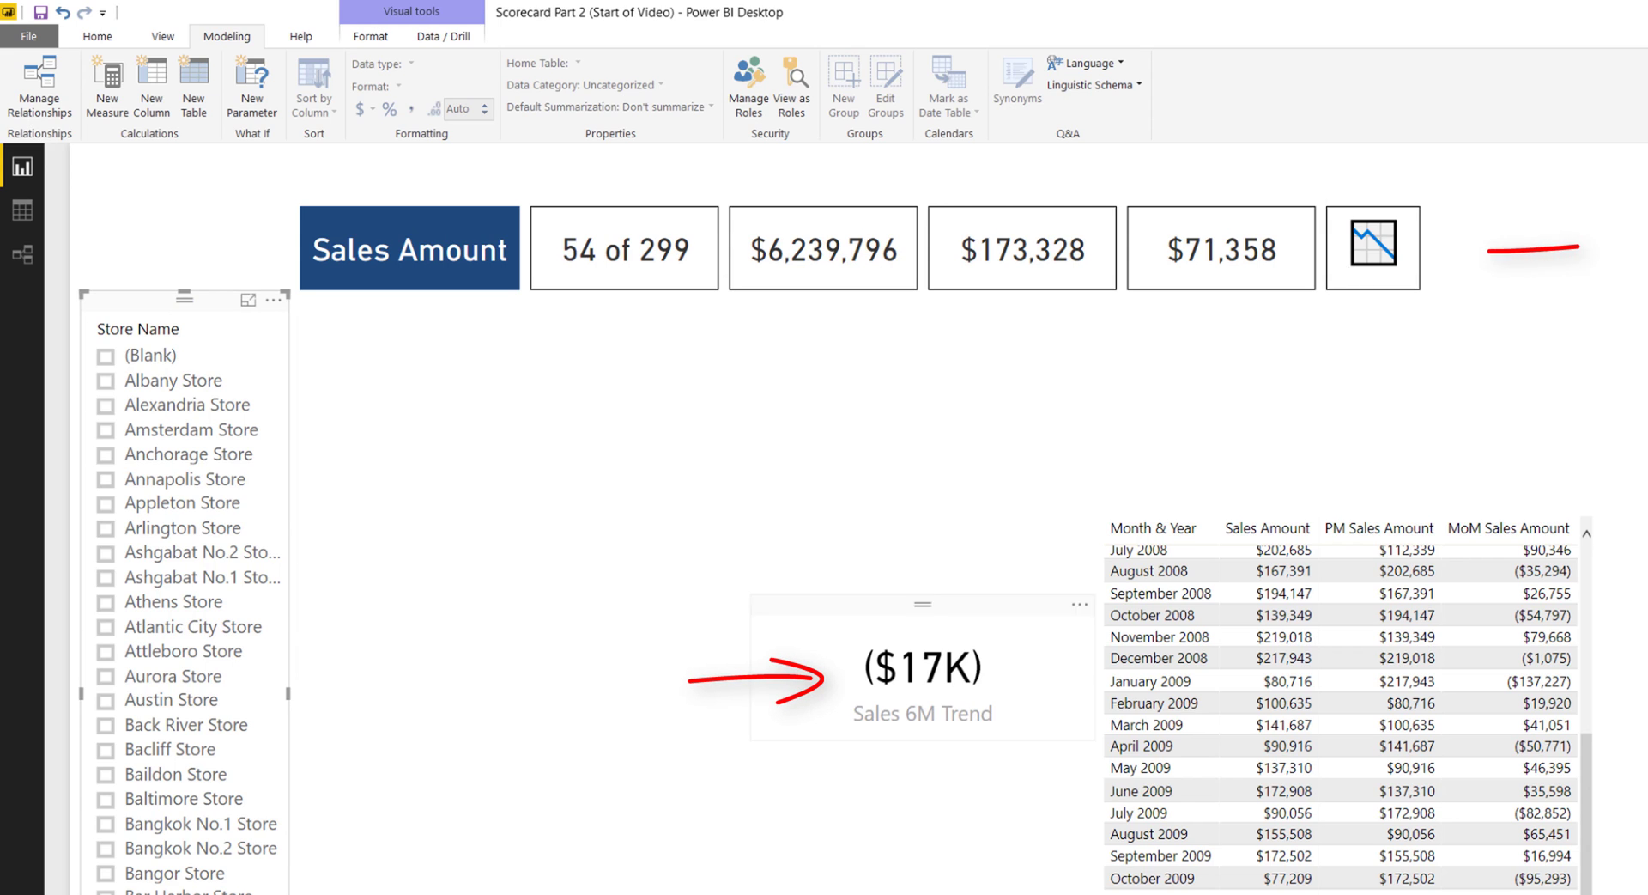
{"action": "left_click", "coordinate": [204, 874]}
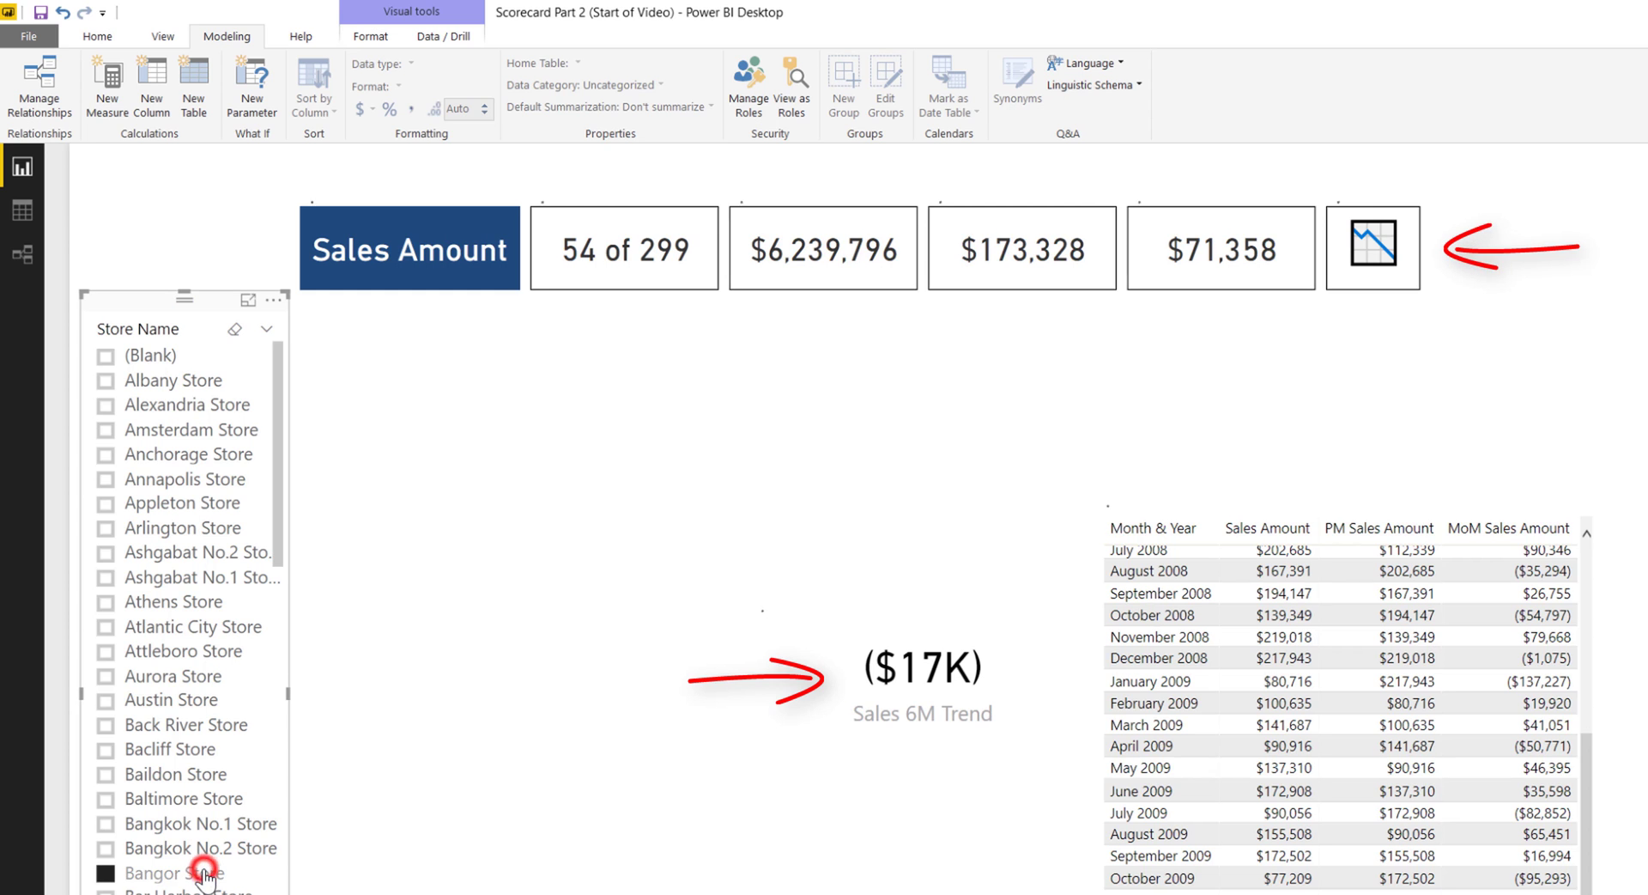
{"action": "left_click", "coordinate": [206, 752]}
{"action": "left_click", "coordinate": [201, 575]}
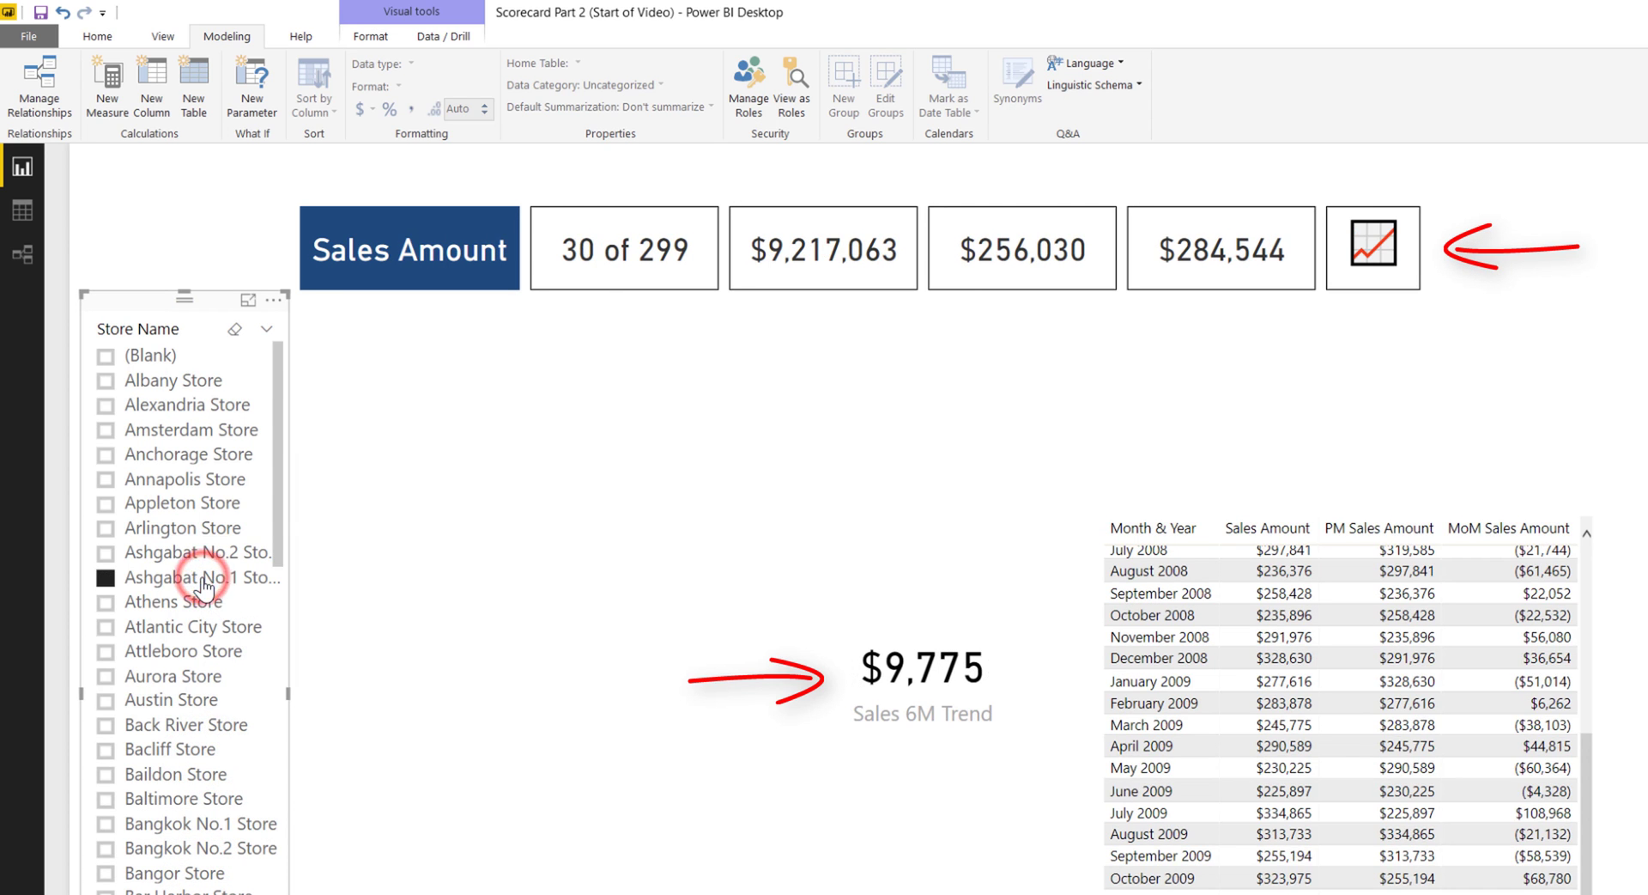
{"action": "left_click", "coordinate": [190, 513]}
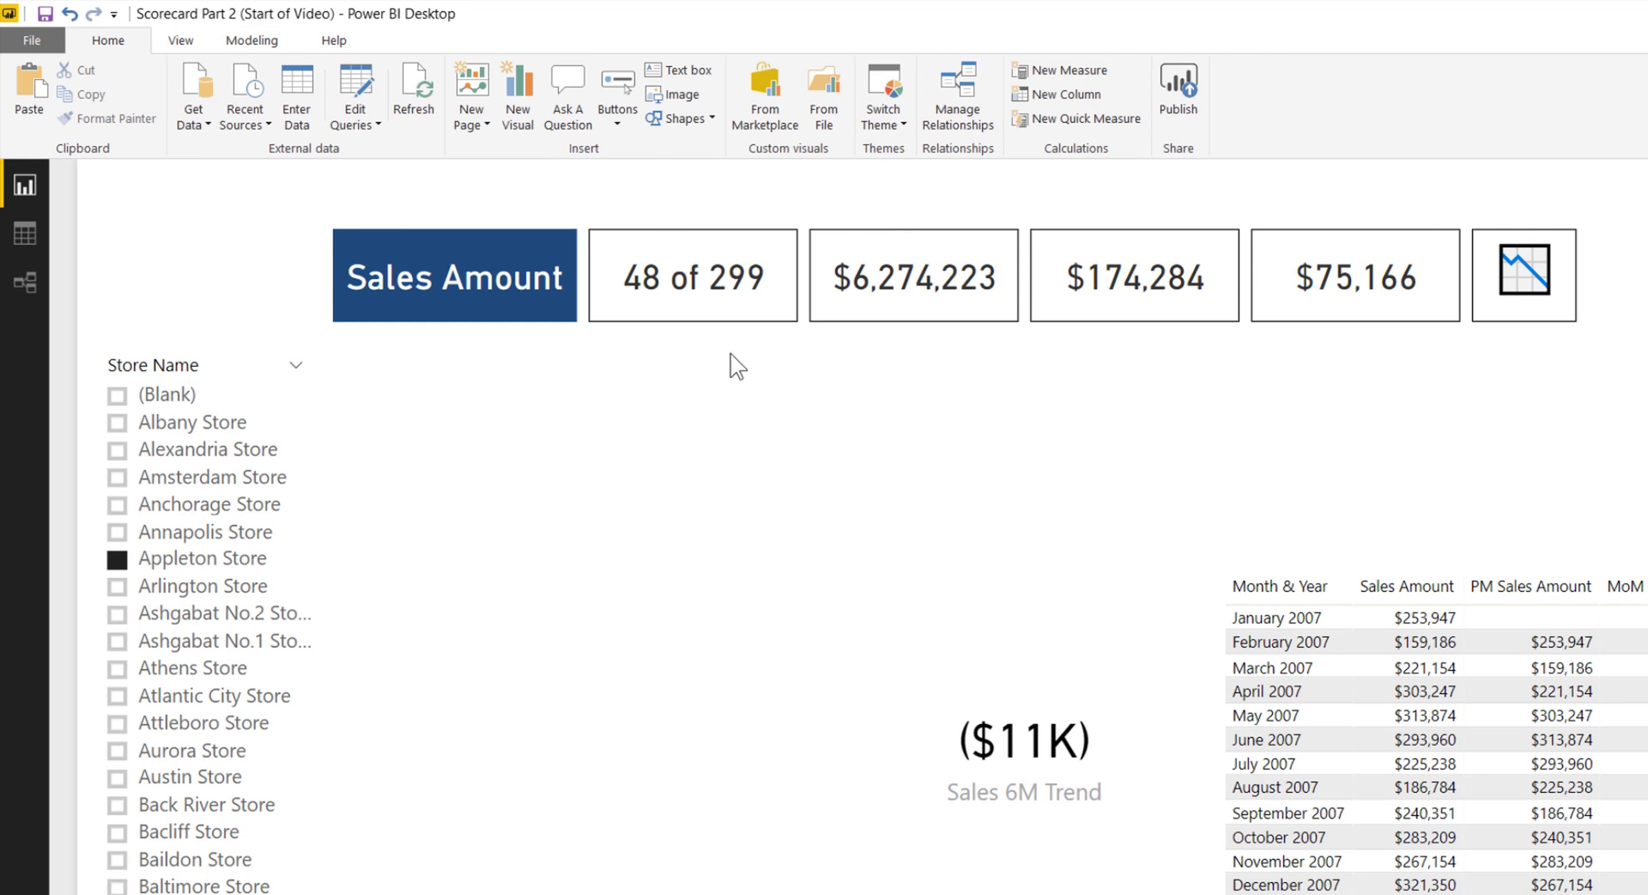
Search the marketplace for 'spark' and add Sparkline by OKViz, updating the existing copy
{"action": "left_click", "coordinate": [745, 110]}
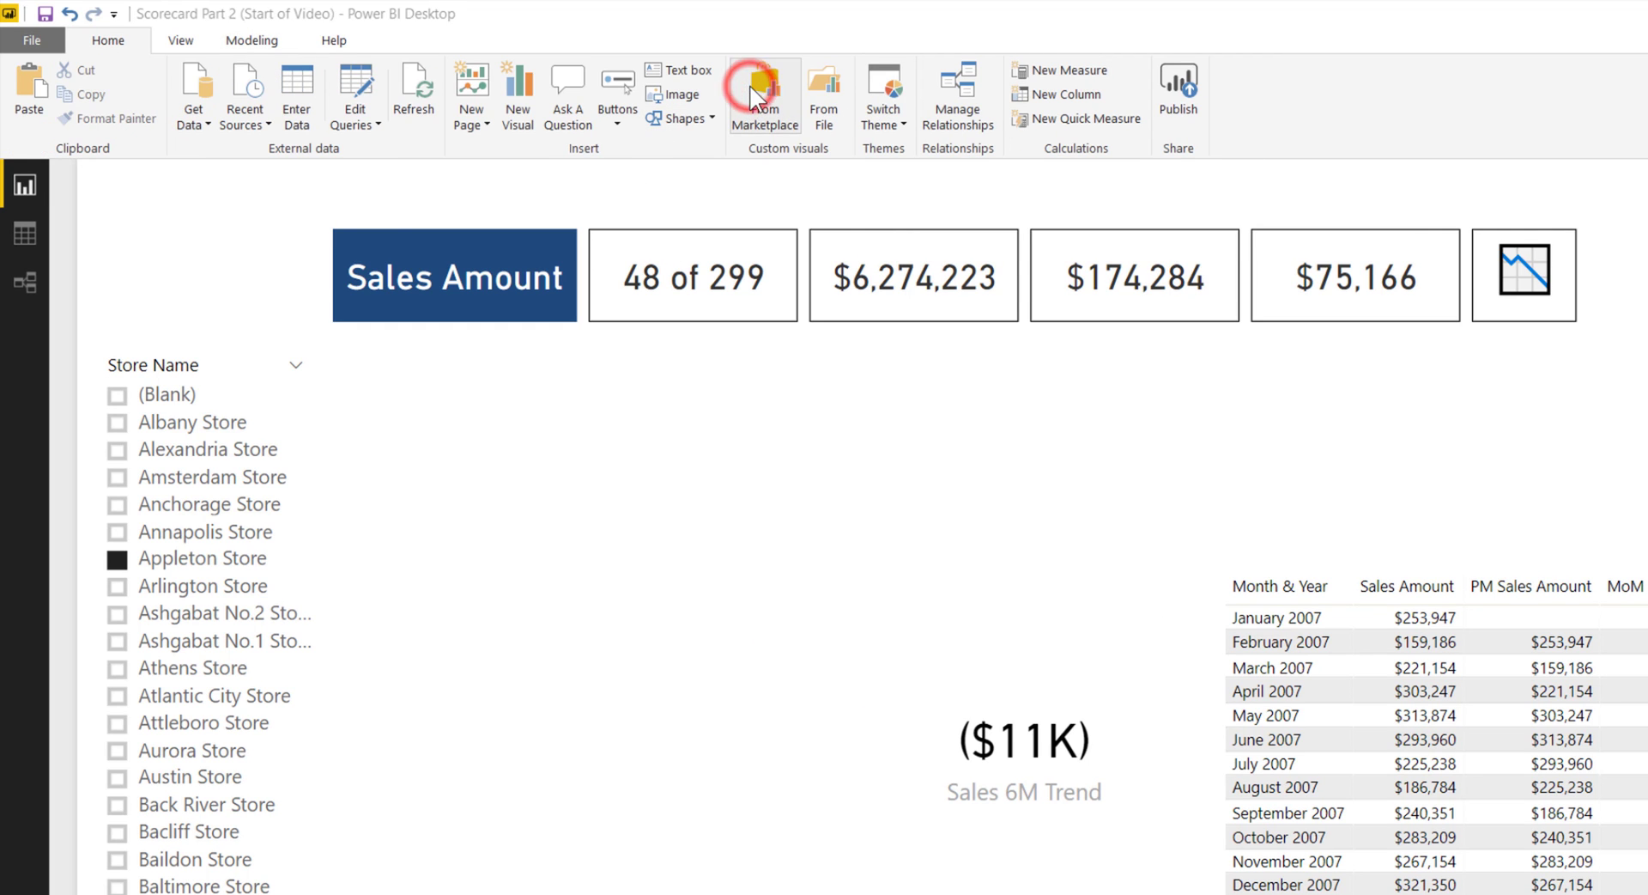
{"action": "left_click", "coordinate": [532, 274]}
{"action": "type", "text": "sparkline"}
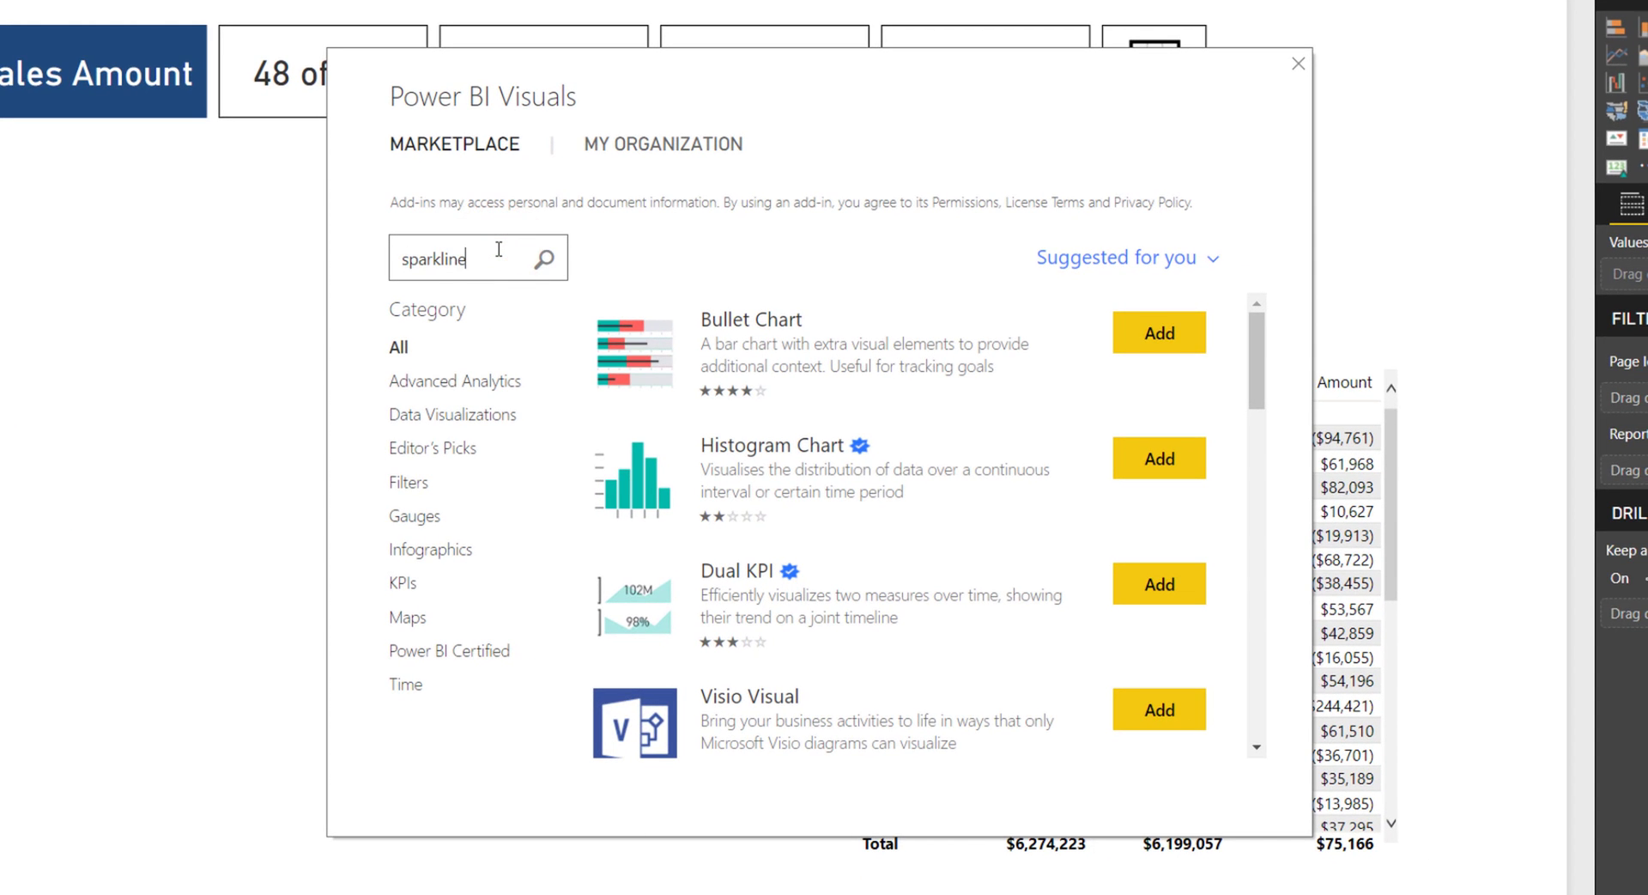
{"action": "key", "text": "Return"}
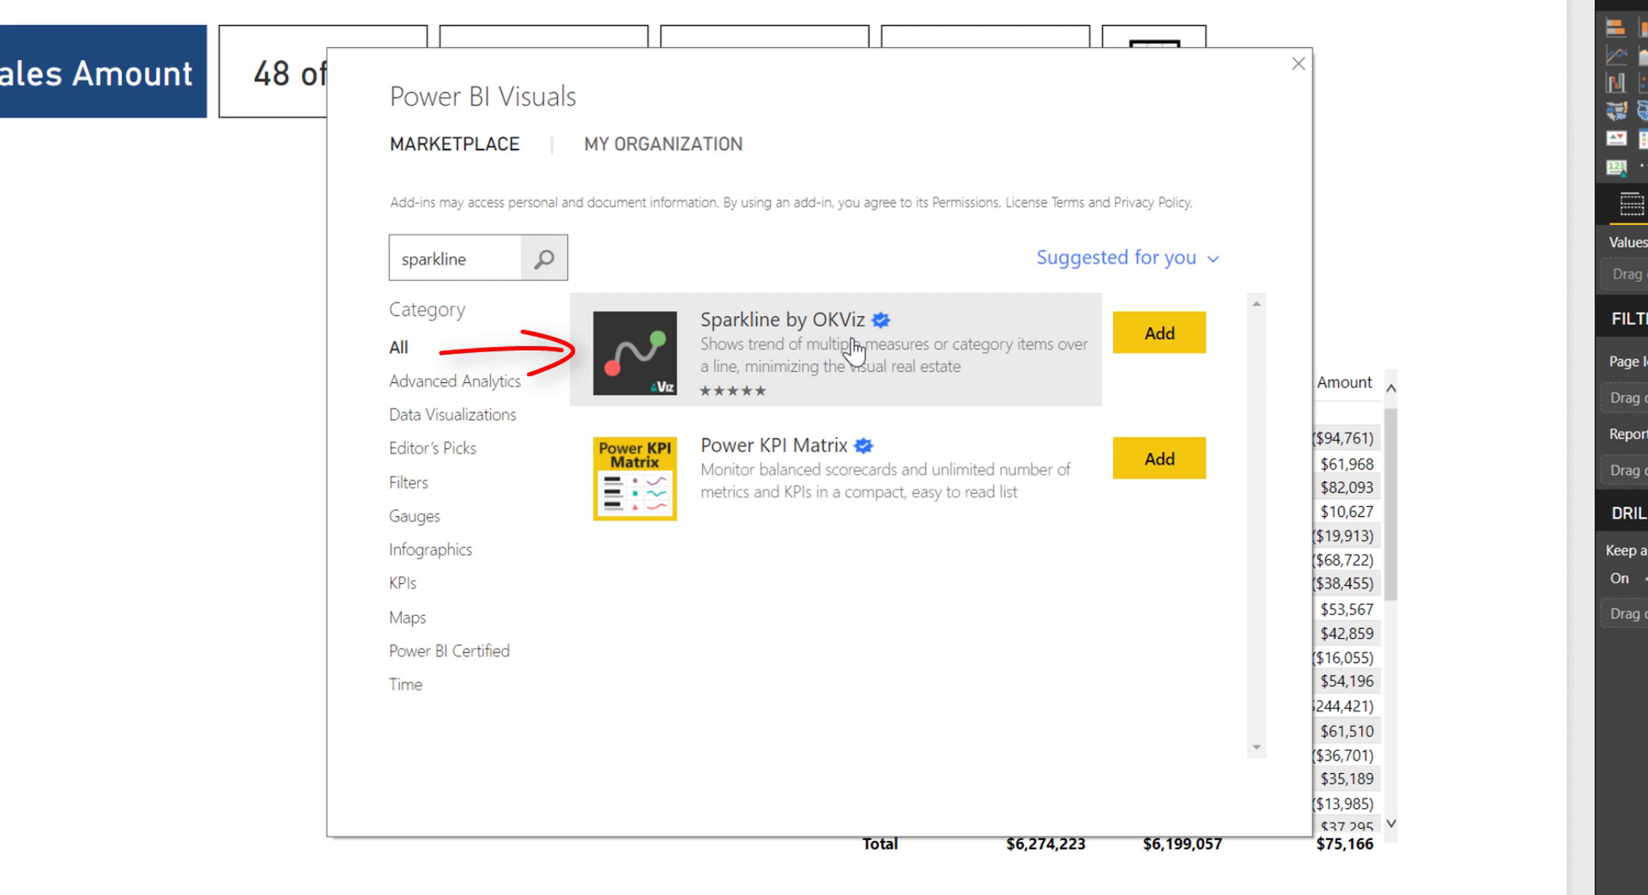
{"action": "left_click", "coordinate": [1121, 346]}
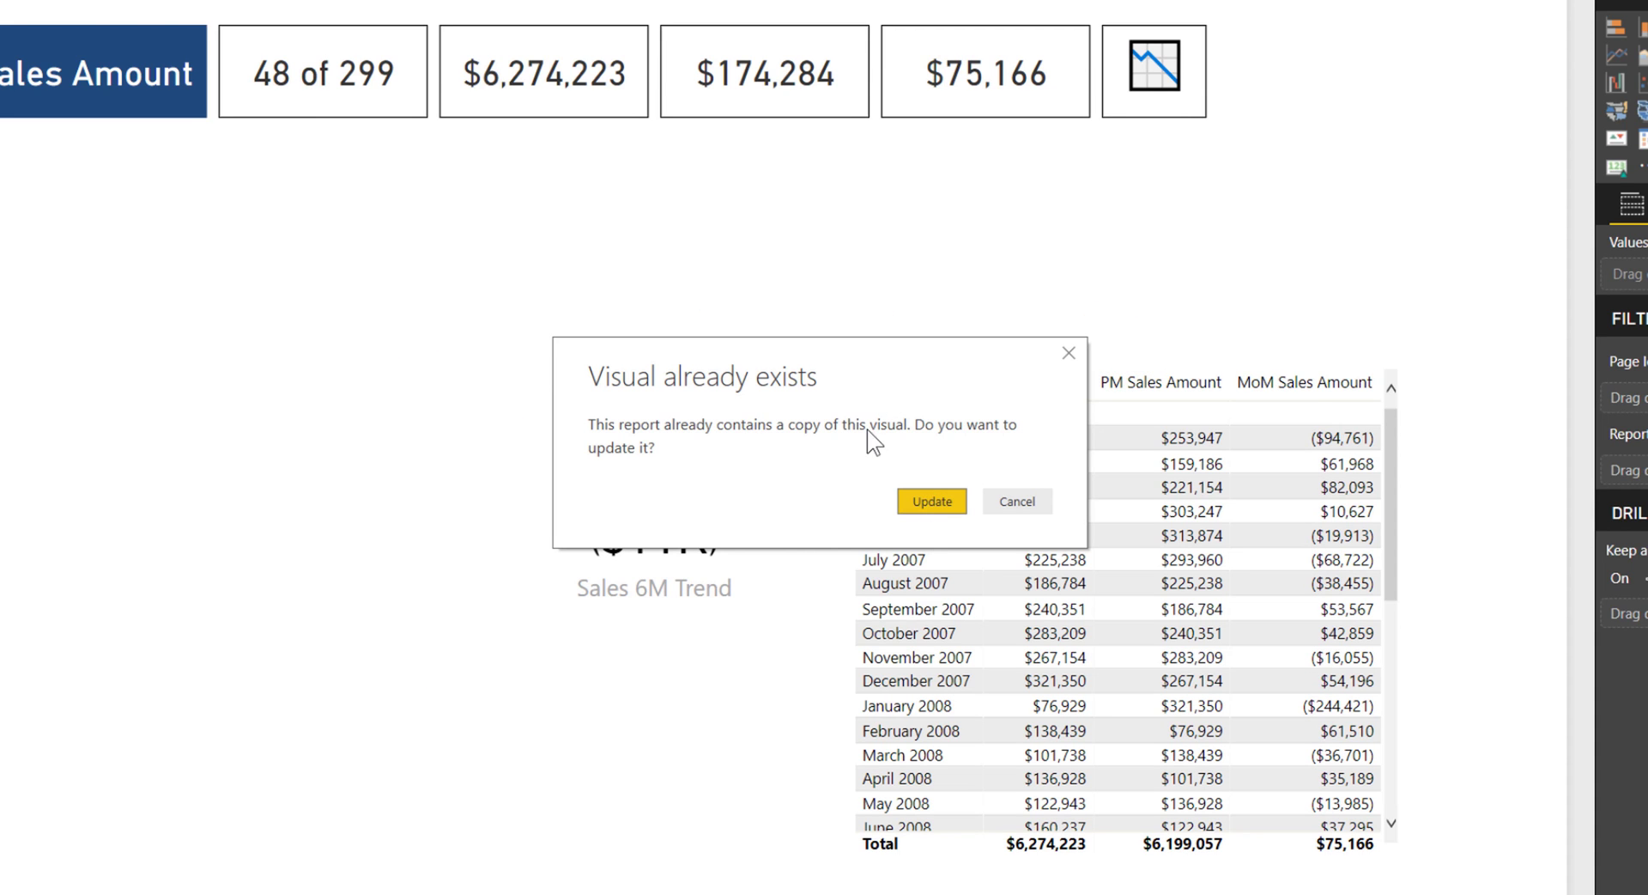
{"action": "left_click", "coordinate": [942, 499]}
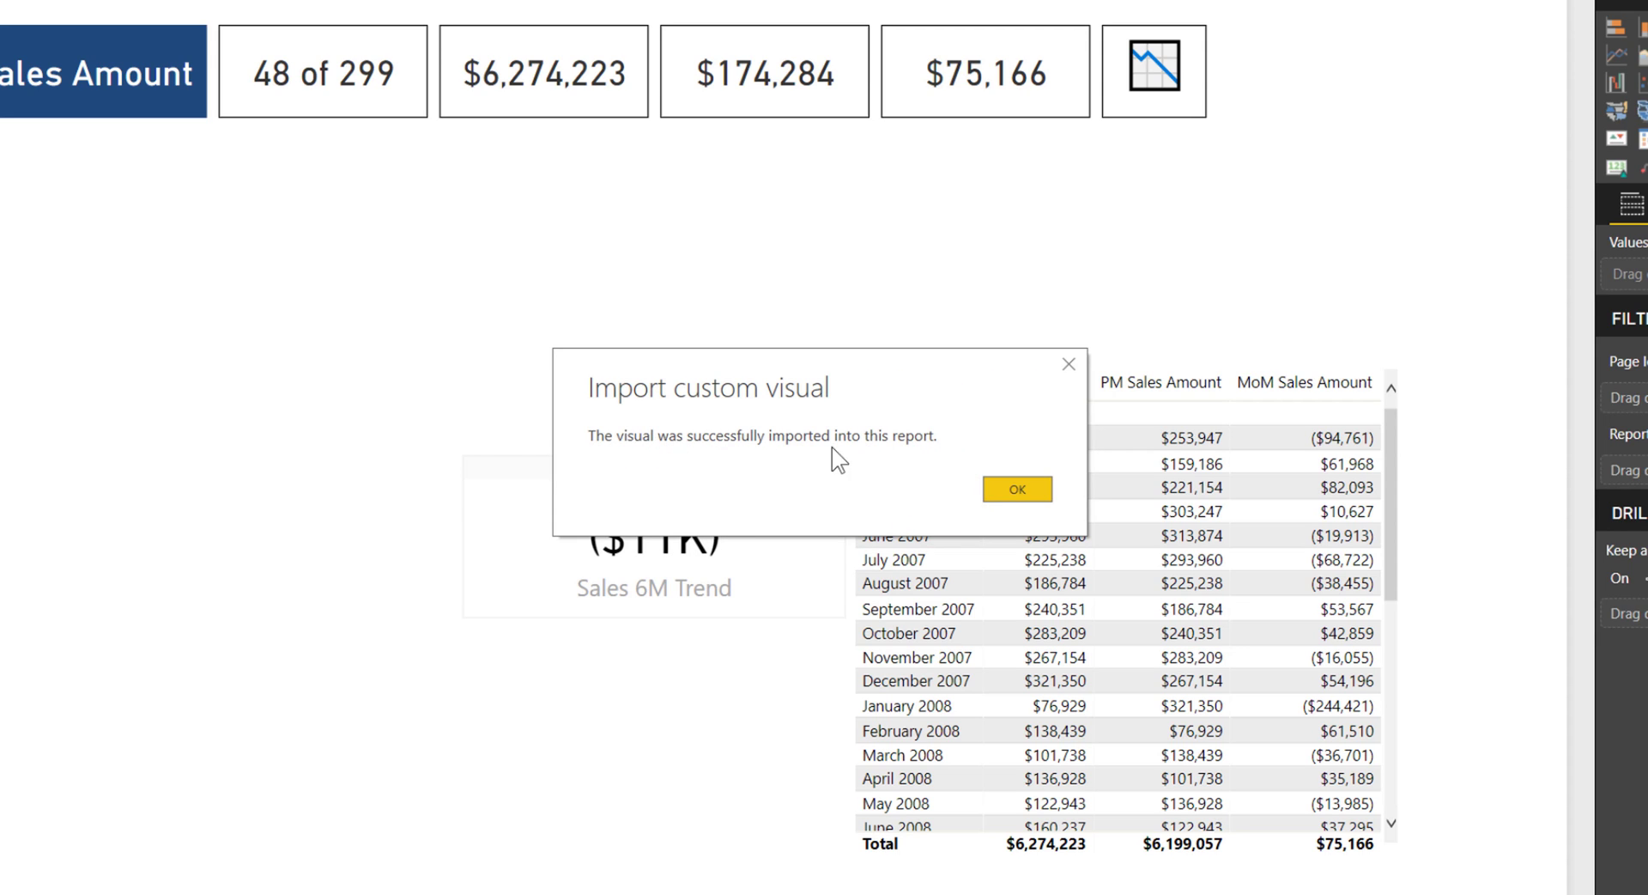
{"action": "left_click", "coordinate": [1019, 489]}
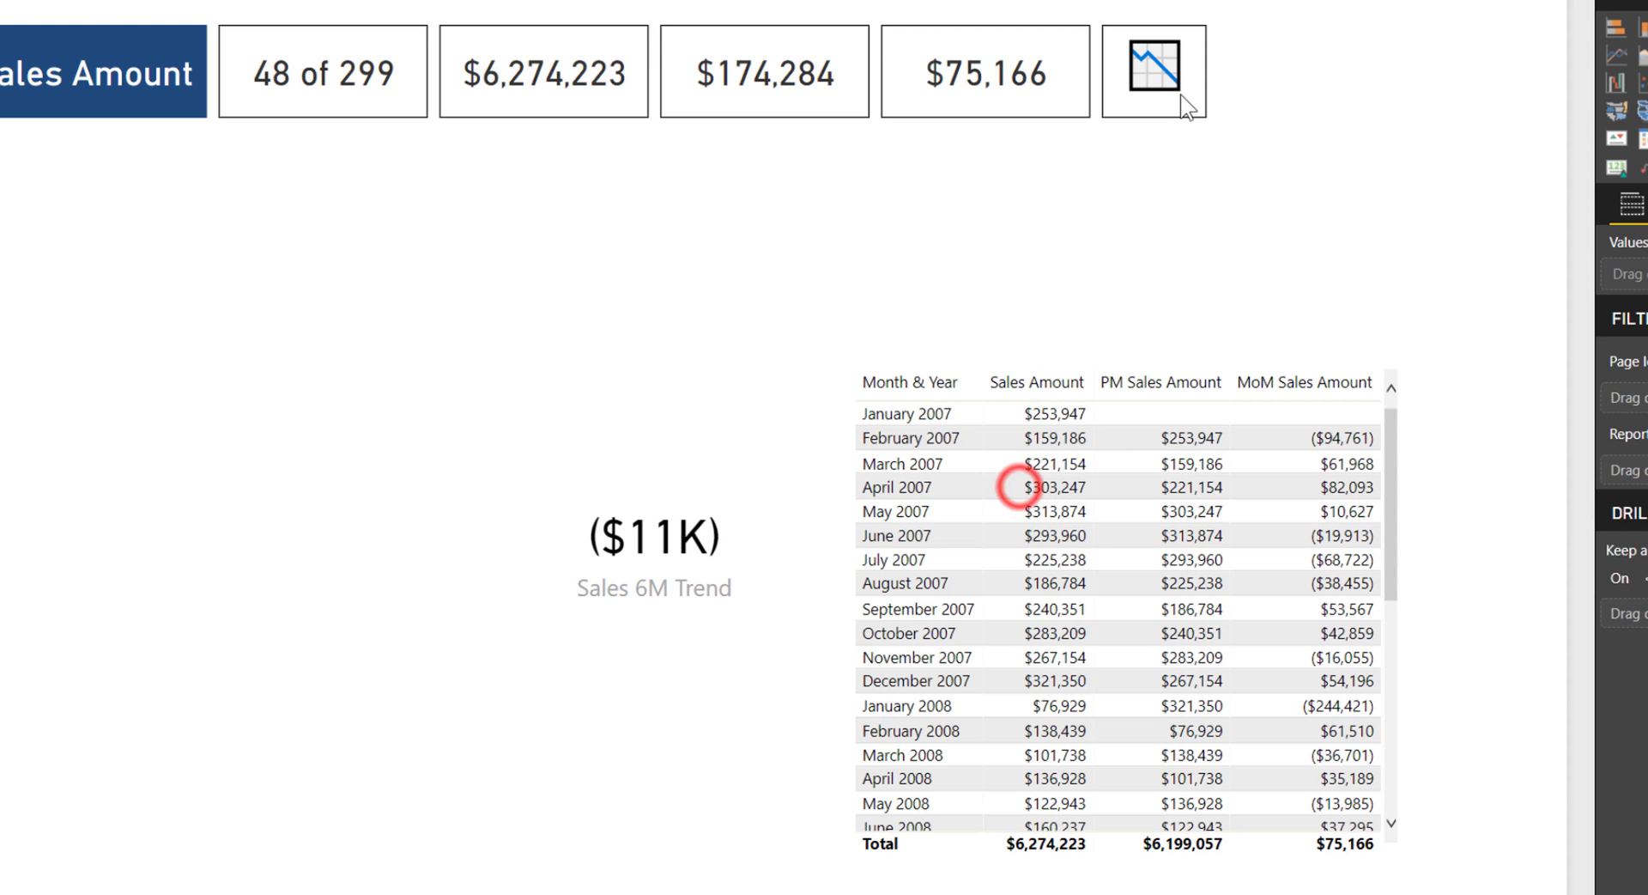
Duplicate the trend-icon KPI card beside it and convert the copy into a Sparkline visual
{"action": "left_click", "coordinate": [1152, 48]}
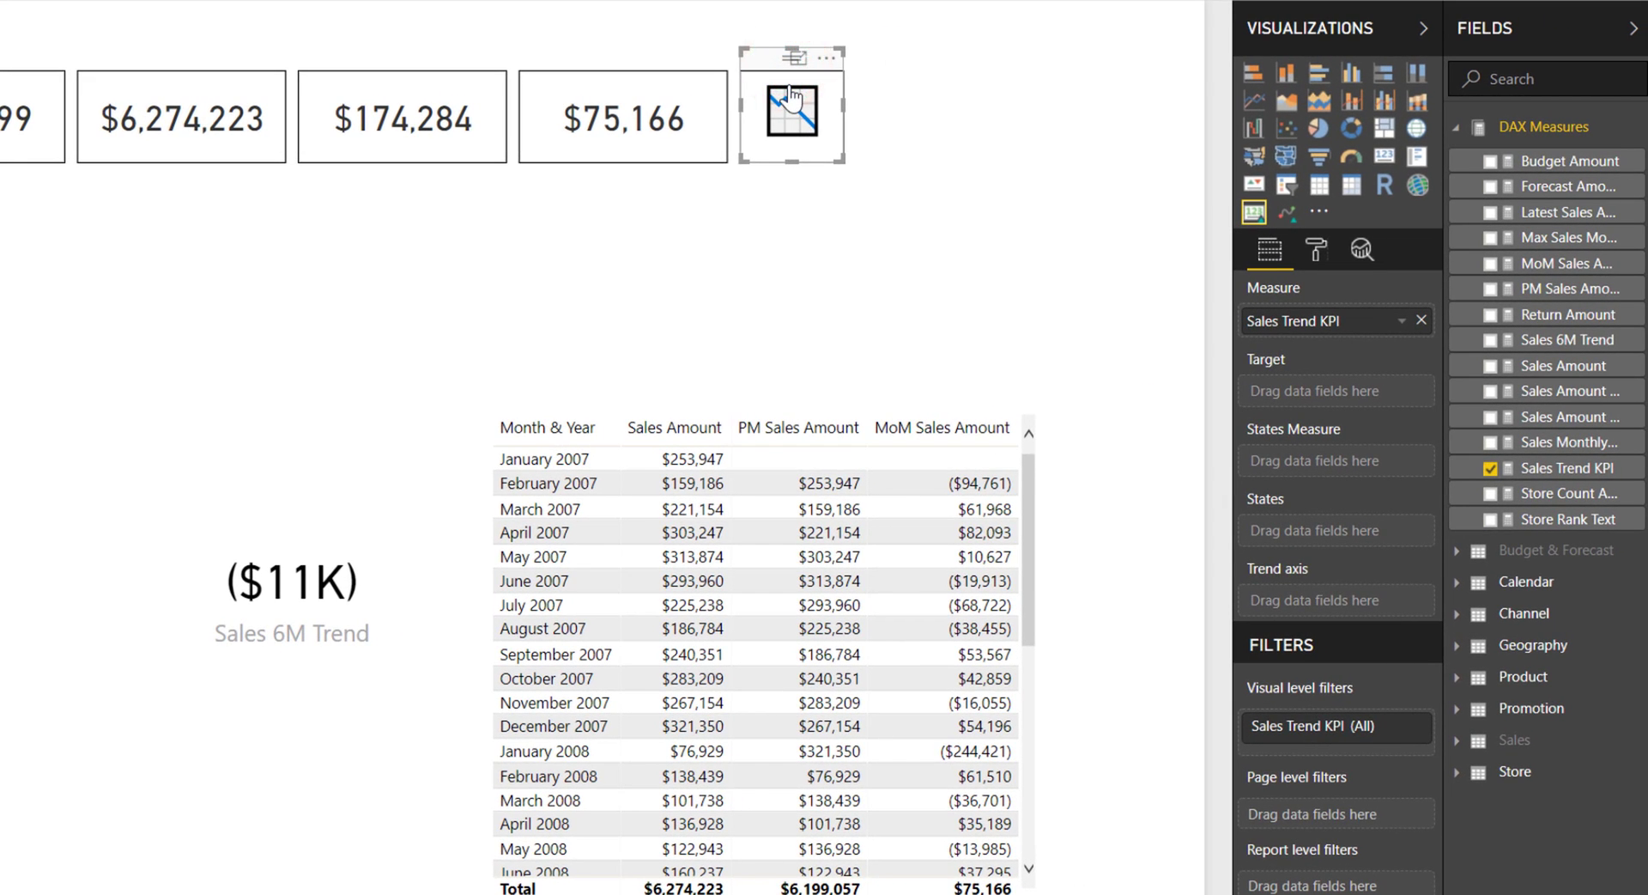
{"action": "left_click_drag", "start_coordinate": [777, 76], "coordinate": [1190, 122]}
{"action": "left_click", "coordinate": [947, 110]}
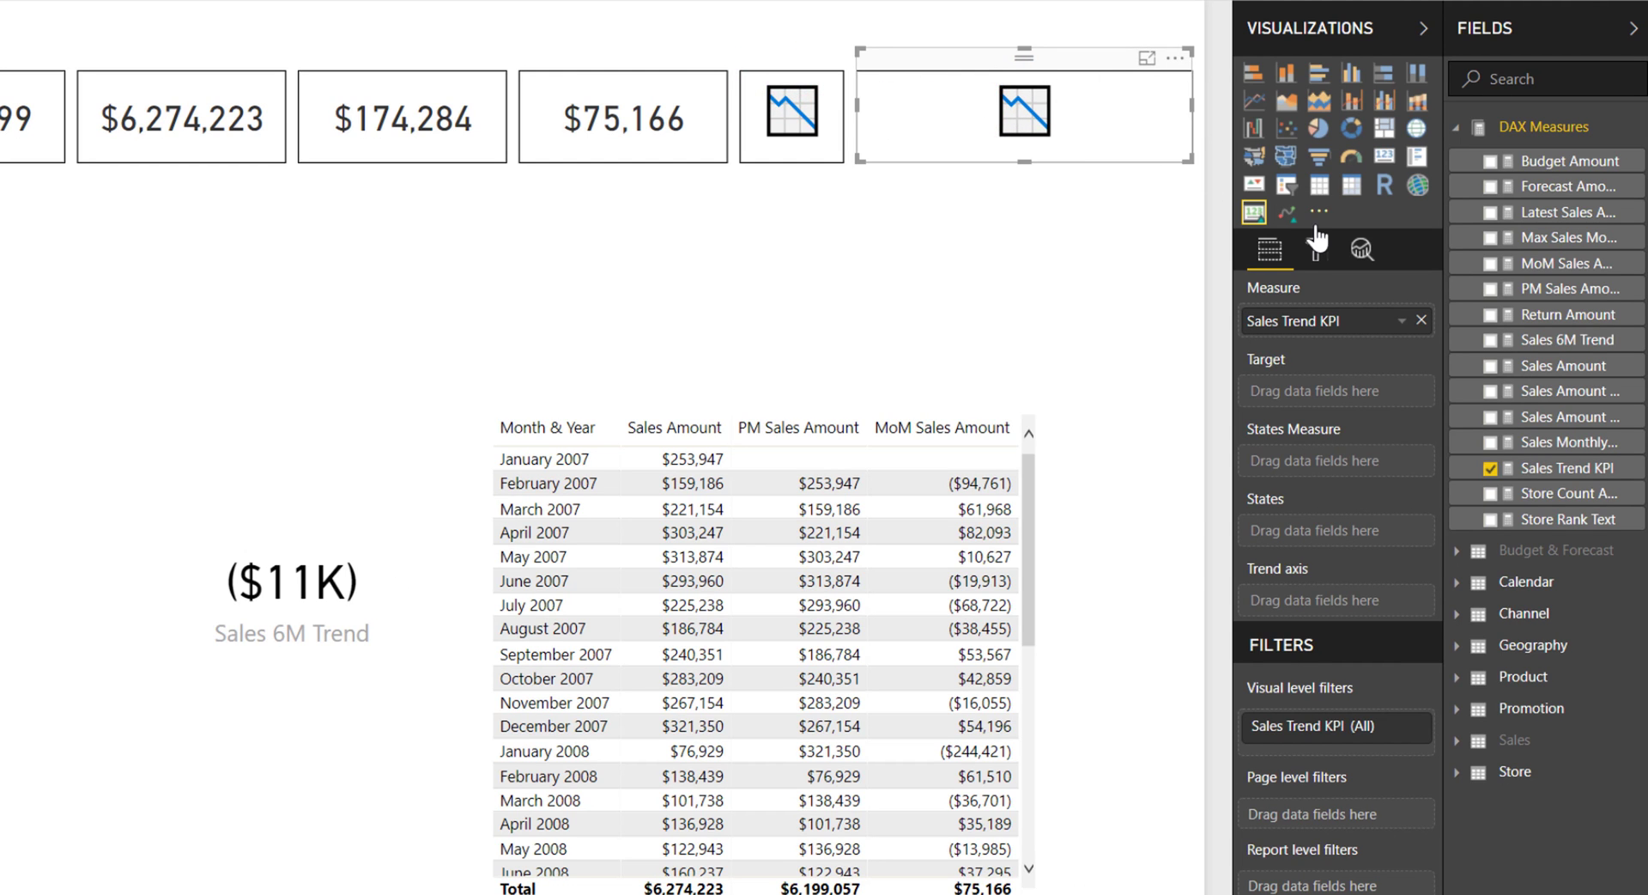
{"action": "left_click", "coordinate": [1287, 214]}
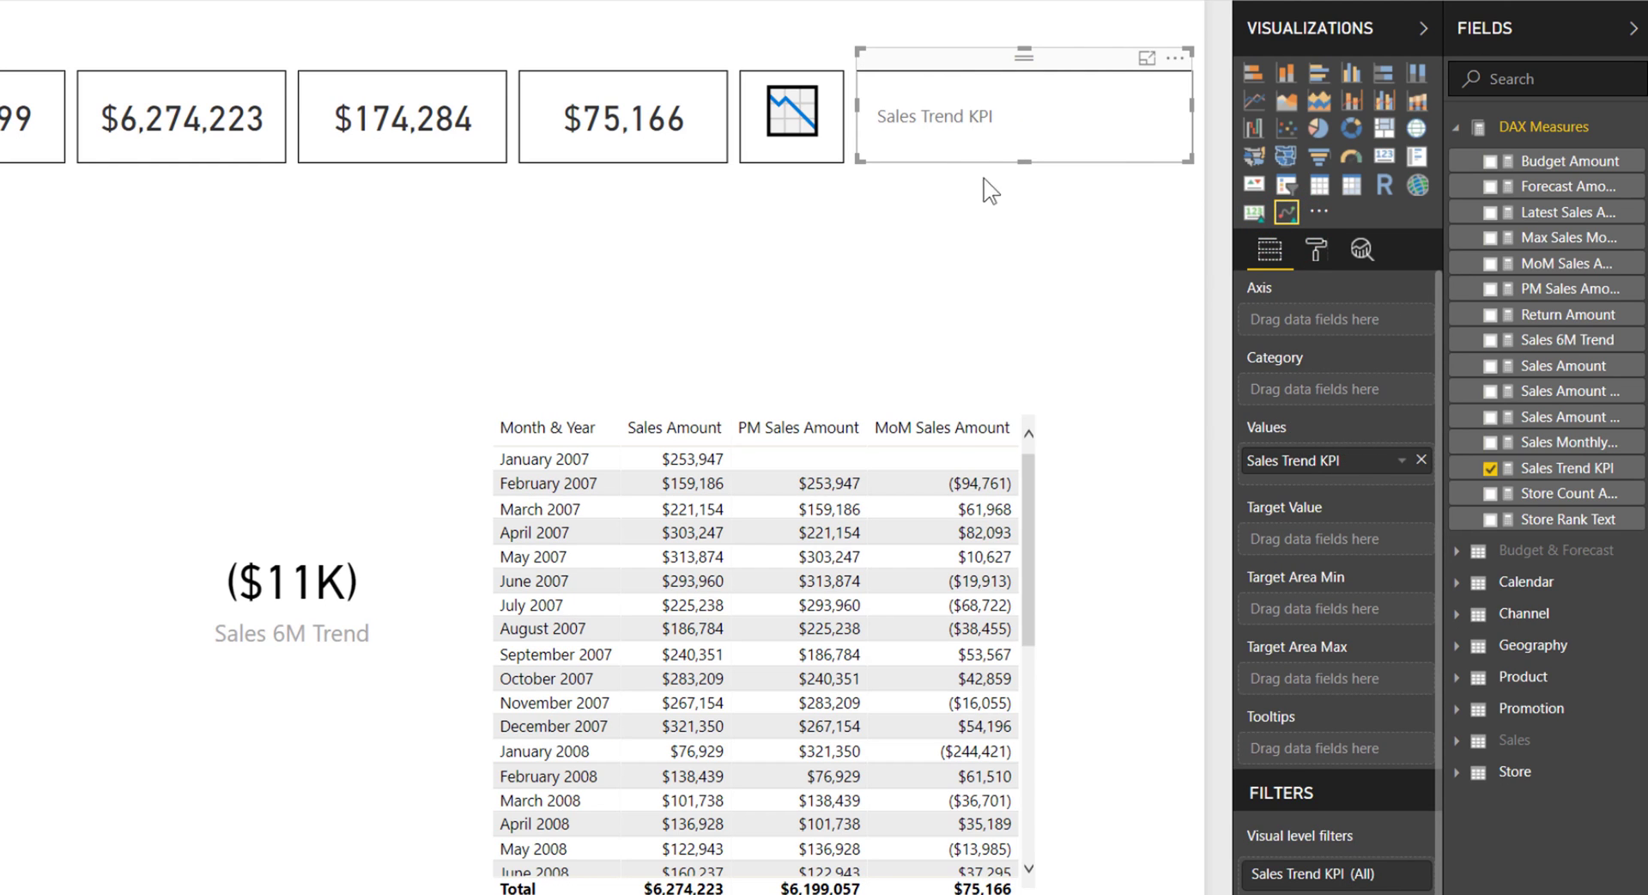
Set the sparkline's Values to Sales Amount only and its Axis to Month & Year
{"action": "left_click", "coordinate": [1421, 461]}
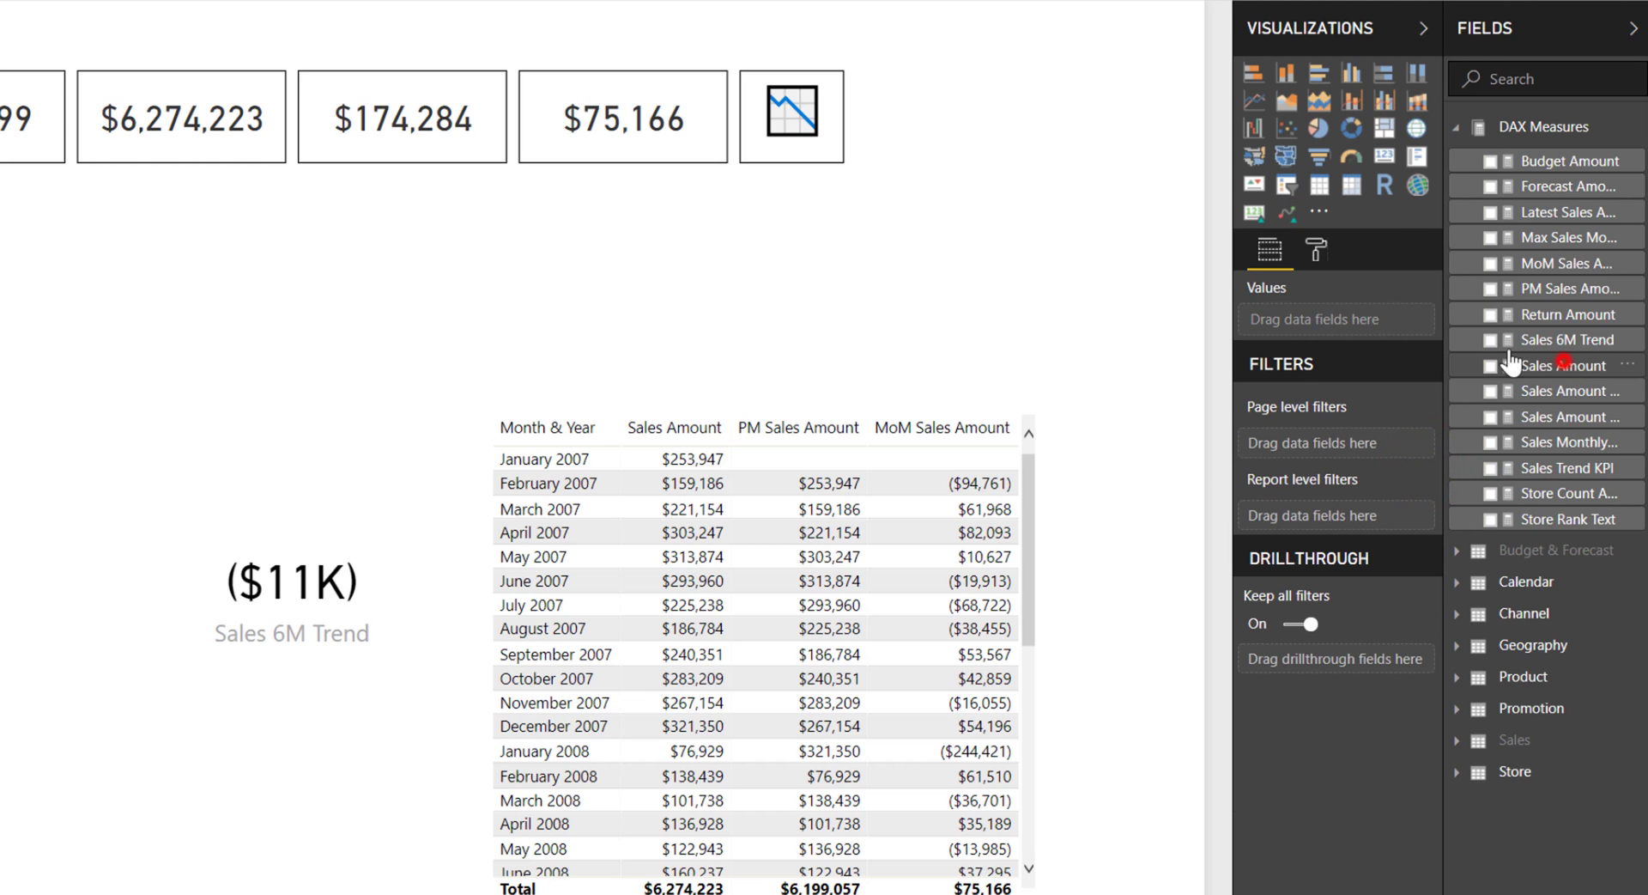
{"action": "left_click_drag", "start_coordinate": [1494, 352], "coordinate": [1383, 322]}
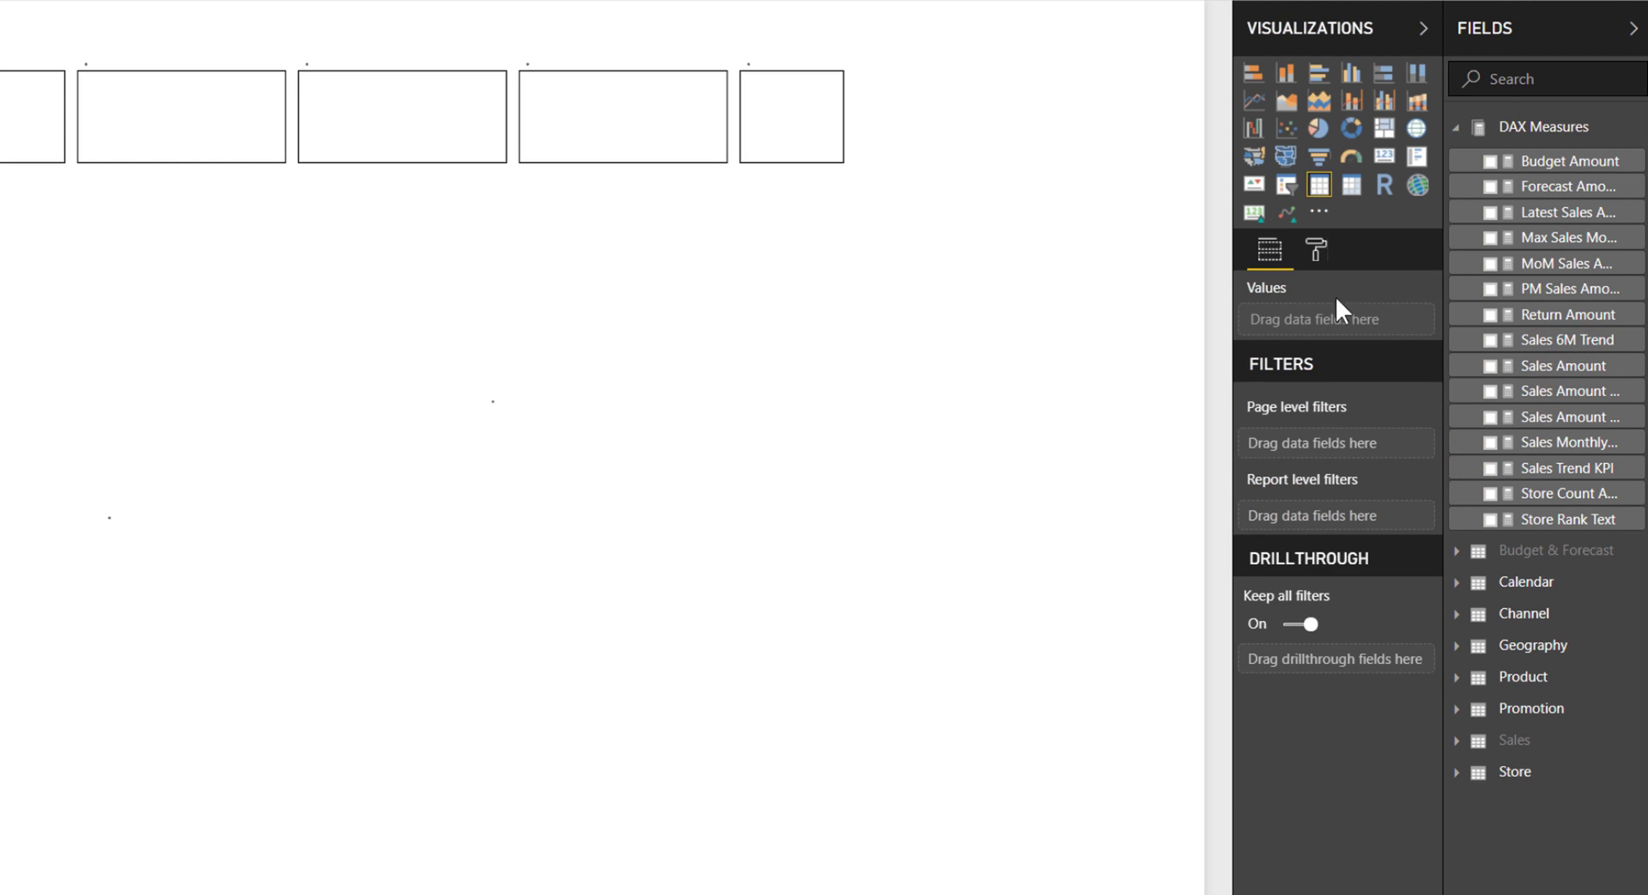
{"action": "key", "text": "ctrl+z"}
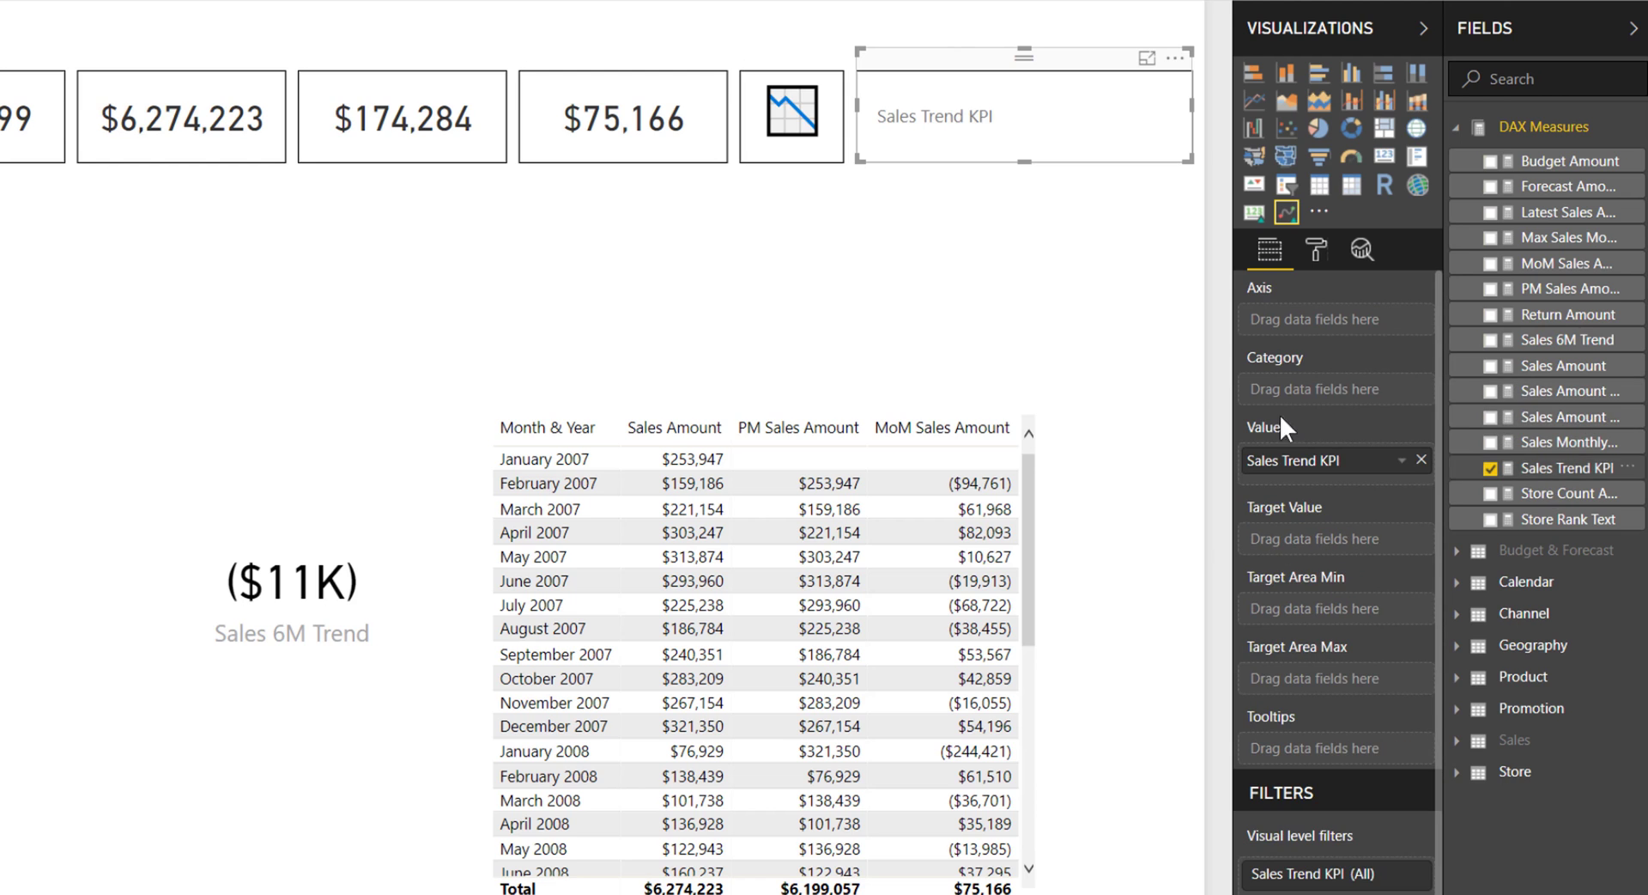
{"action": "left_click_drag", "start_coordinate": [1537, 363], "coordinate": [1365, 471]}
{"action": "left_click", "coordinate": [1421, 483]}
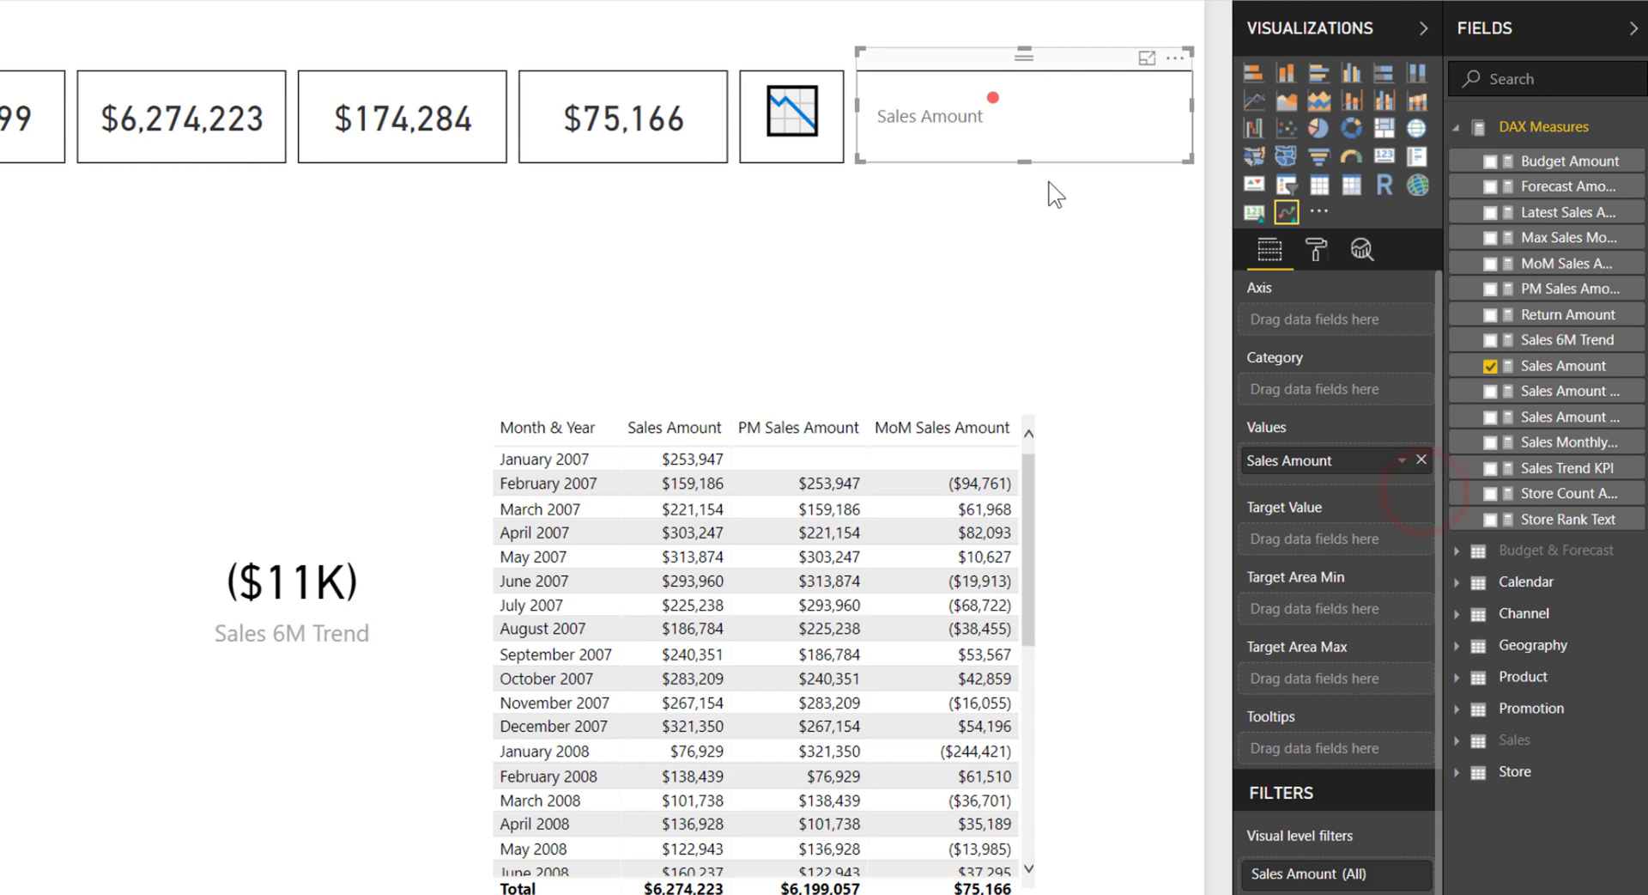
{"action": "left_click", "coordinate": [1582, 84]}
{"action": "type", "text": "month"}
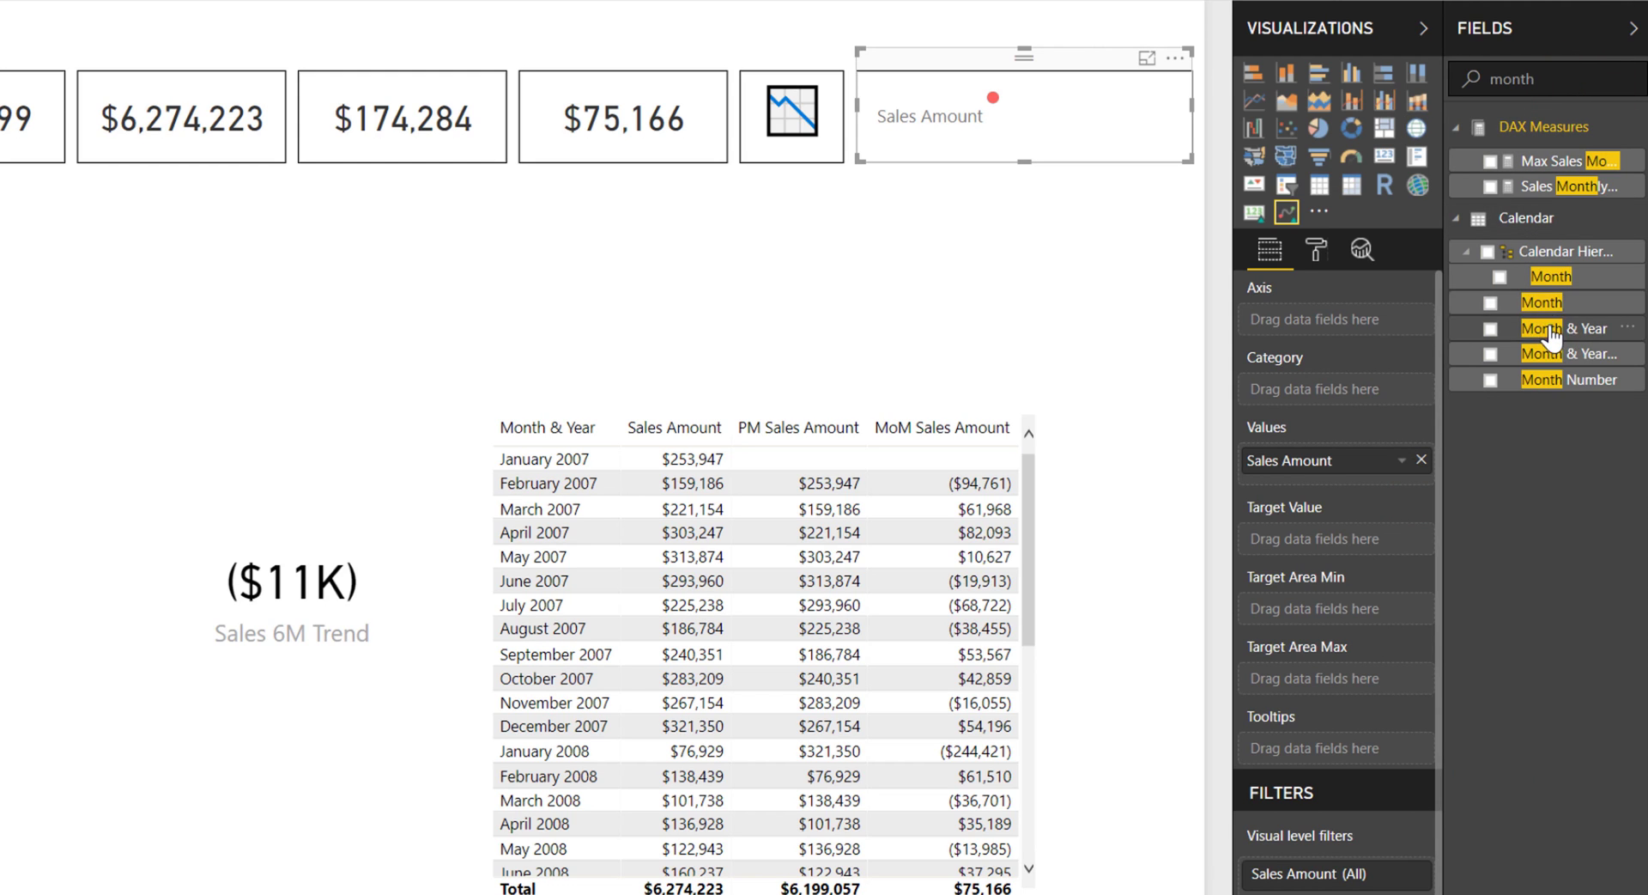
{"action": "mouse_move", "coordinate": [1555, 338]}
{"action": "left_mouse_down"}
{"action": "mouse_move", "coordinate": [1425, 283]}
{"action": "mouse_move", "coordinate": [1356, 336]}
{"action": "left_mouse_up"}
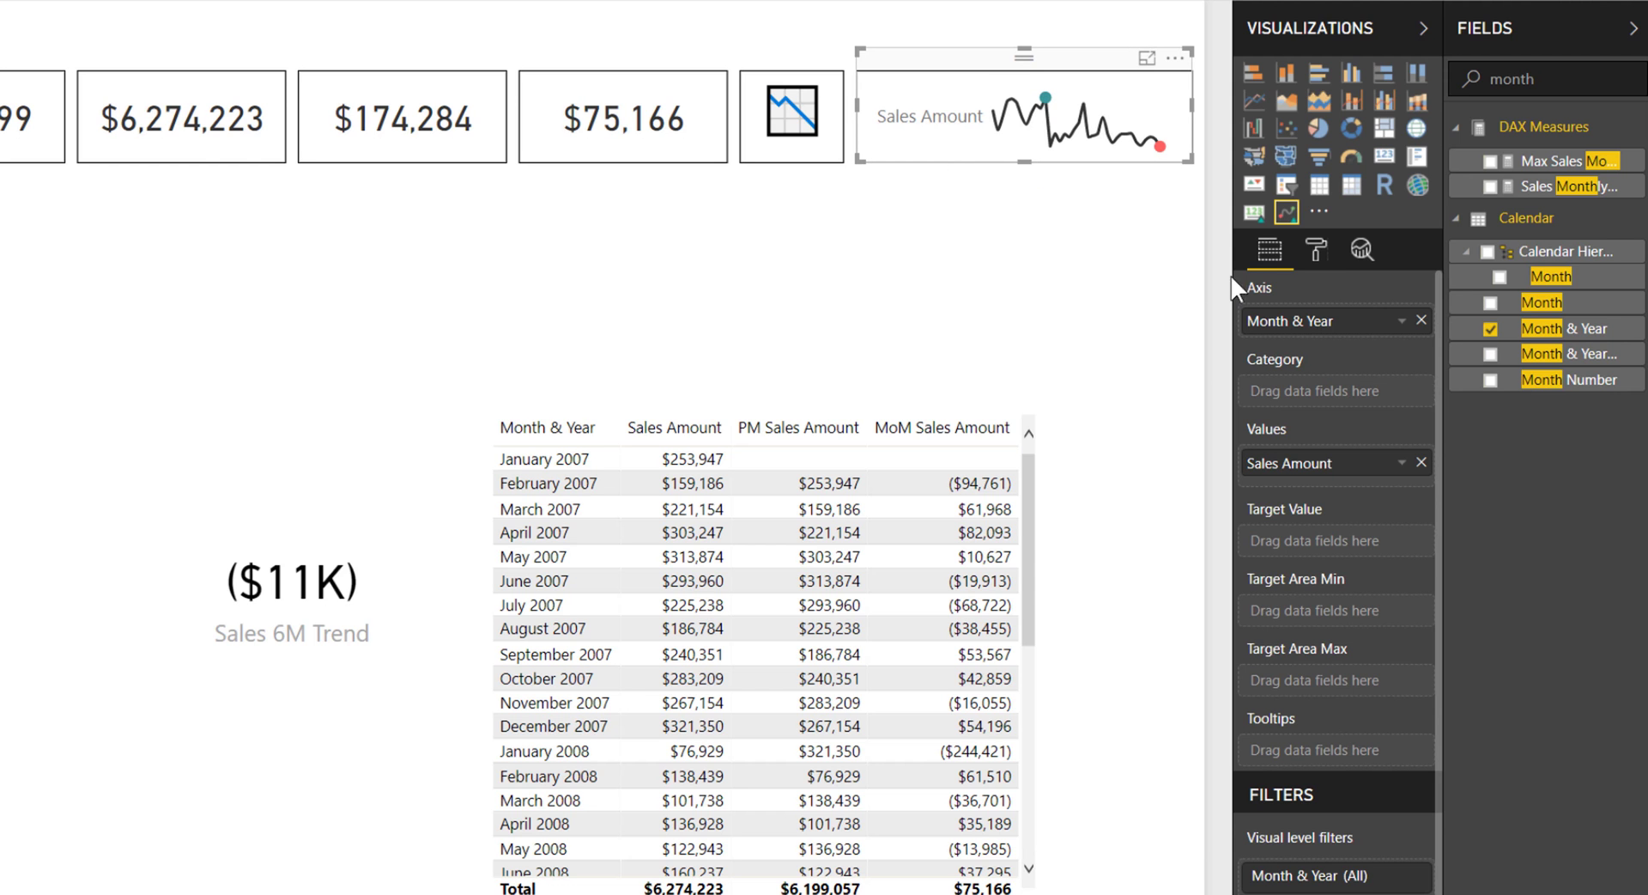
Turn off the sparkline's category label and give it a smooth line of weight 3
{"action": "left_click", "coordinate": [1317, 252]}
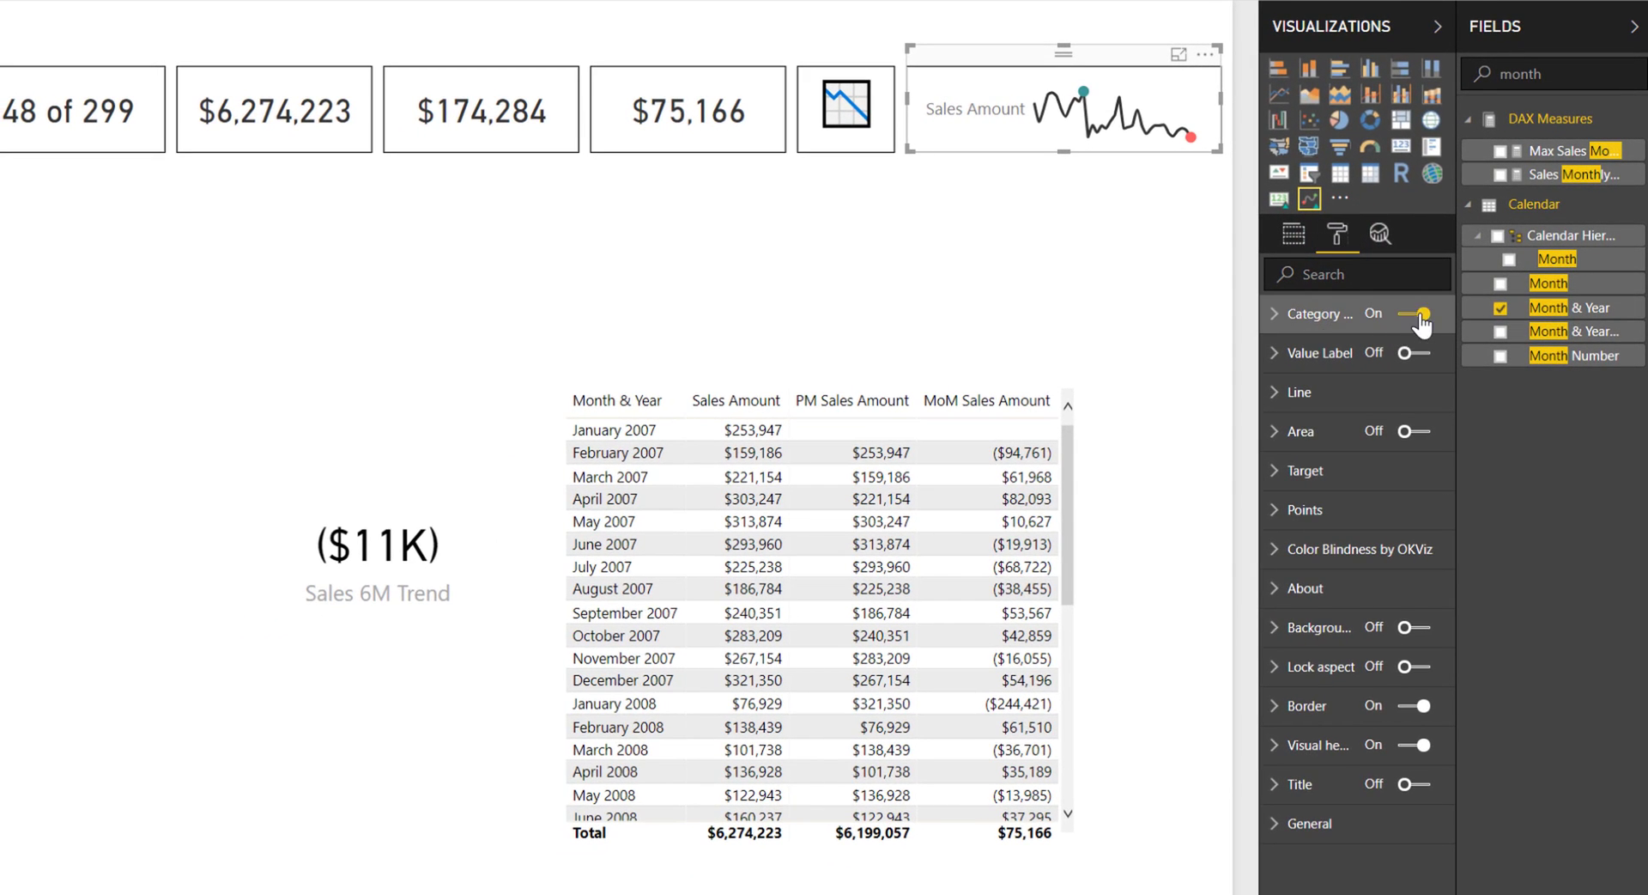
{"action": "left_click", "coordinate": [1421, 315]}
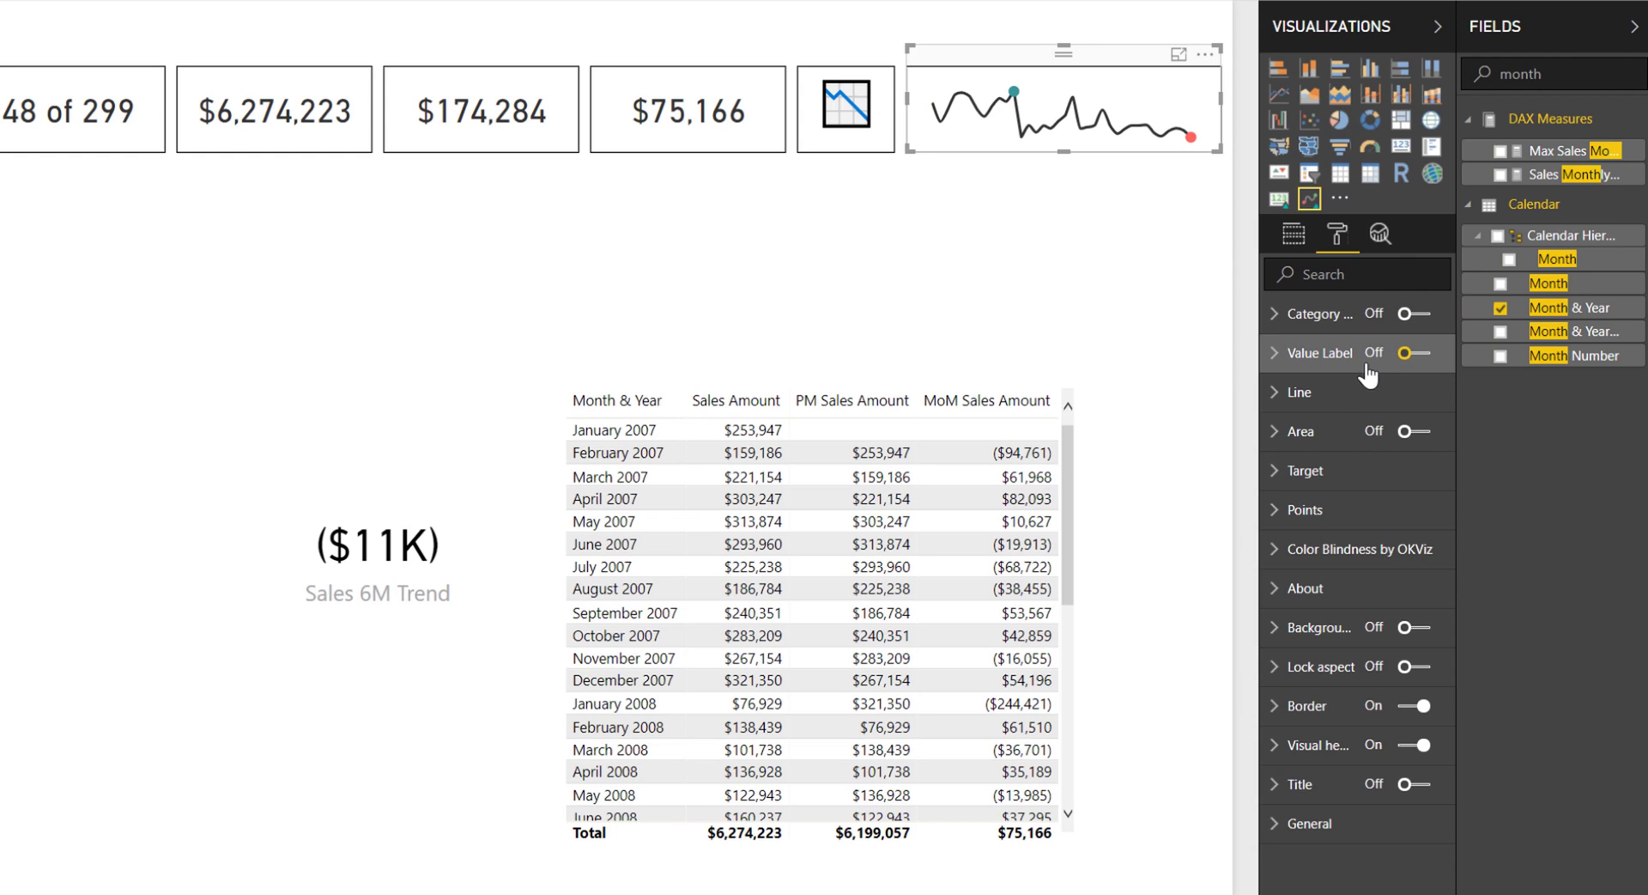
{"action": "left_click", "coordinate": [1296, 393]}
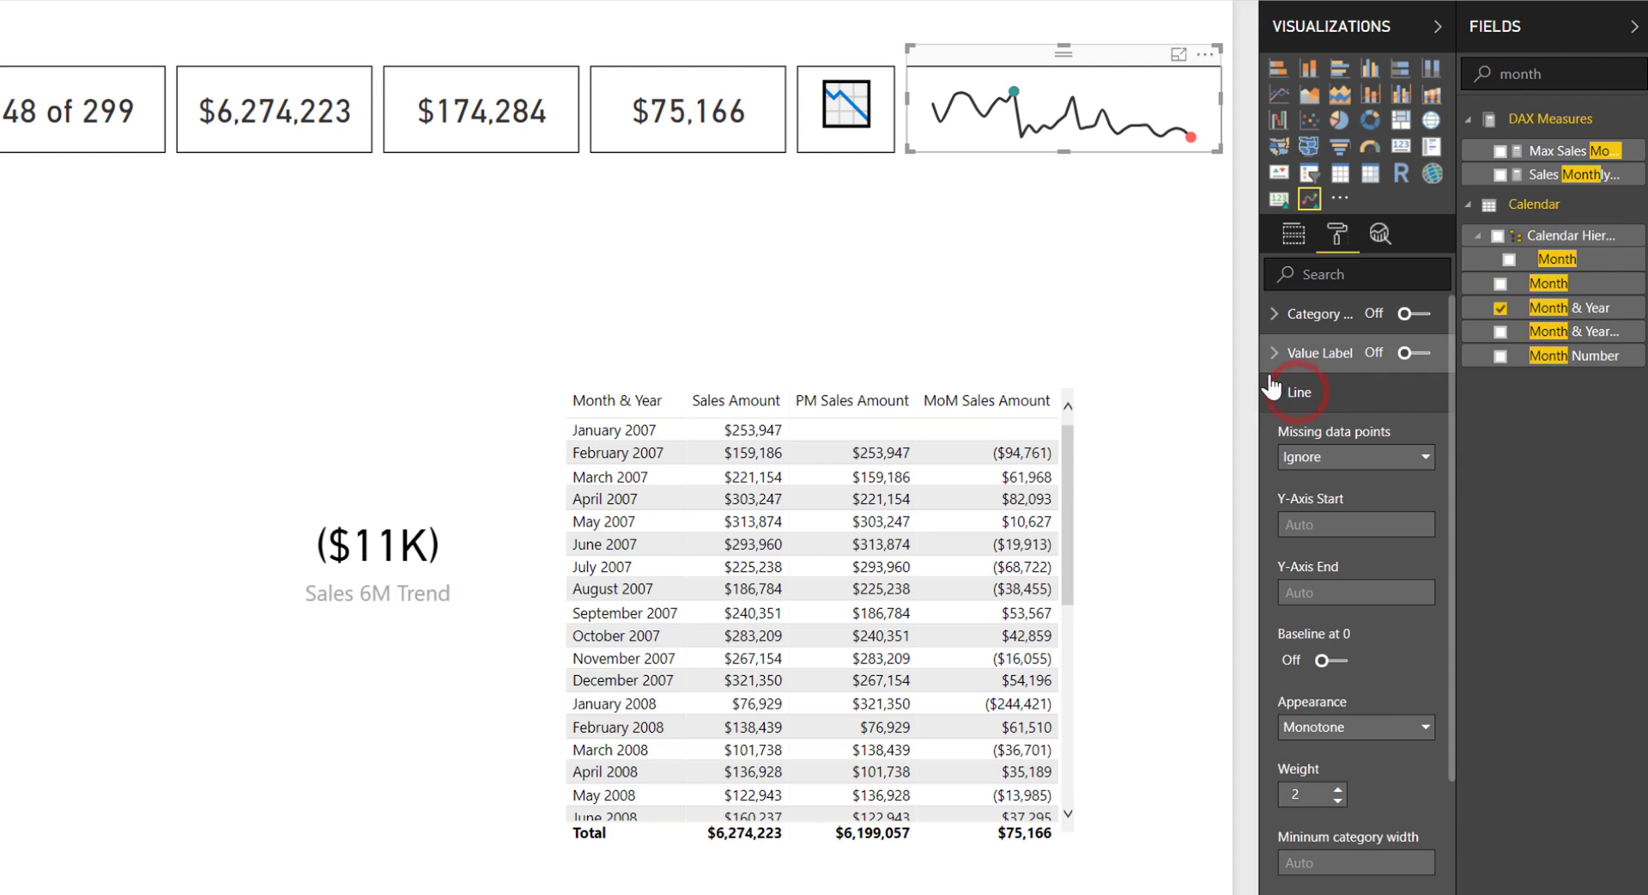
{"action": "left_click", "coordinate": [1337, 787]}
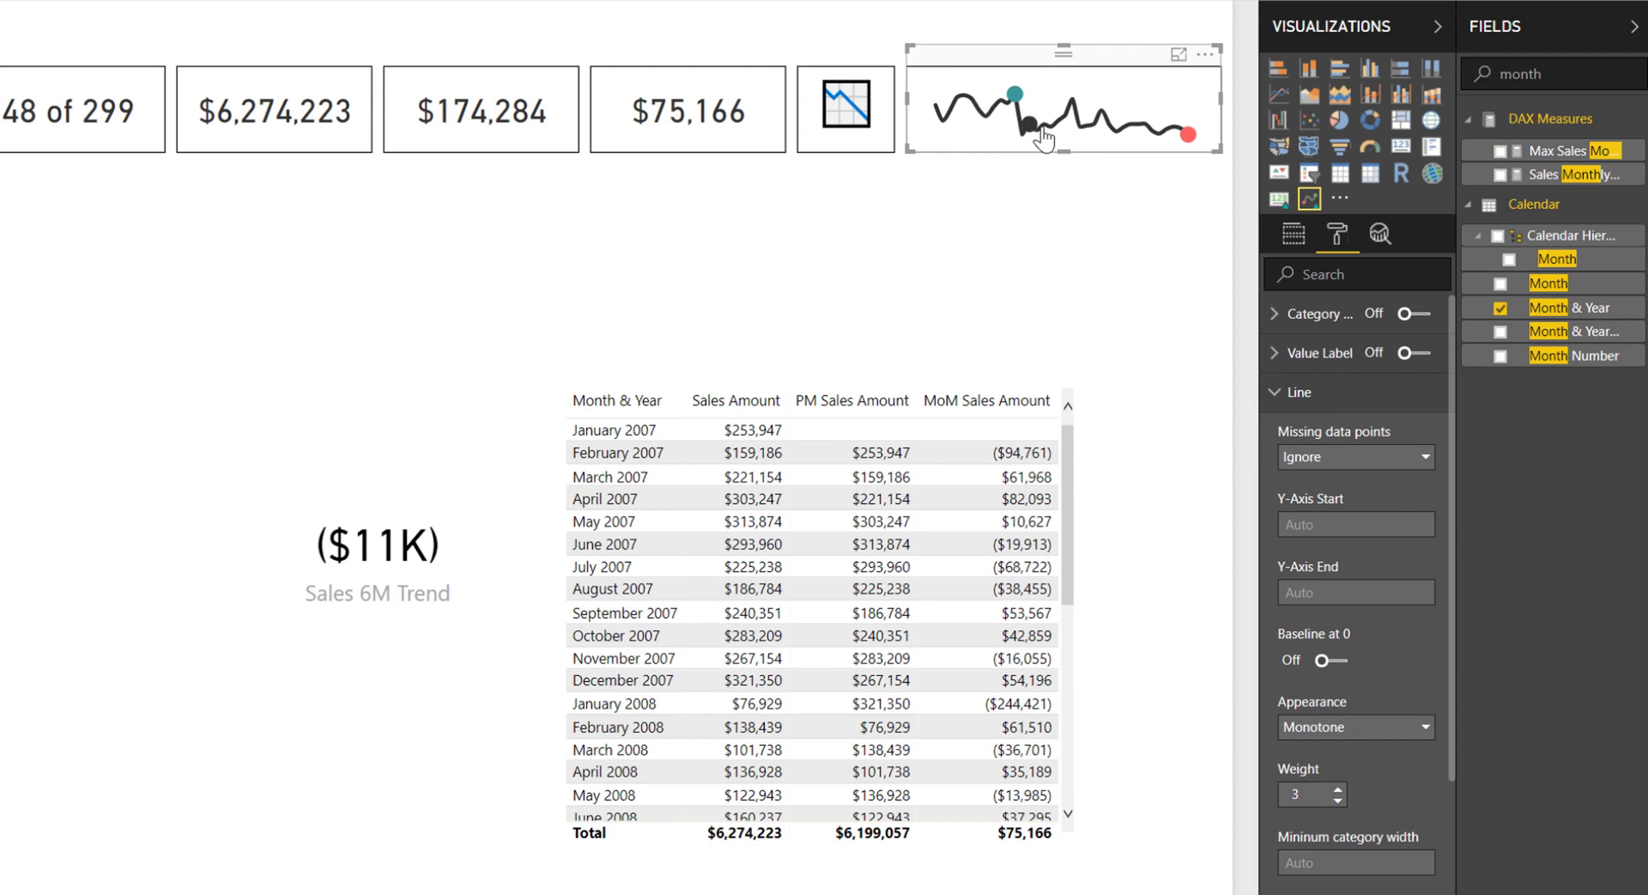
{"action": "left_click", "coordinate": [1382, 734]}
{"action": "left_click", "coordinate": [1358, 793]}
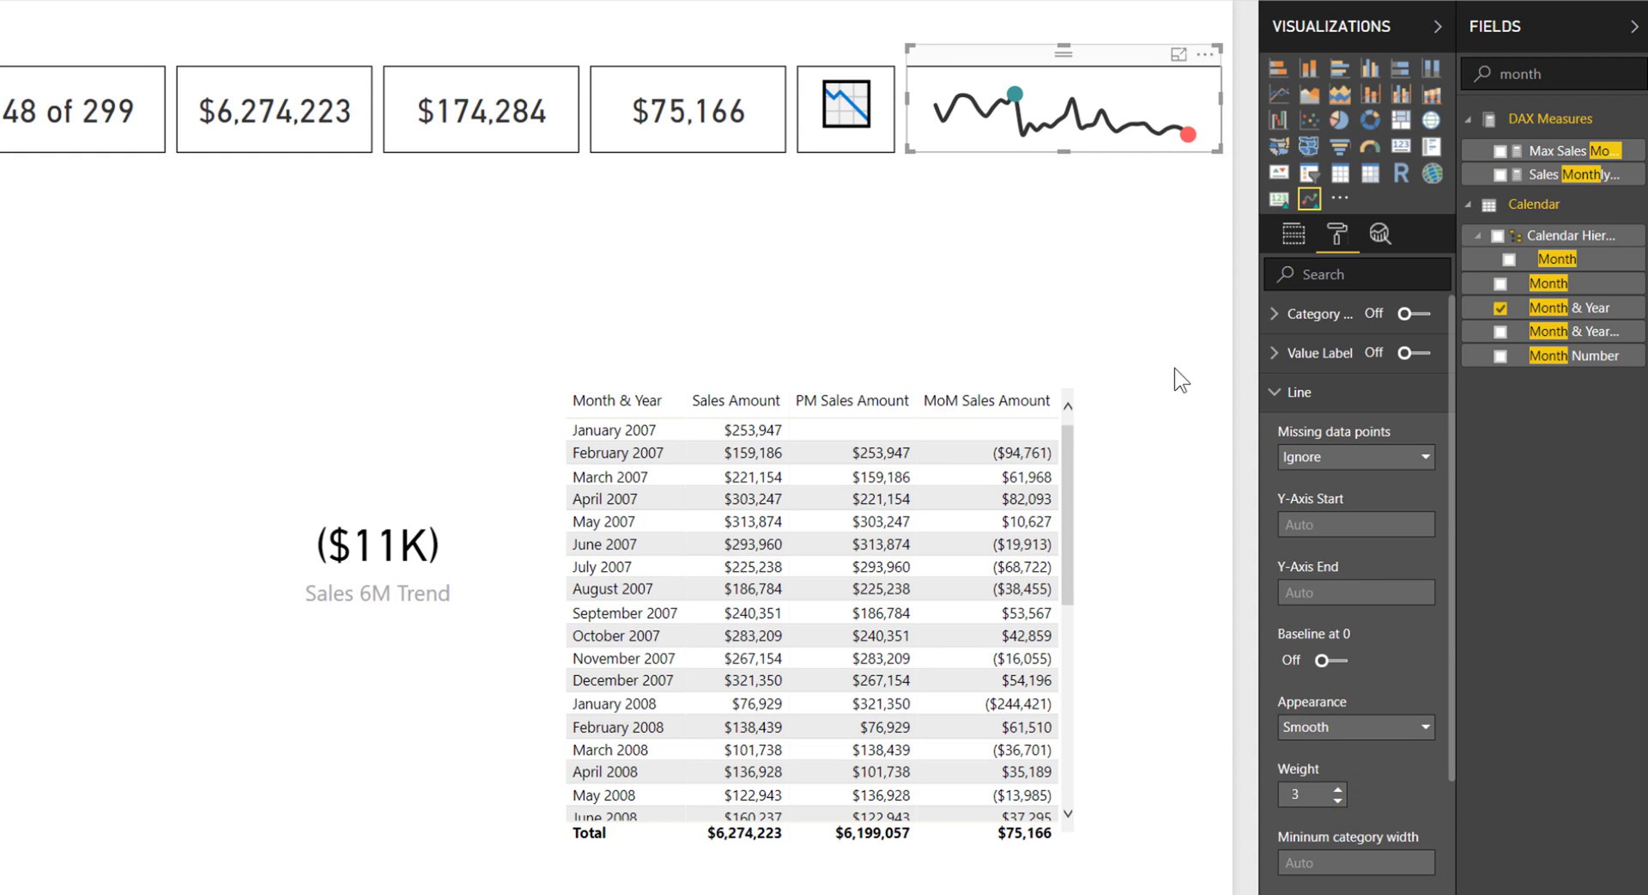
{"action": "left_click", "coordinate": [1269, 388]}
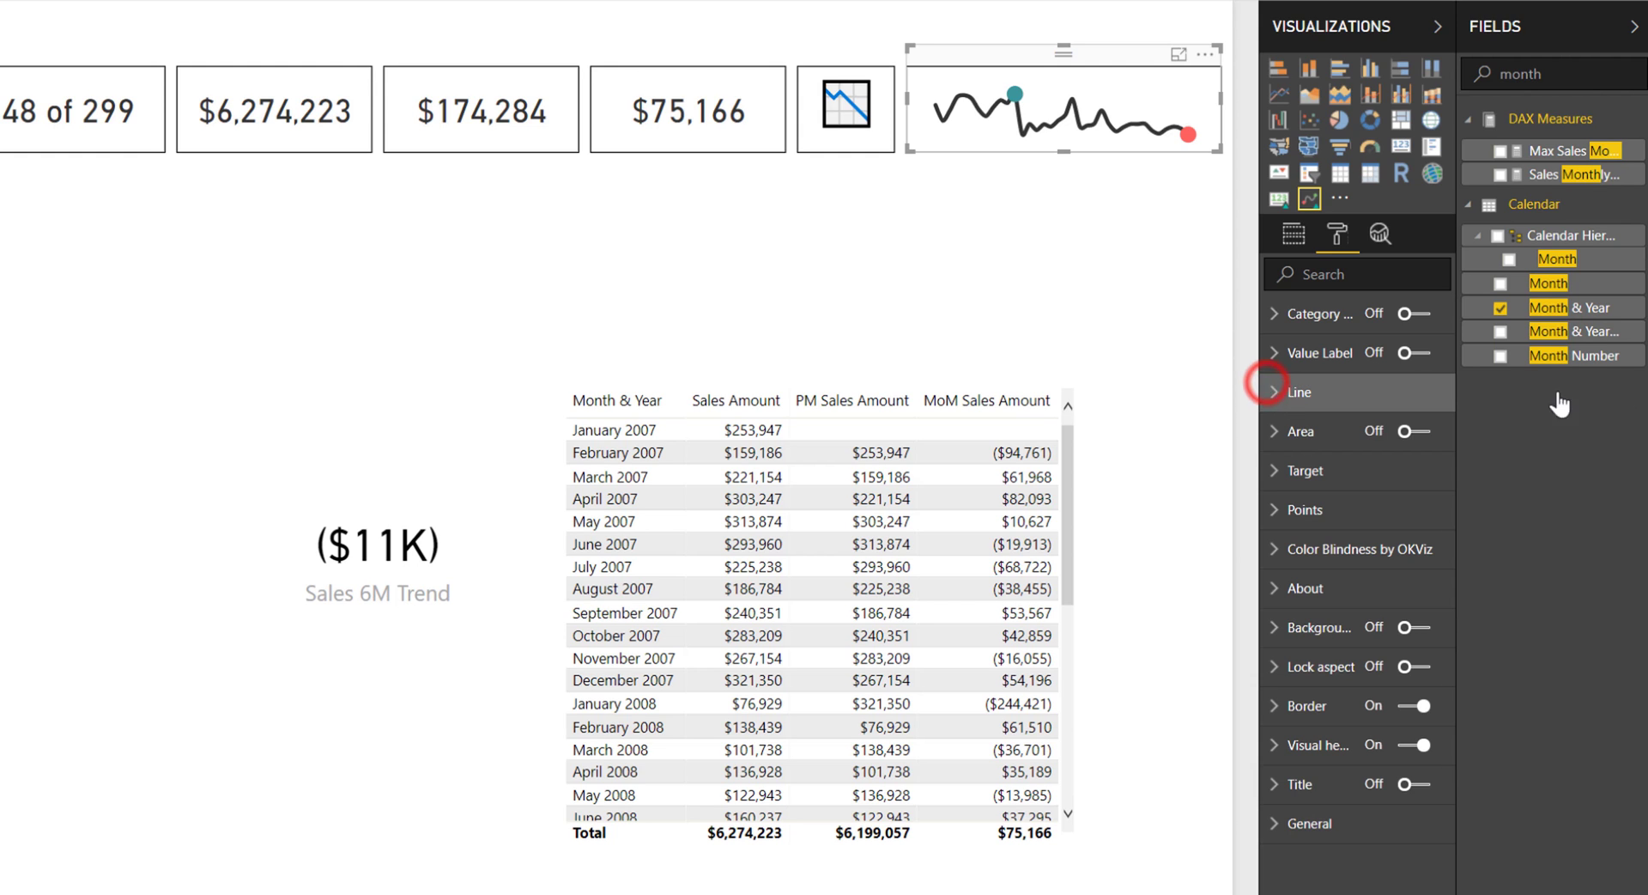
Turn on the sparkline's area shading and mark its current point
{"action": "left_click", "coordinate": [1415, 432]}
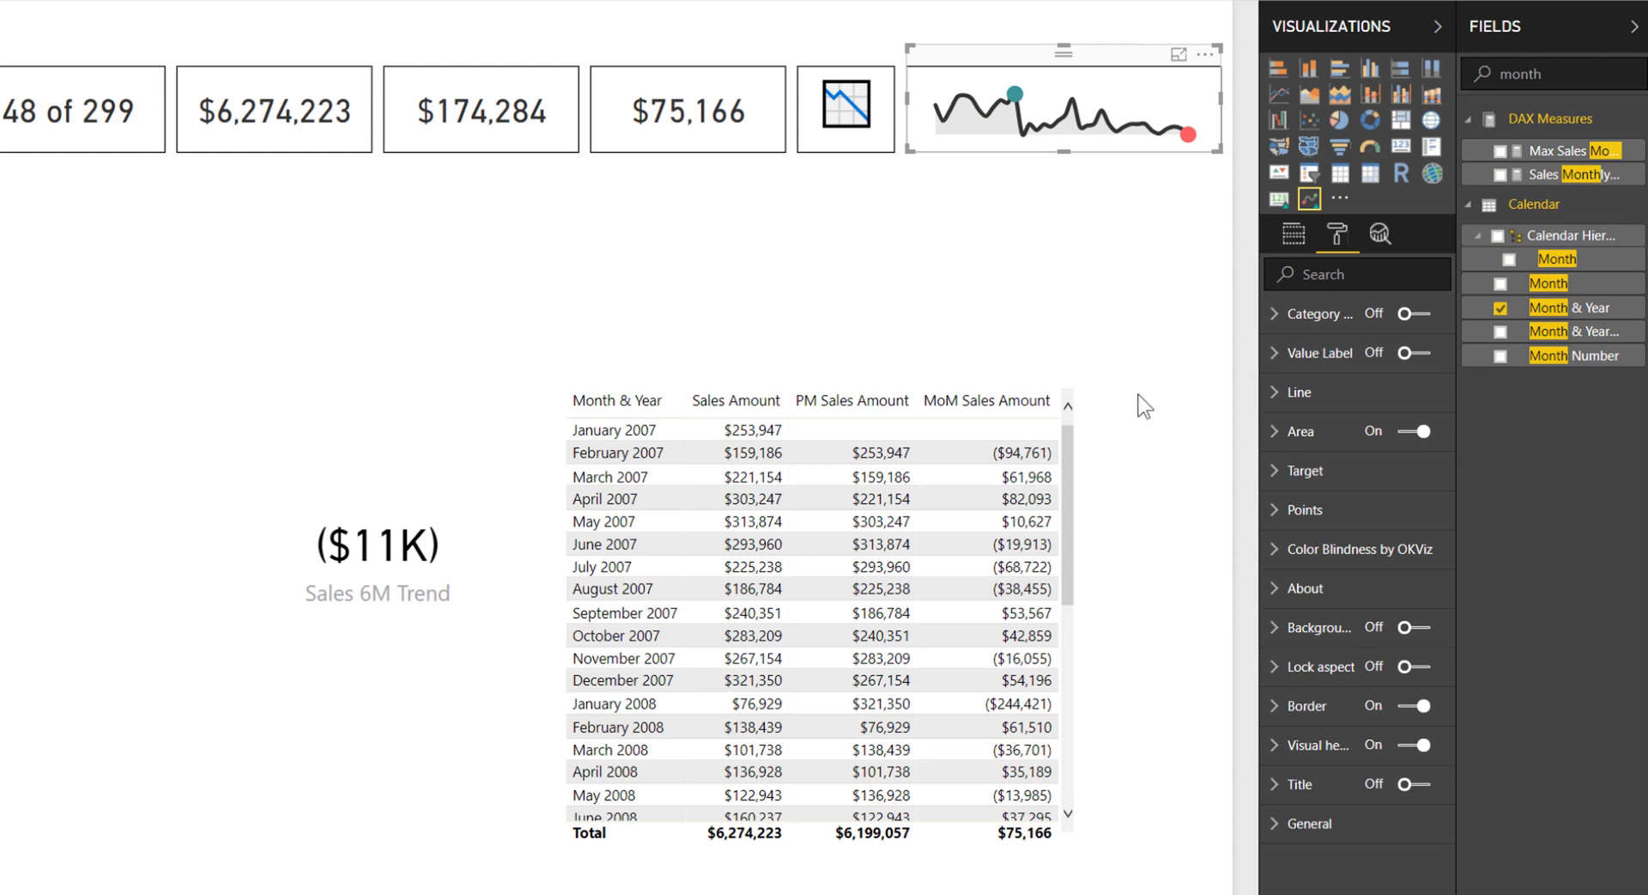
{"action": "left_click", "coordinate": [1333, 511]}
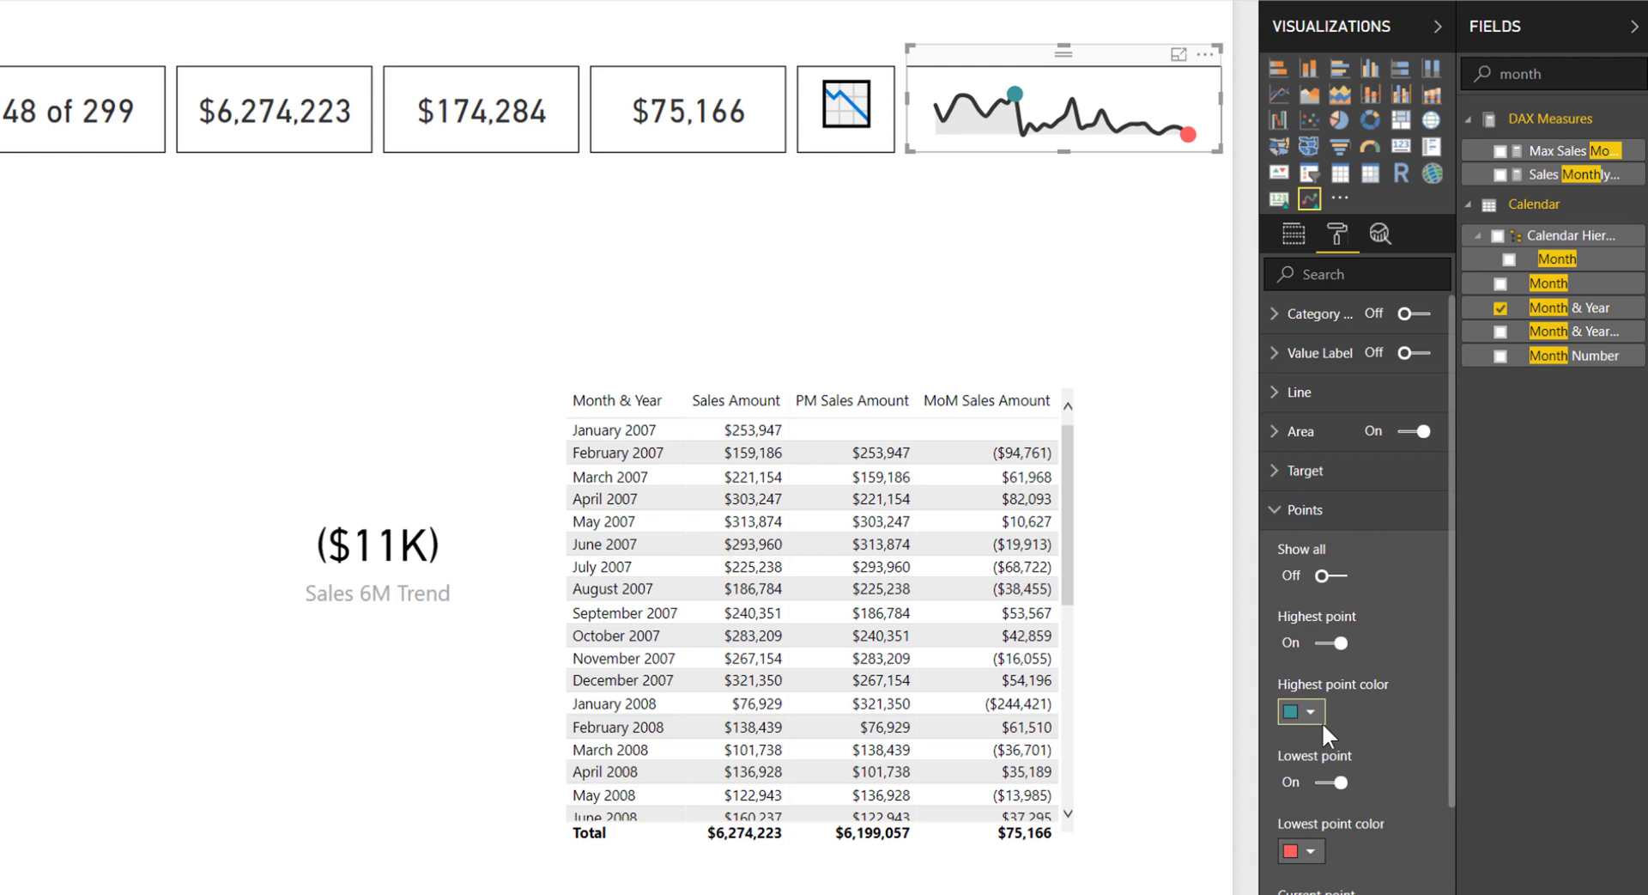
{"action": "scroll", "coordinate": [1367, 771], "scroll_direction": "down", "scroll_amount": 3}
{"action": "left_click", "coordinate": [1340, 811]}
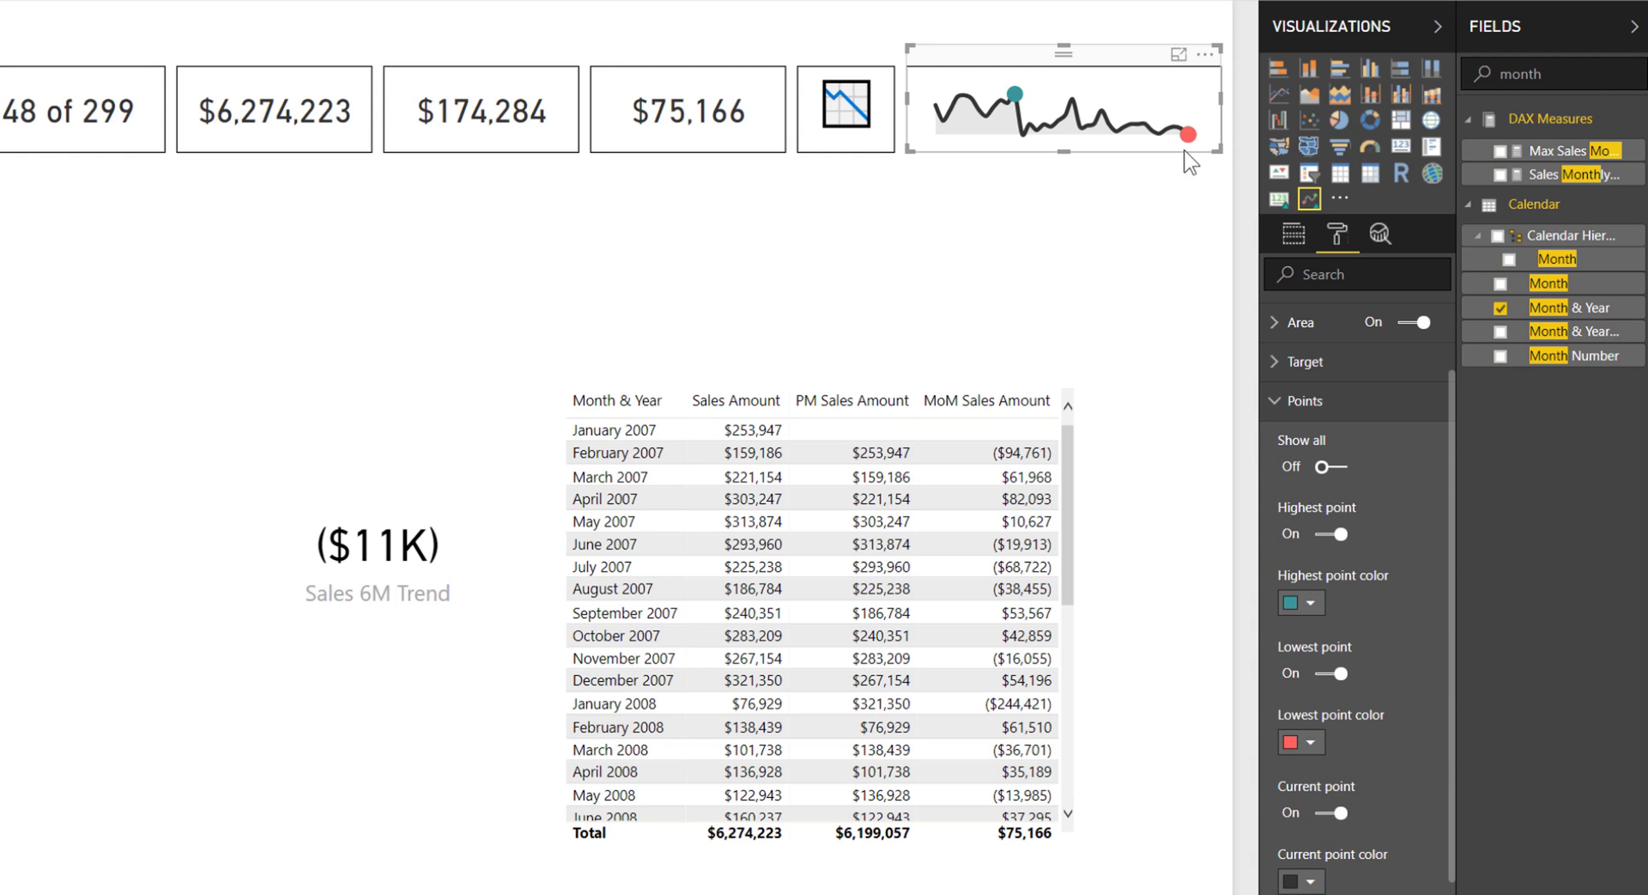
Check the sparkline's point tooltips on the completed scorecard page
{"action": "mouse_move", "coordinate": [1187, 133]}
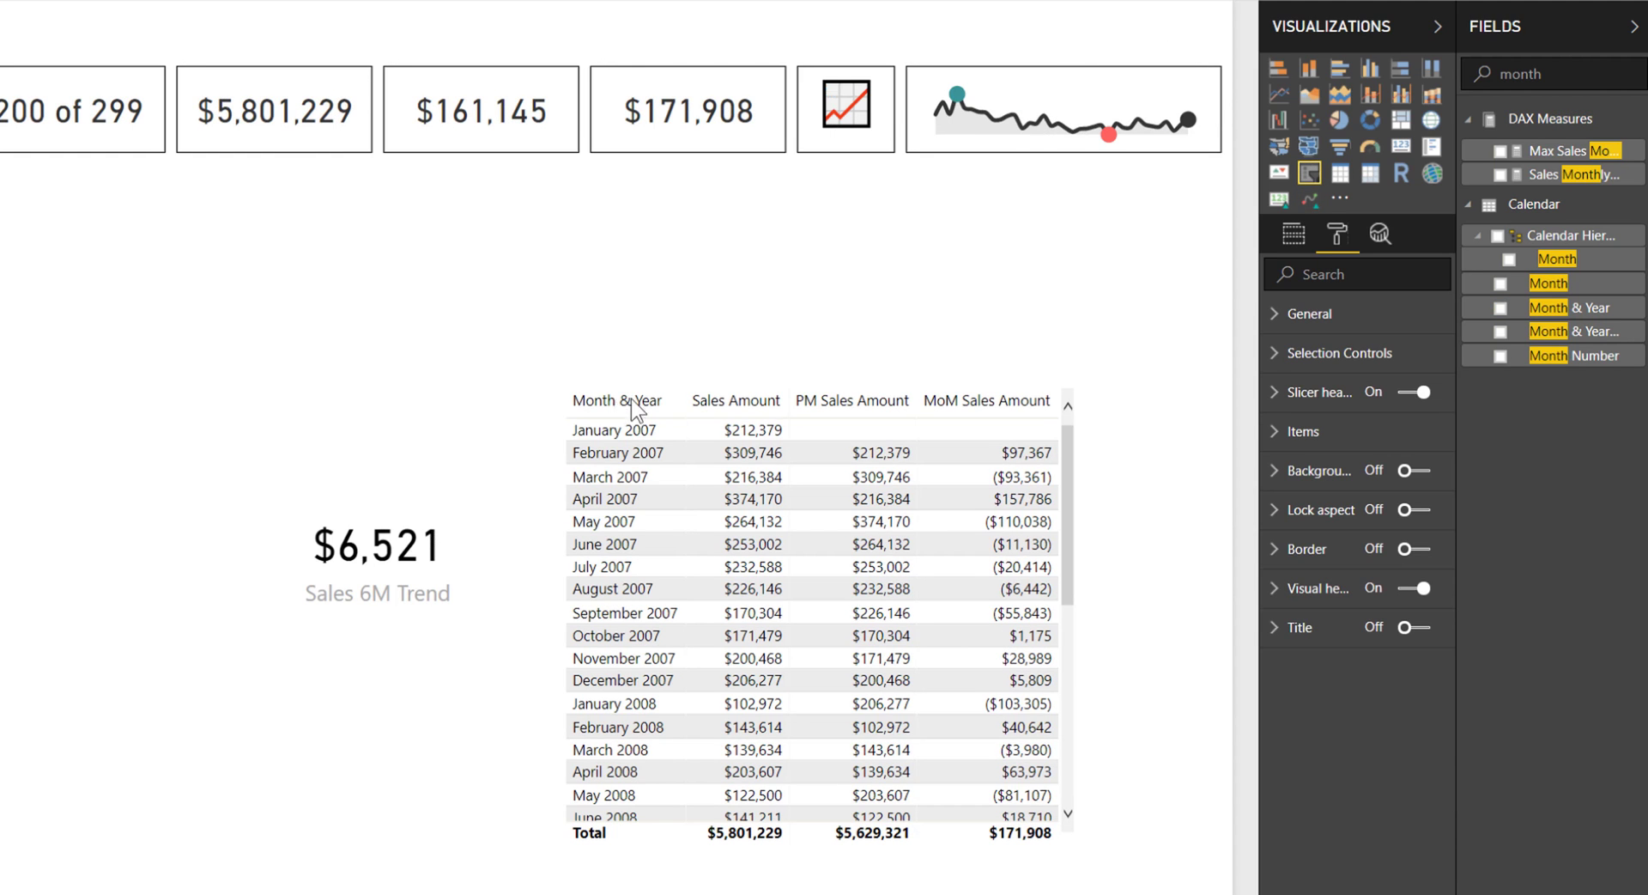
{"action": "mouse_move", "coordinate": [953, 120]}
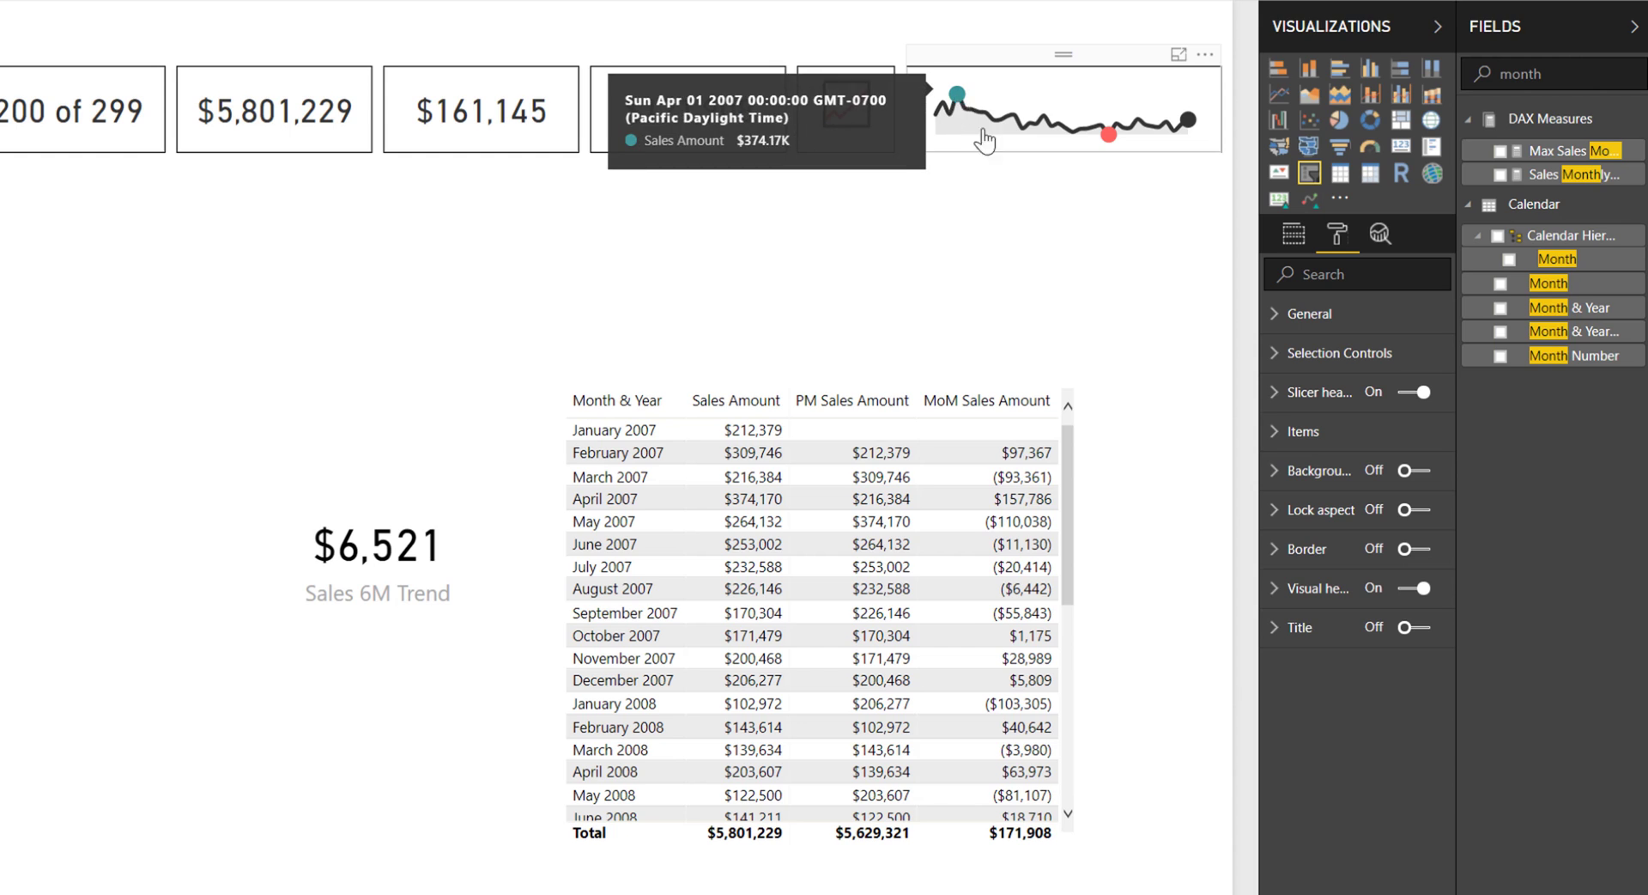